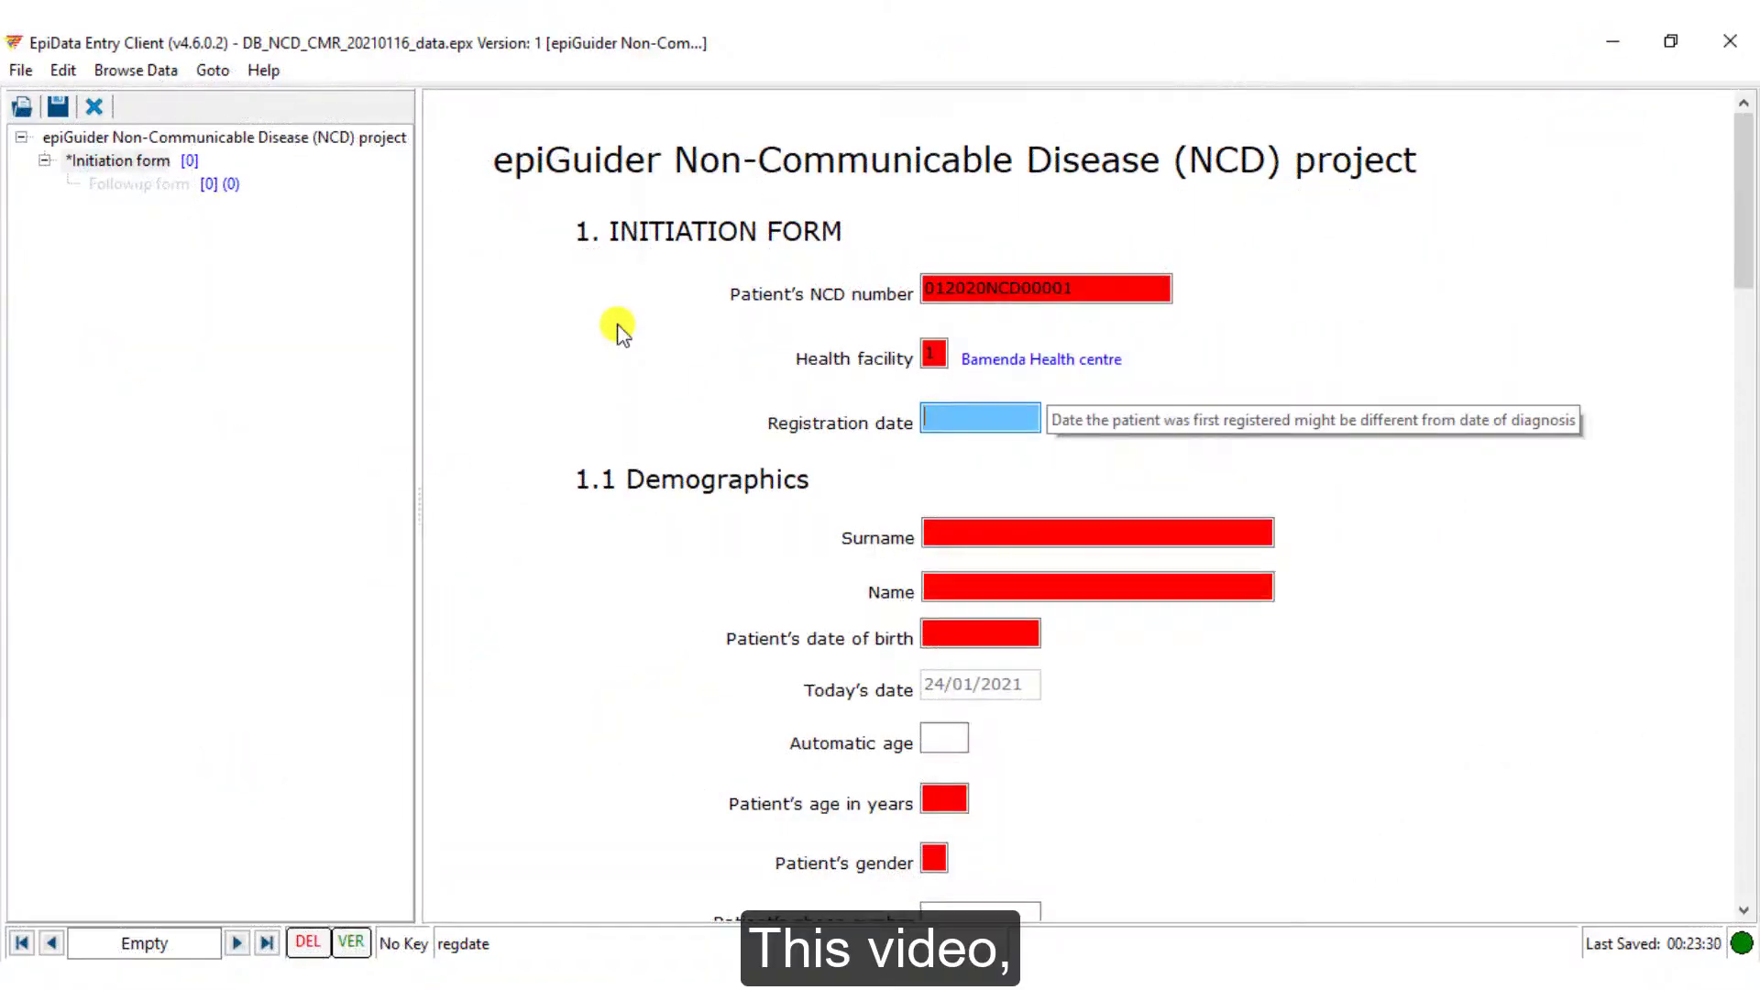
# Enter registration date 23/01/2021, the patient's surname, name and date of birth, and age 32
pyautogui.write('23/01/2021')
pyautogui.press('Return')
pyautogui.press('Return')
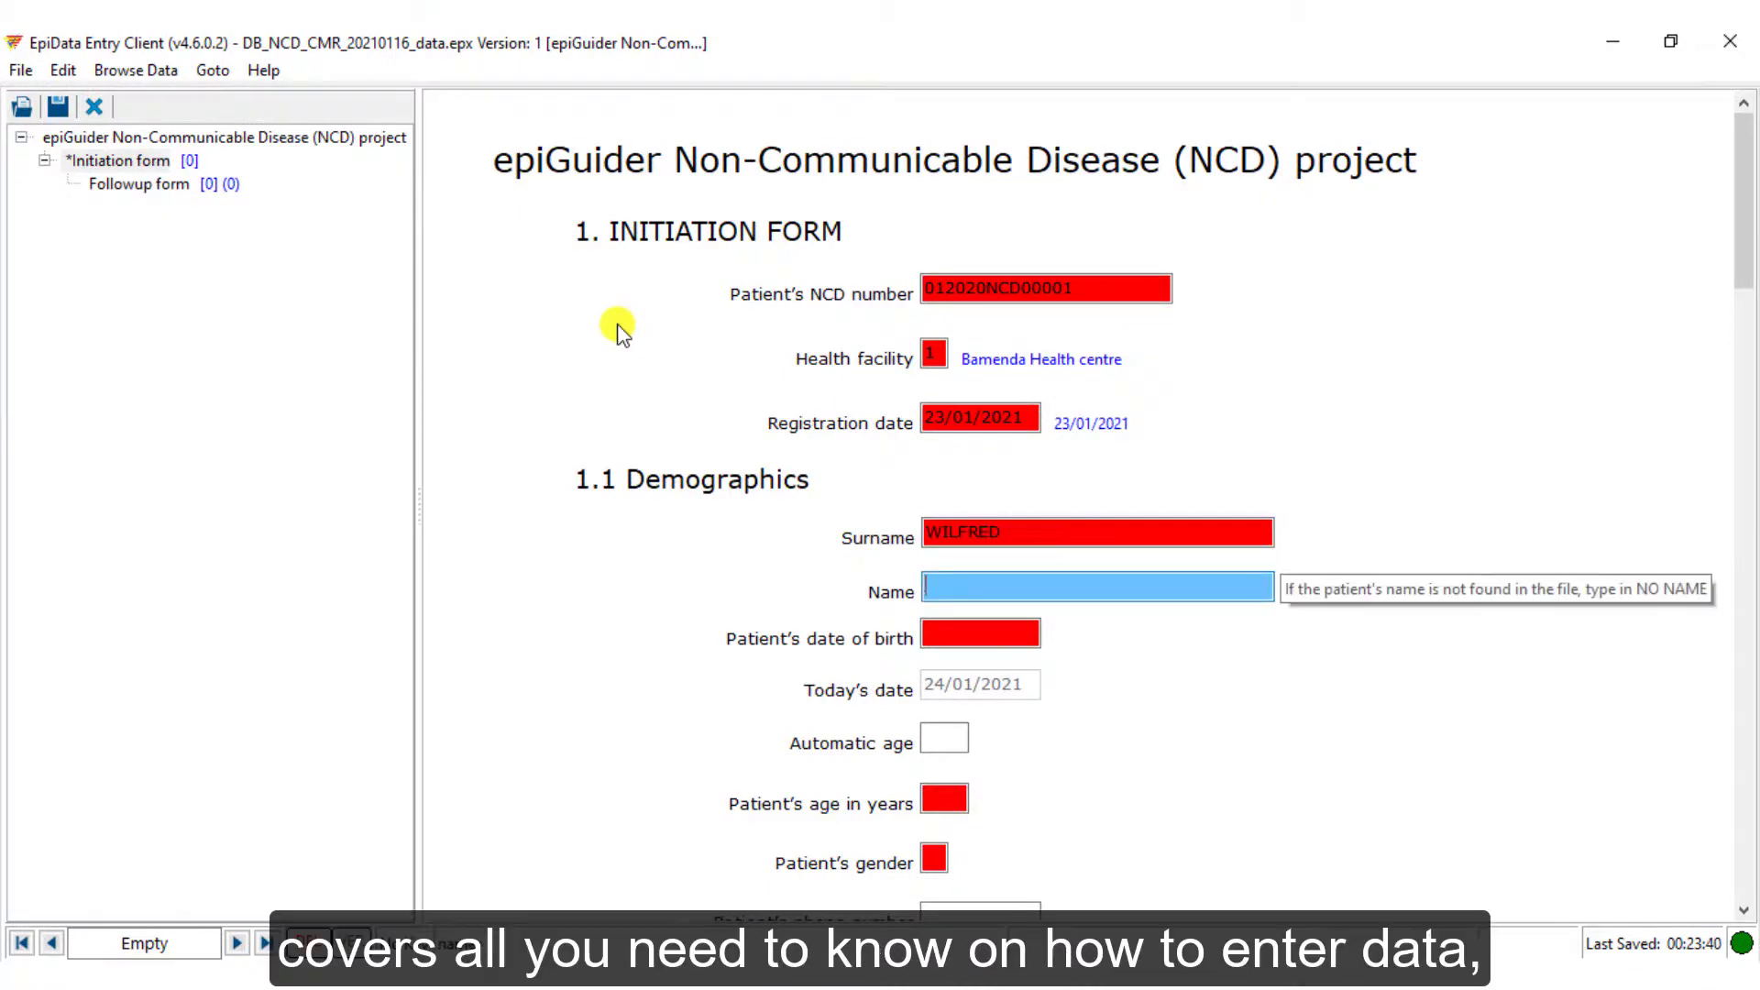
pyautogui.press('Return')
pyautogui.write('20/06/88')
pyautogui.press('Return')
pyautogui.write('32')
pyautogui.press('Return')
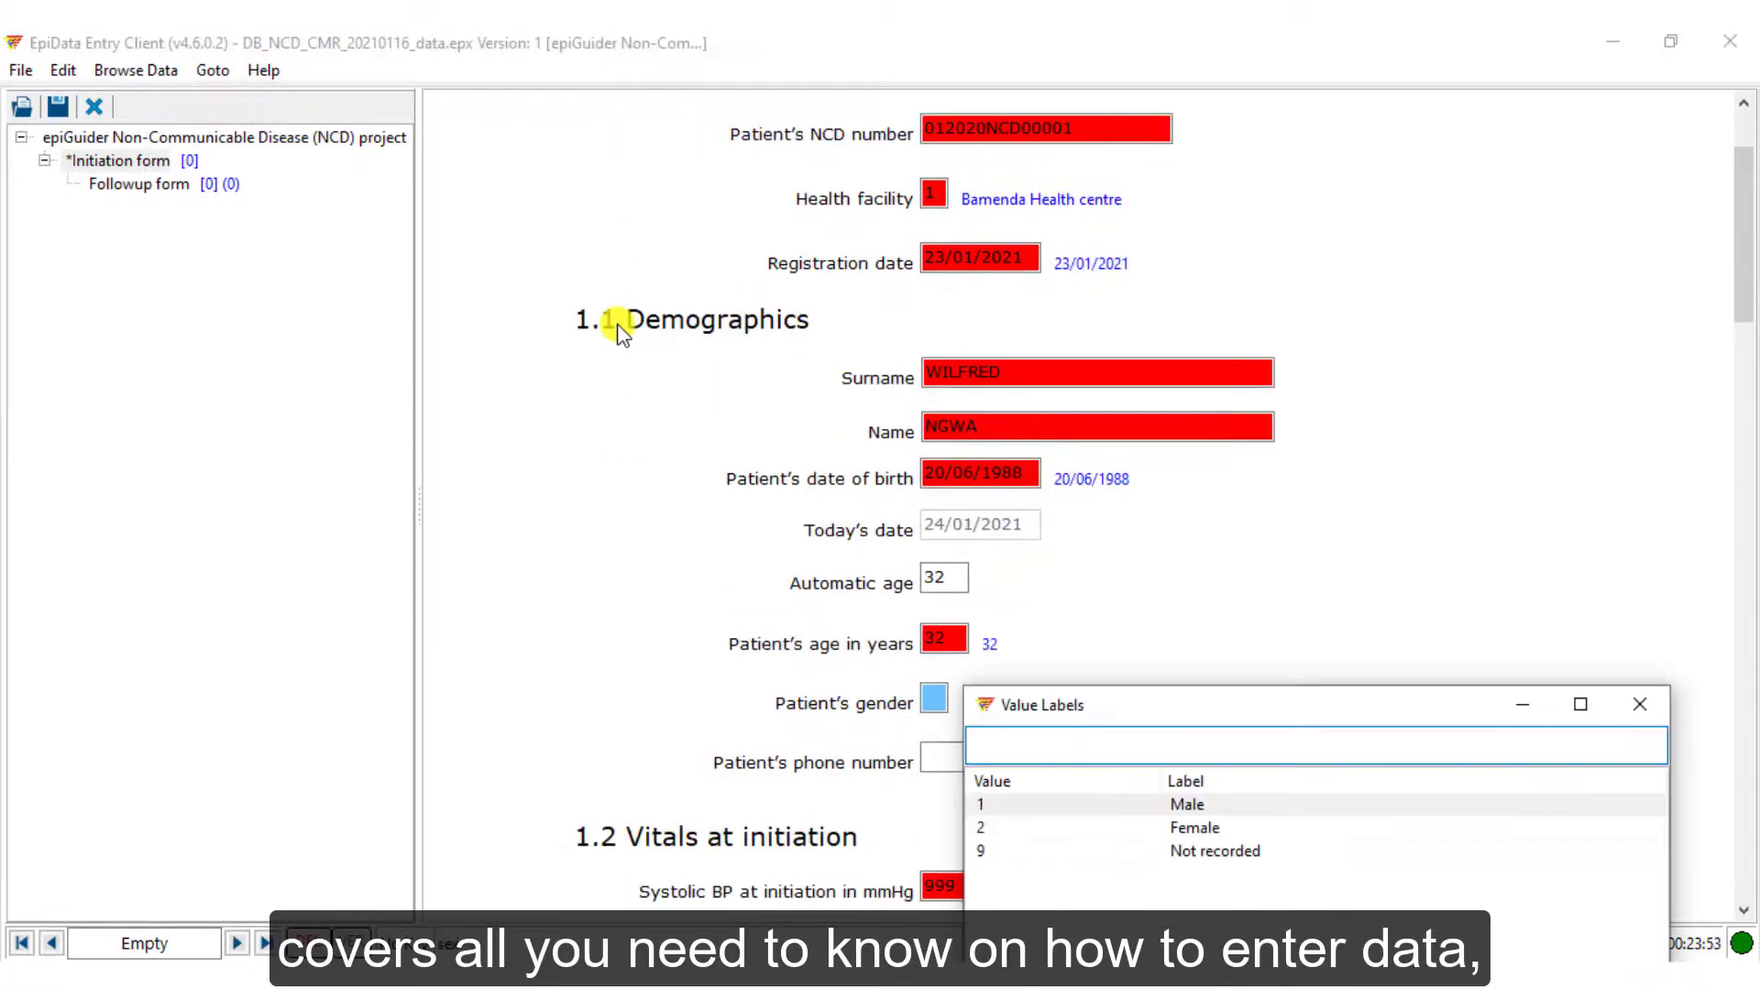
# Enter gender 1 (Male), the patient's phone number, and blood pressure 120/90, then start the weight
pyautogui.write('1')
pyautogui.press('Return')
pyautogui.press('Return')
pyautogui.write('120')
pyautogui.press('Return')
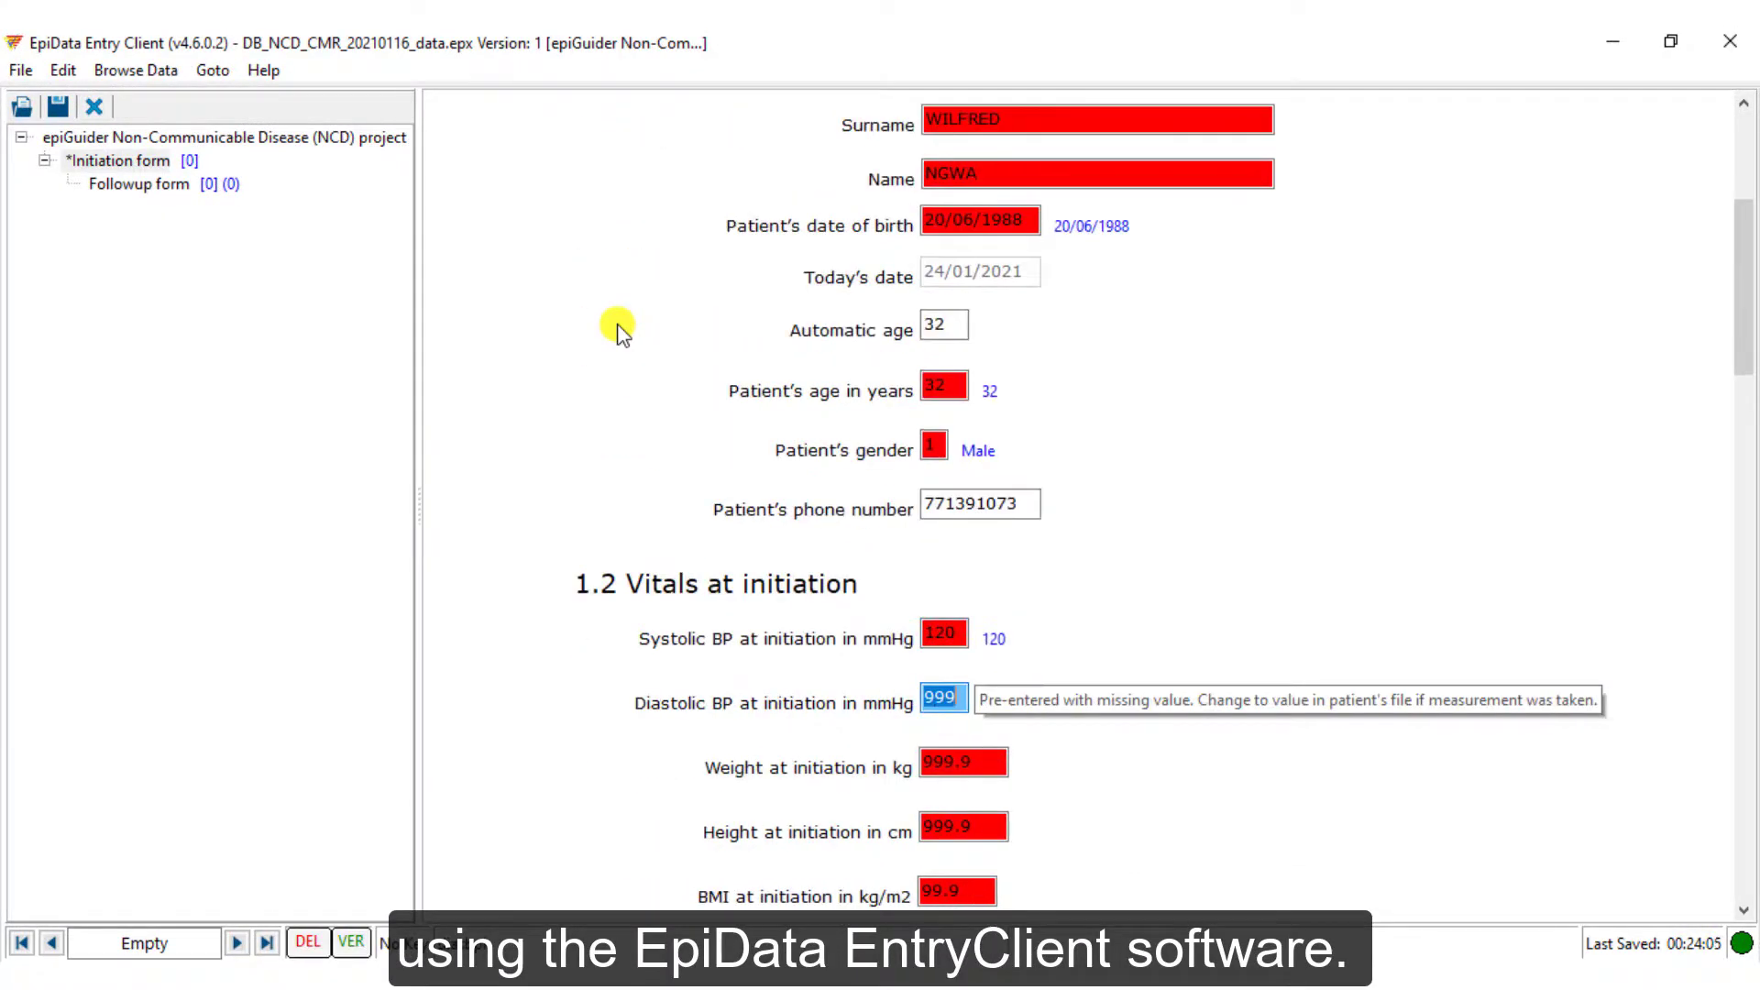
pyautogui.write('90')
pyautogui.press('Return')
pyautogui.write('74')
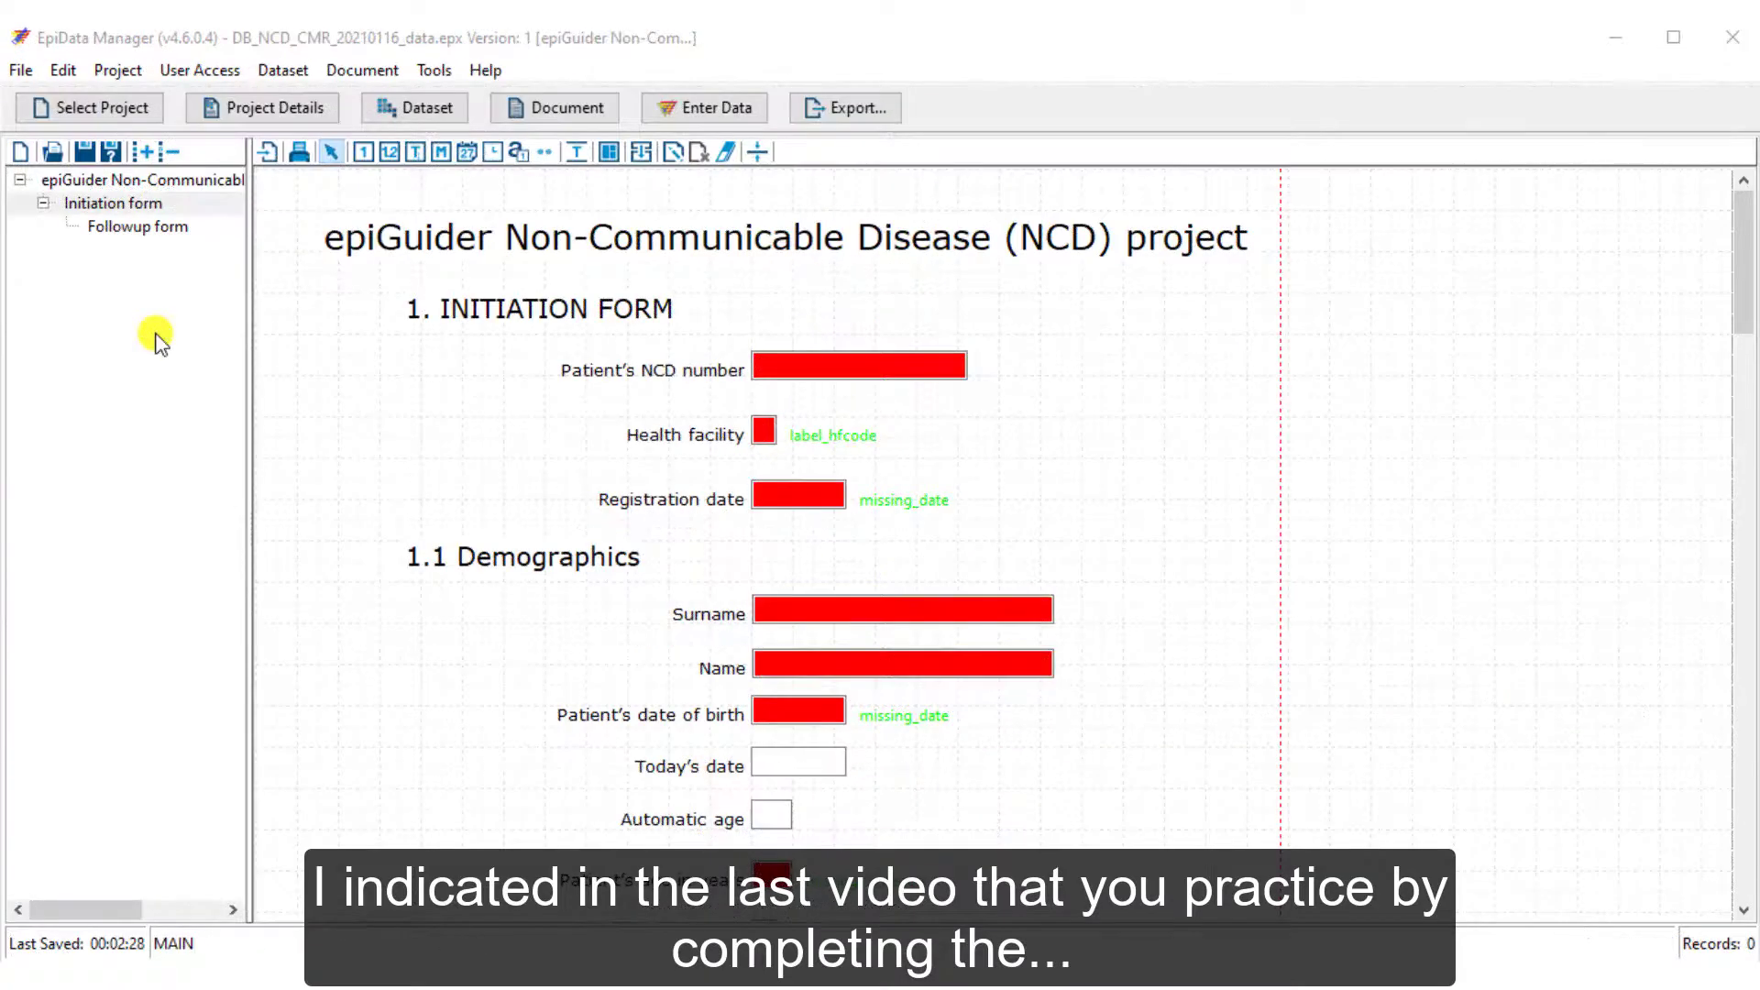
# Show the Followup form's layout and scroll down through all of its fields
pyautogui.click(147, 227)
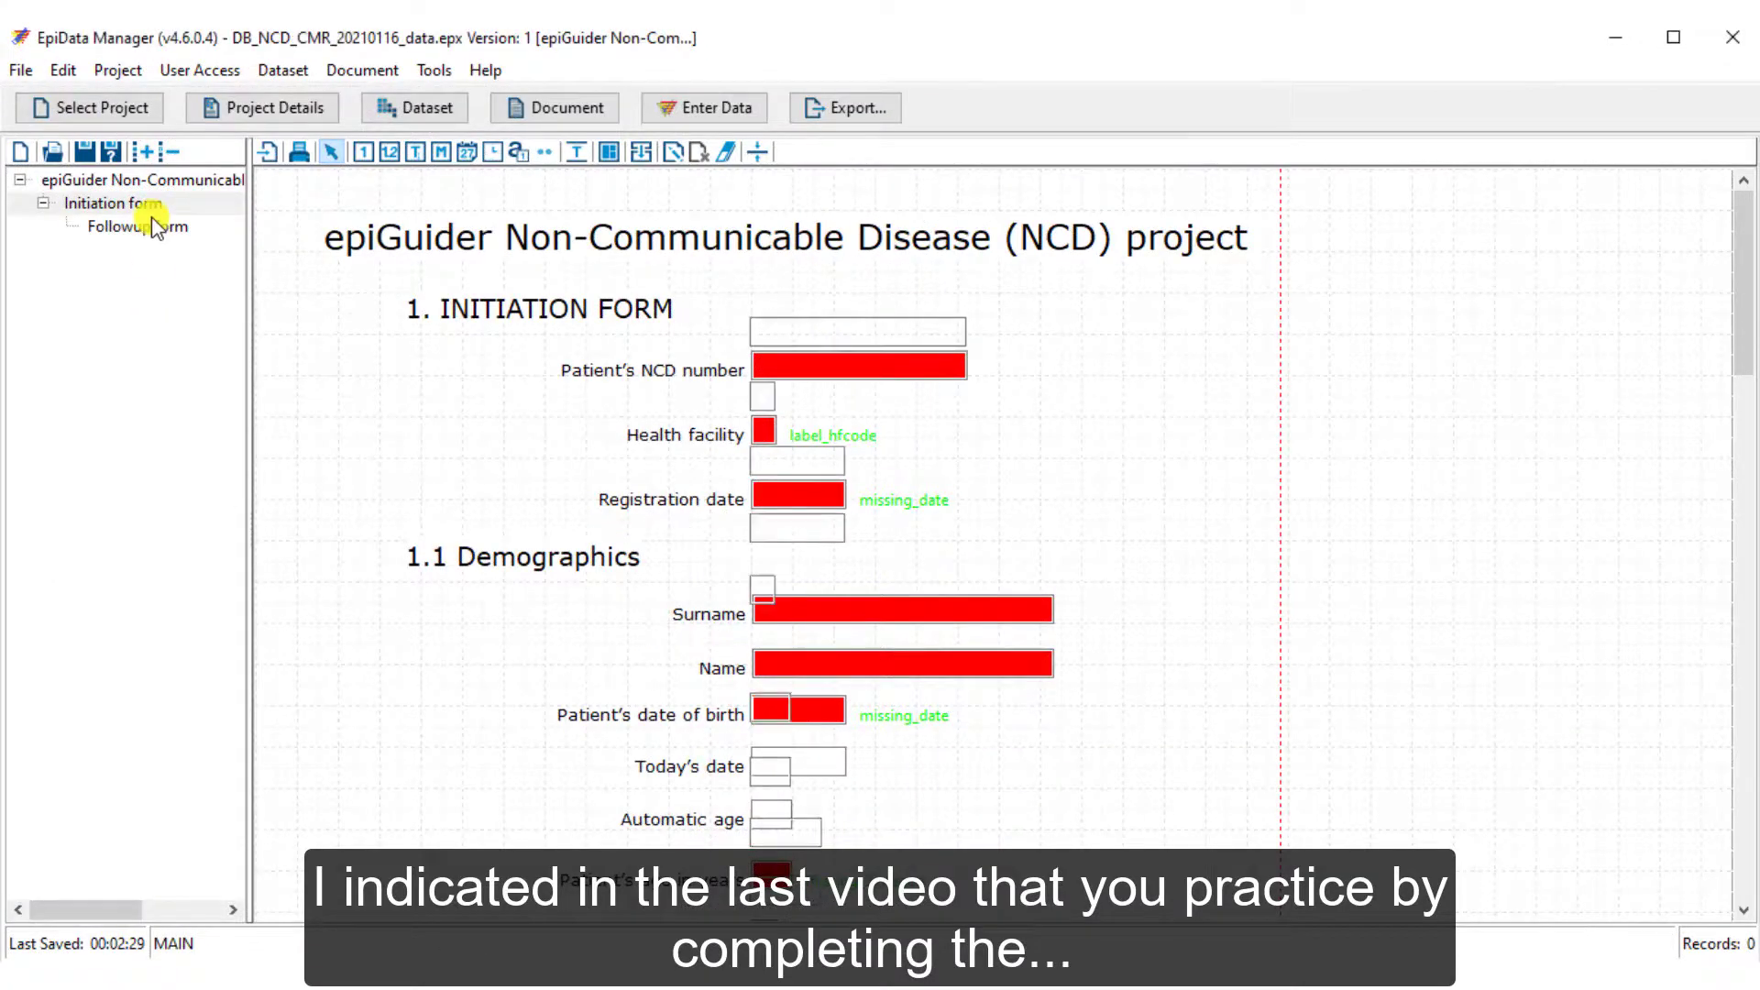
pyautogui.scroll(-3, 431, 327)
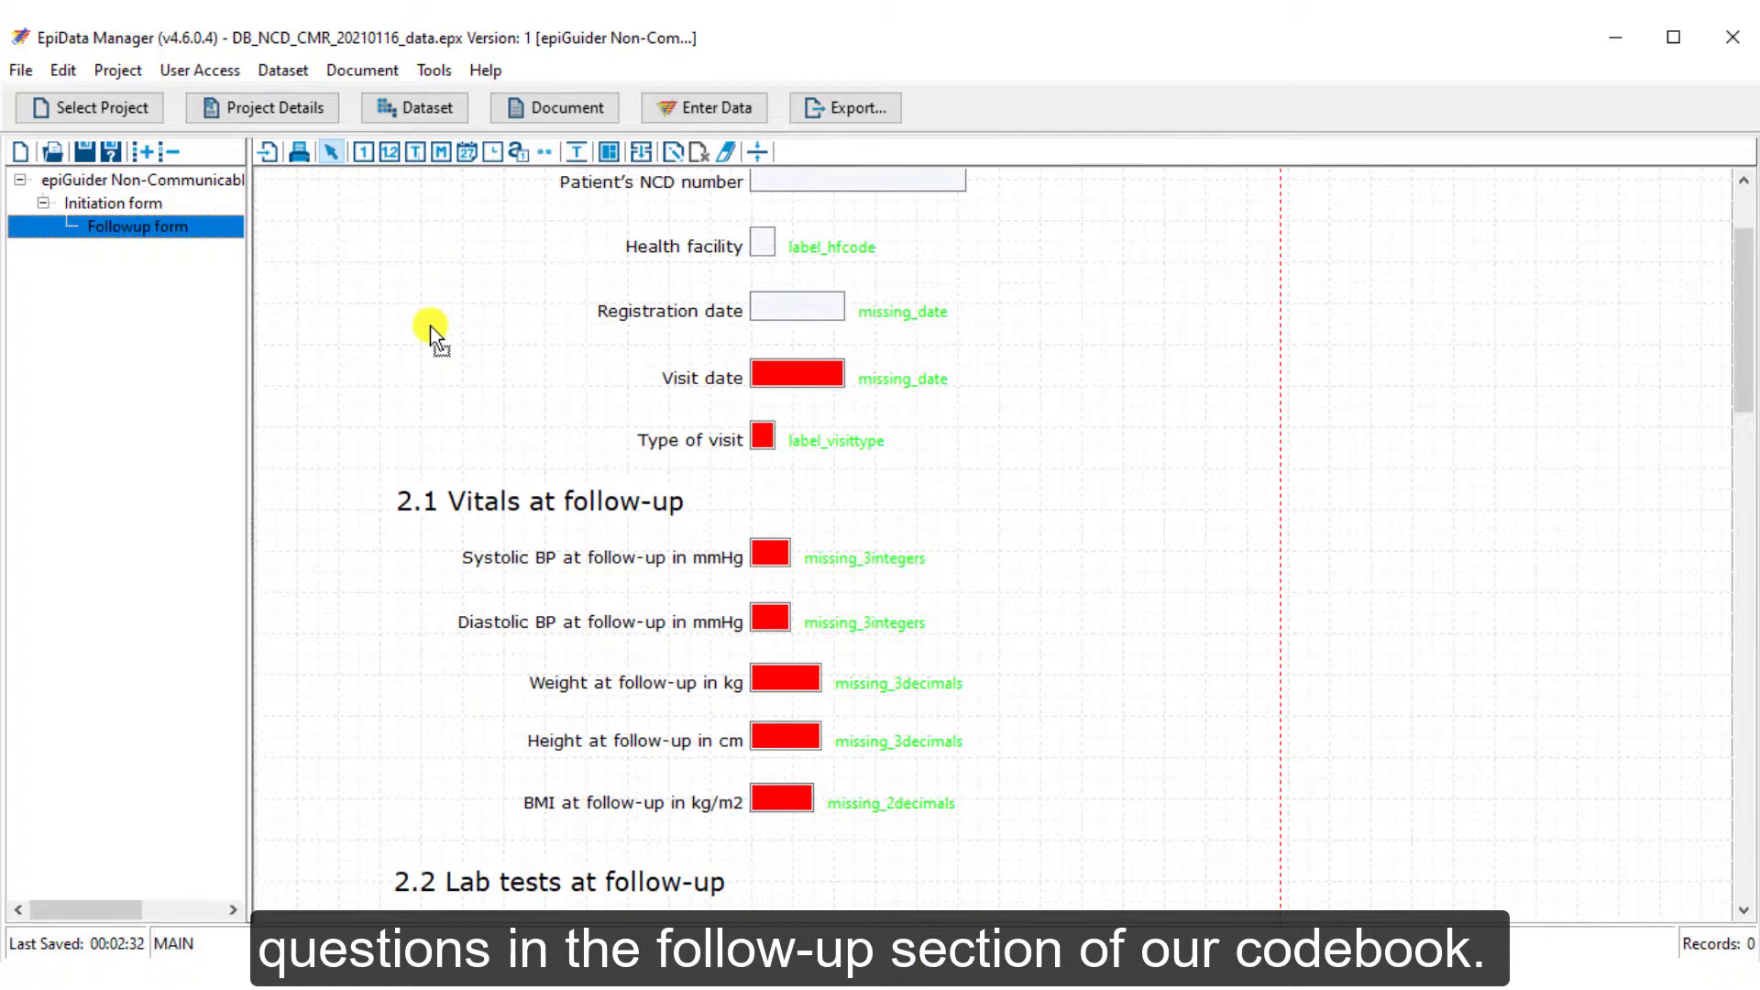
pyautogui.scroll(-3, 431, 329)
pyautogui.scroll(-12, 431, 329)
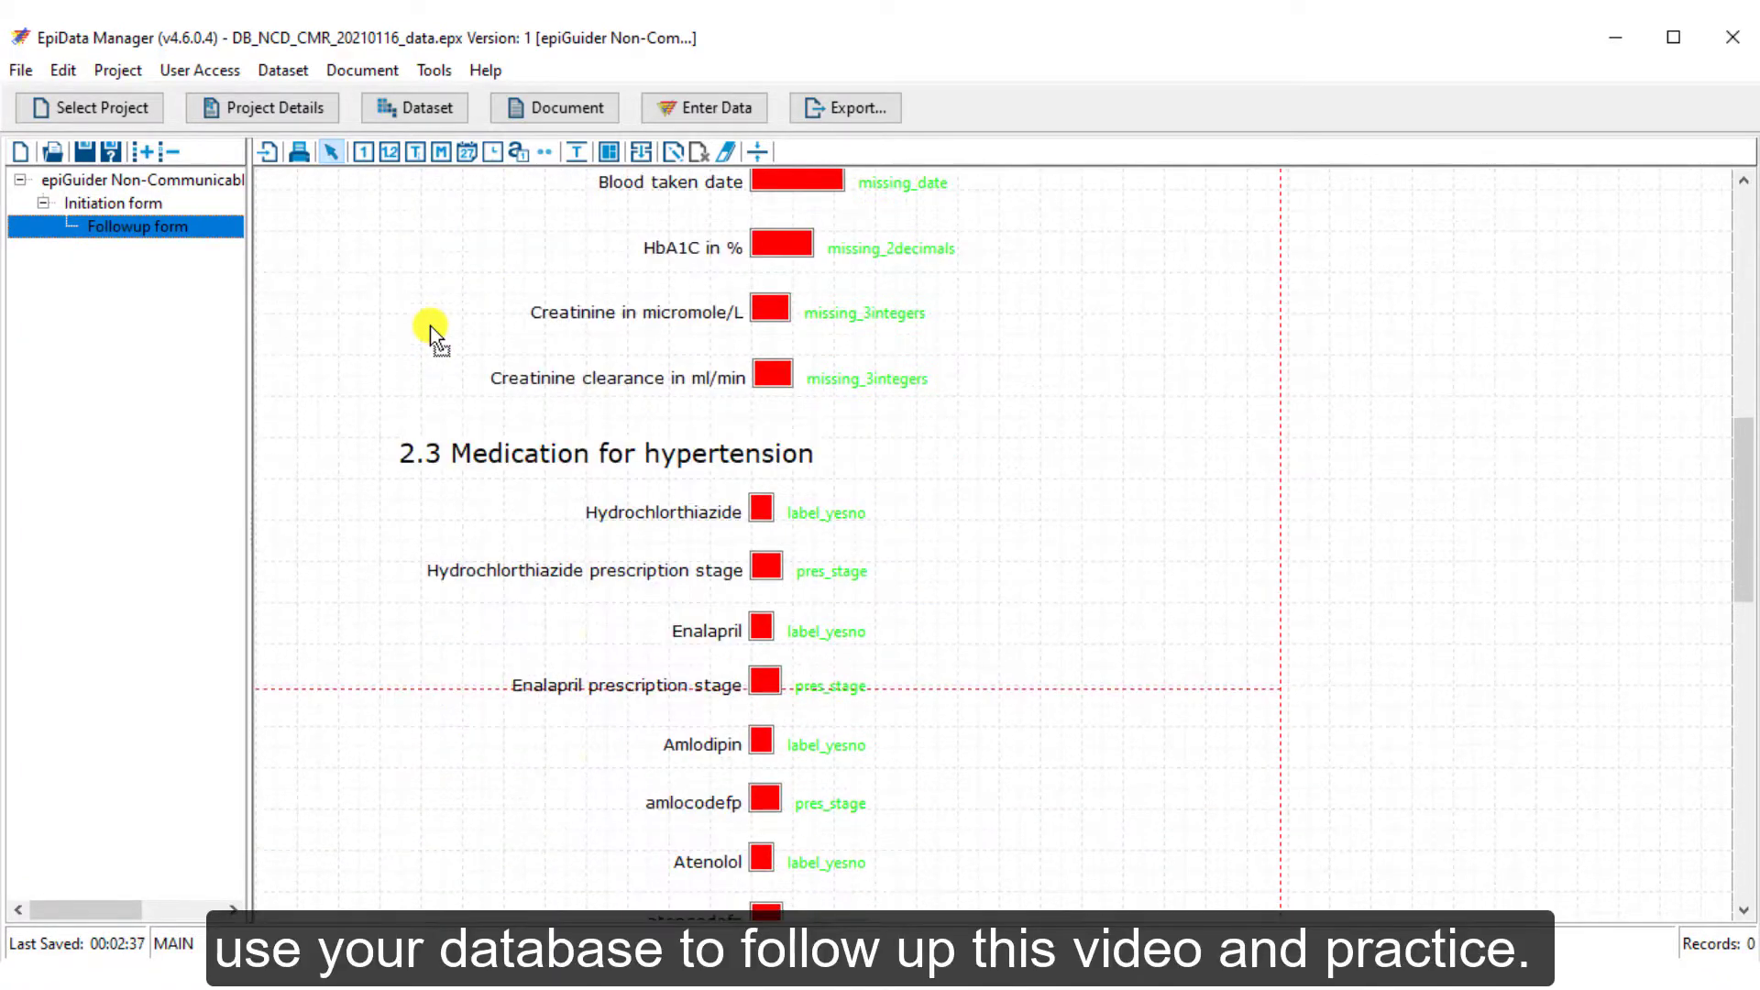
pyautogui.scroll(-6, 431, 330)
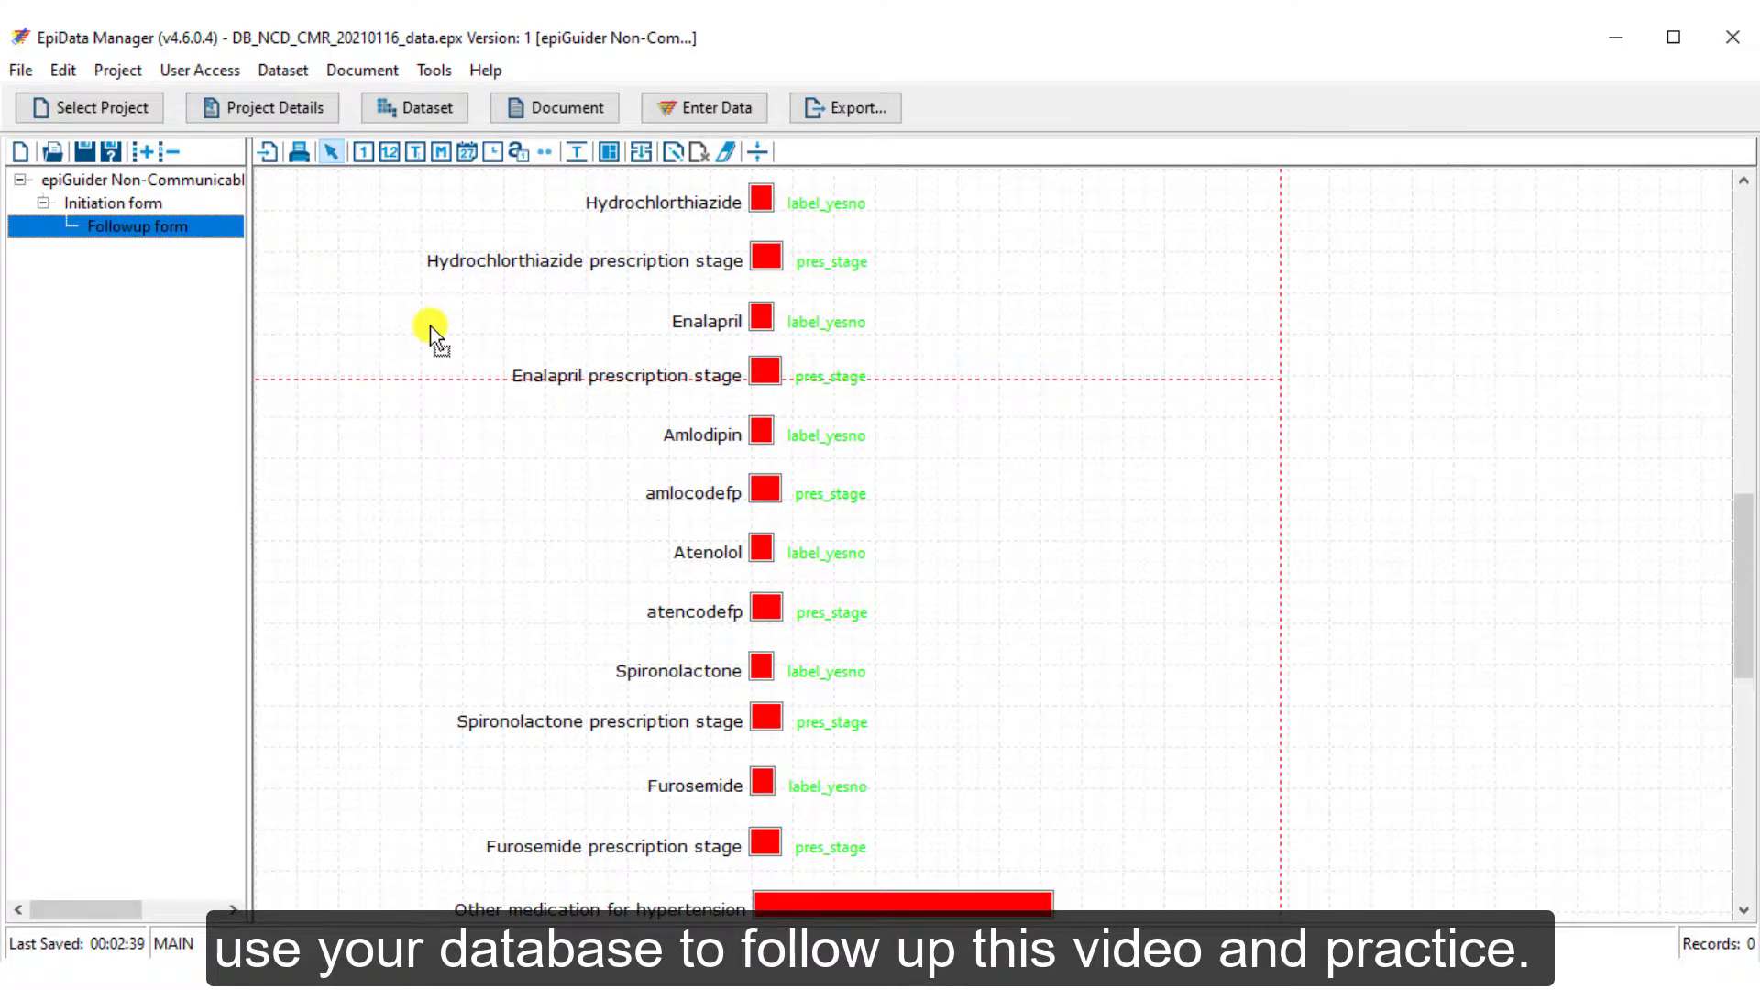
pyautogui.scroll(-12, 431, 328)
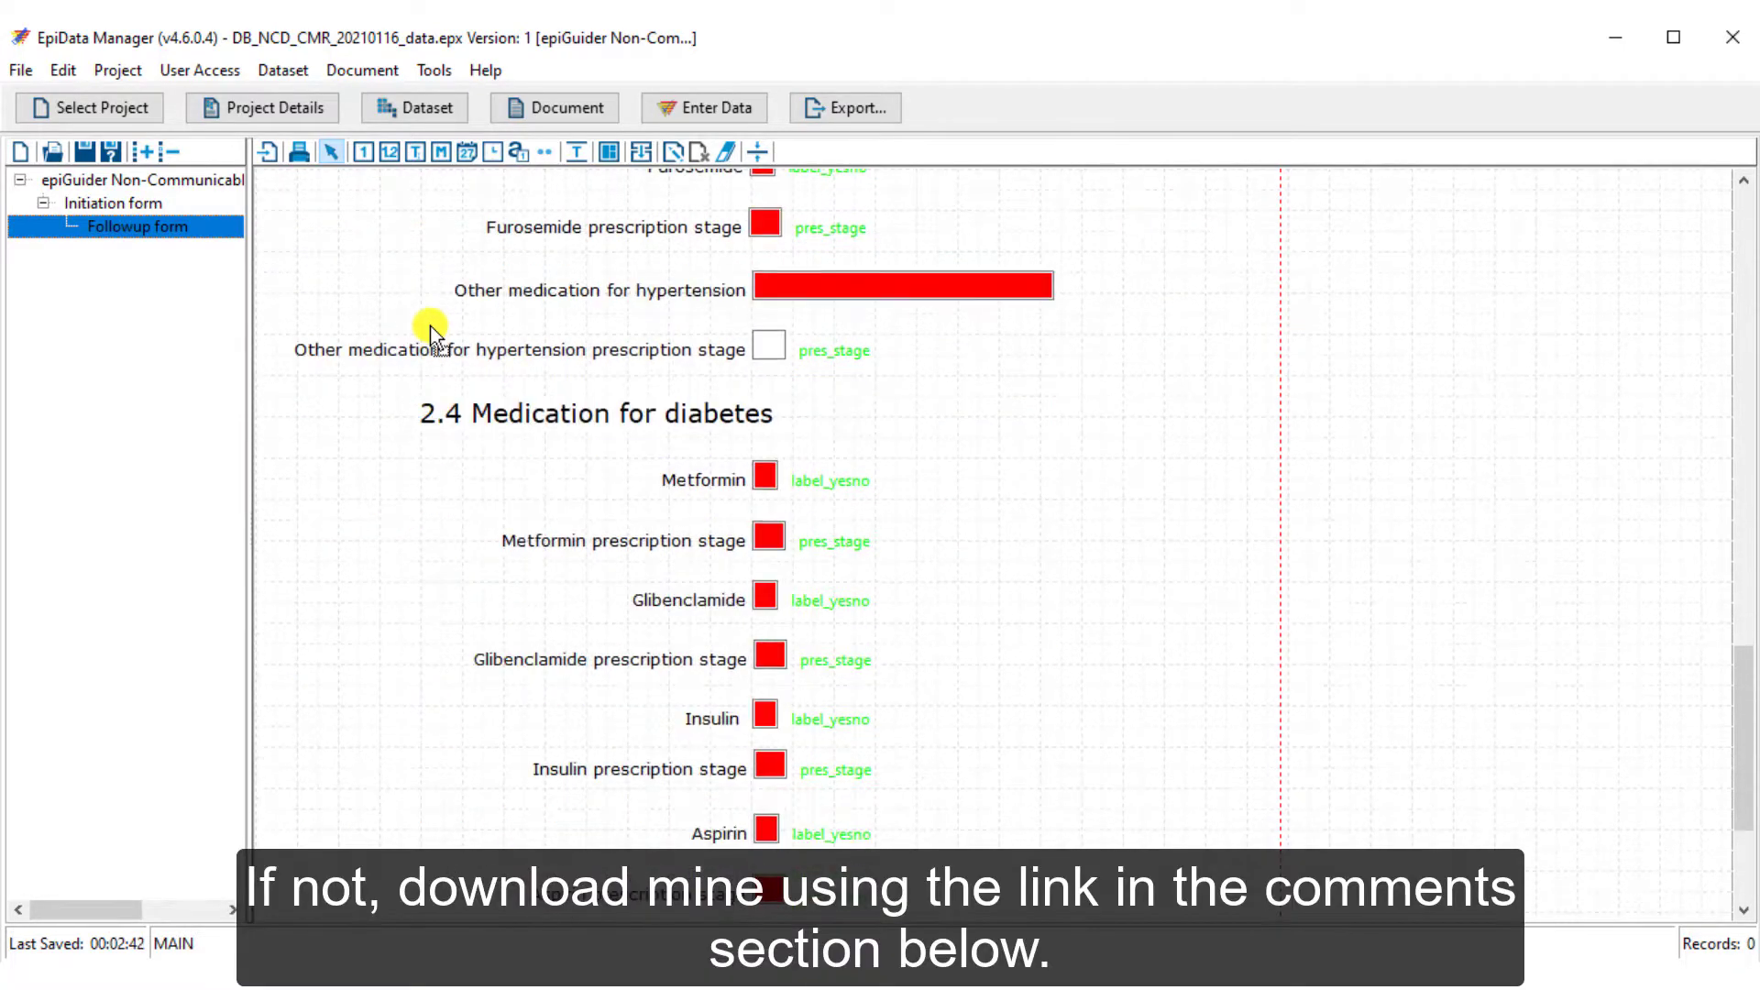
pyautogui.scroll(-5, 431, 326)
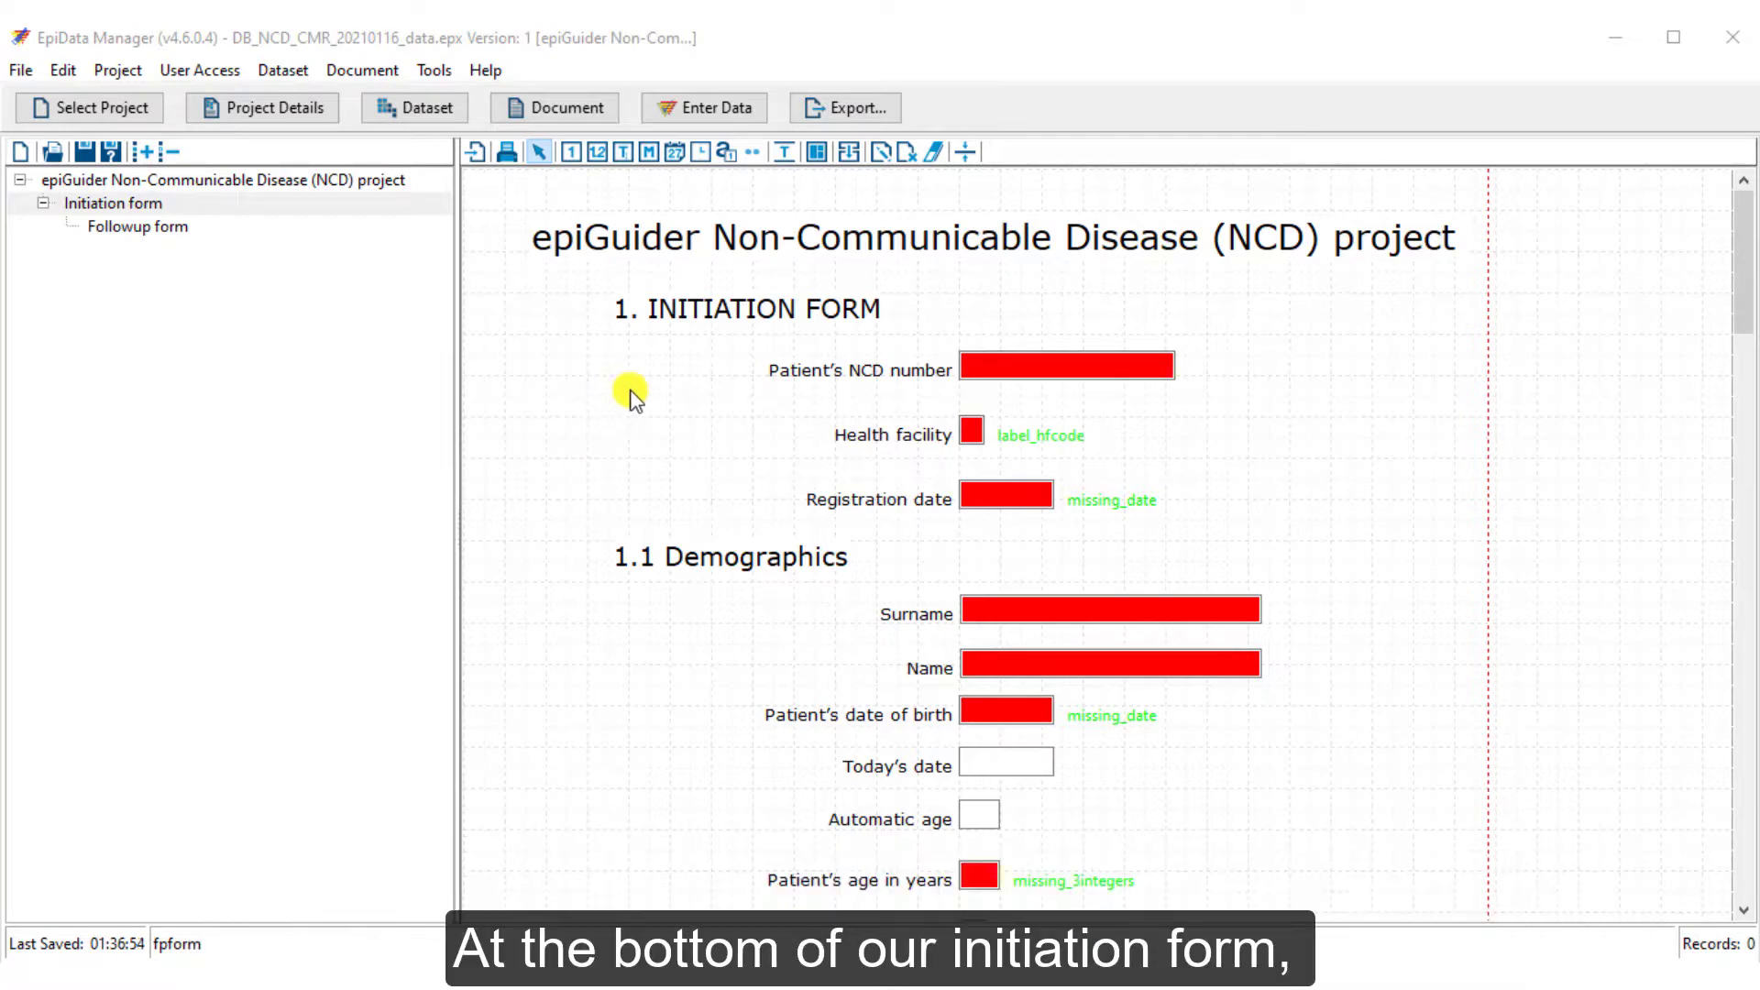
pyautogui.scroll(-20, 629, 394)
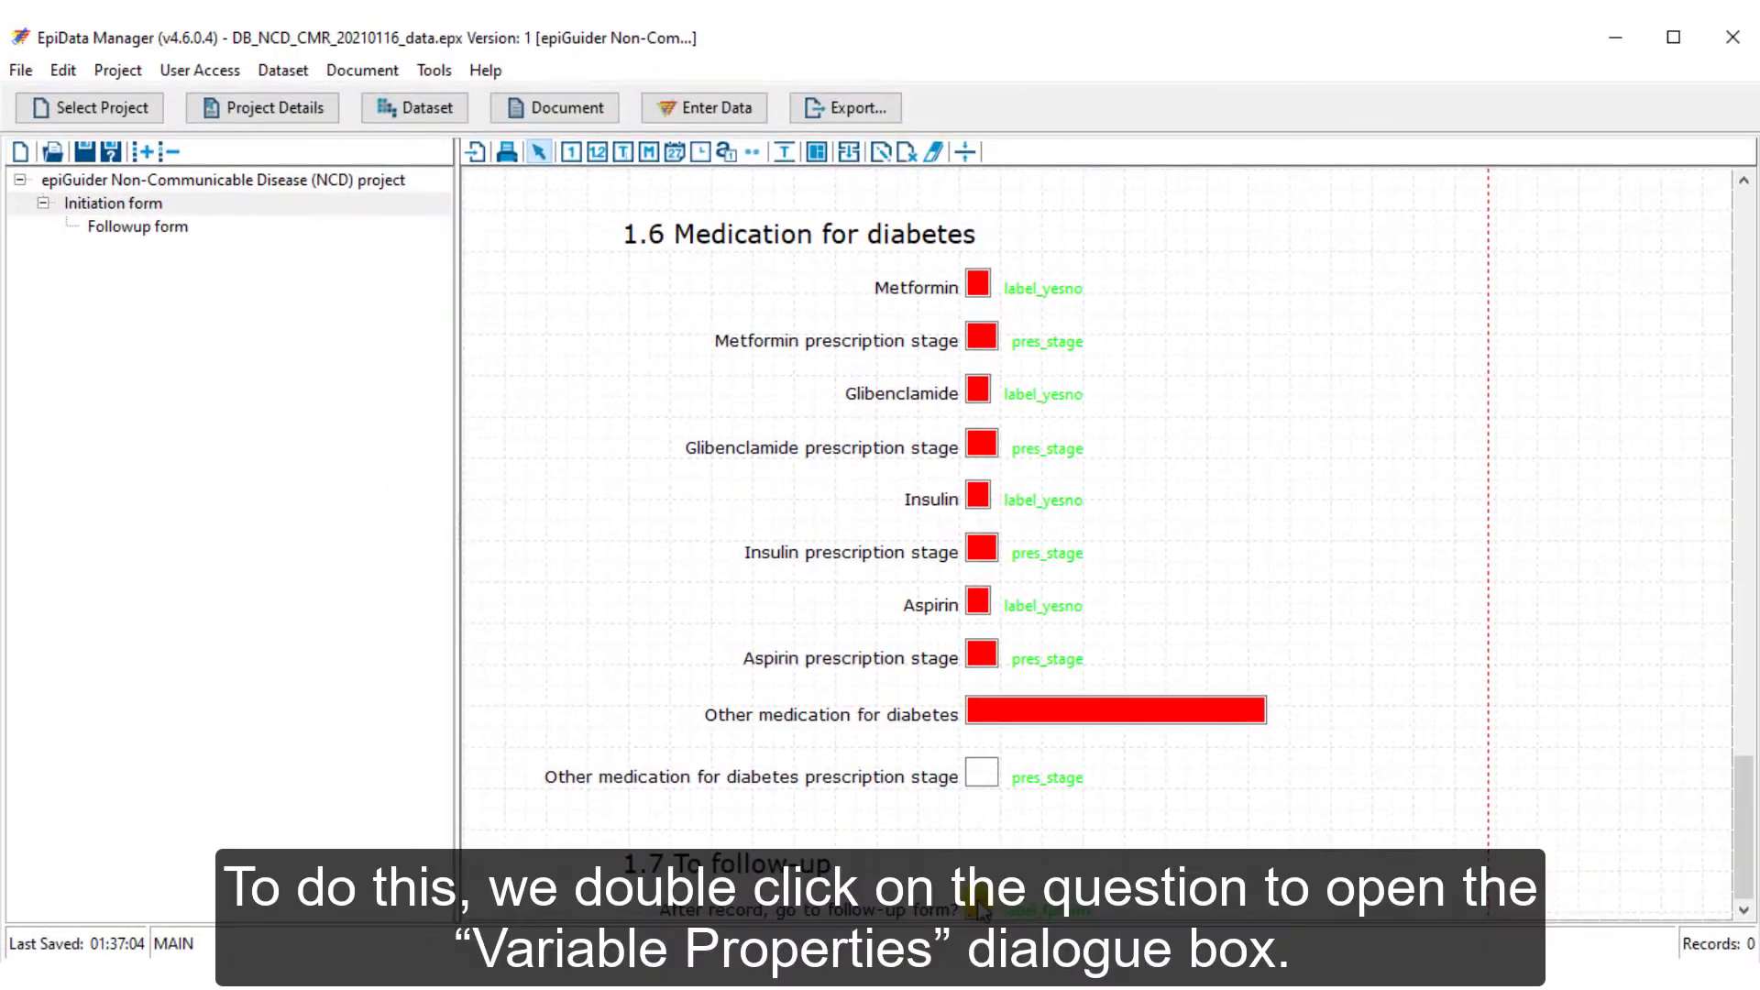
# Add a relate rule to the fpform field so value 1 jumps to the Followup form
pyautogui.doubleClick(1089, 871)
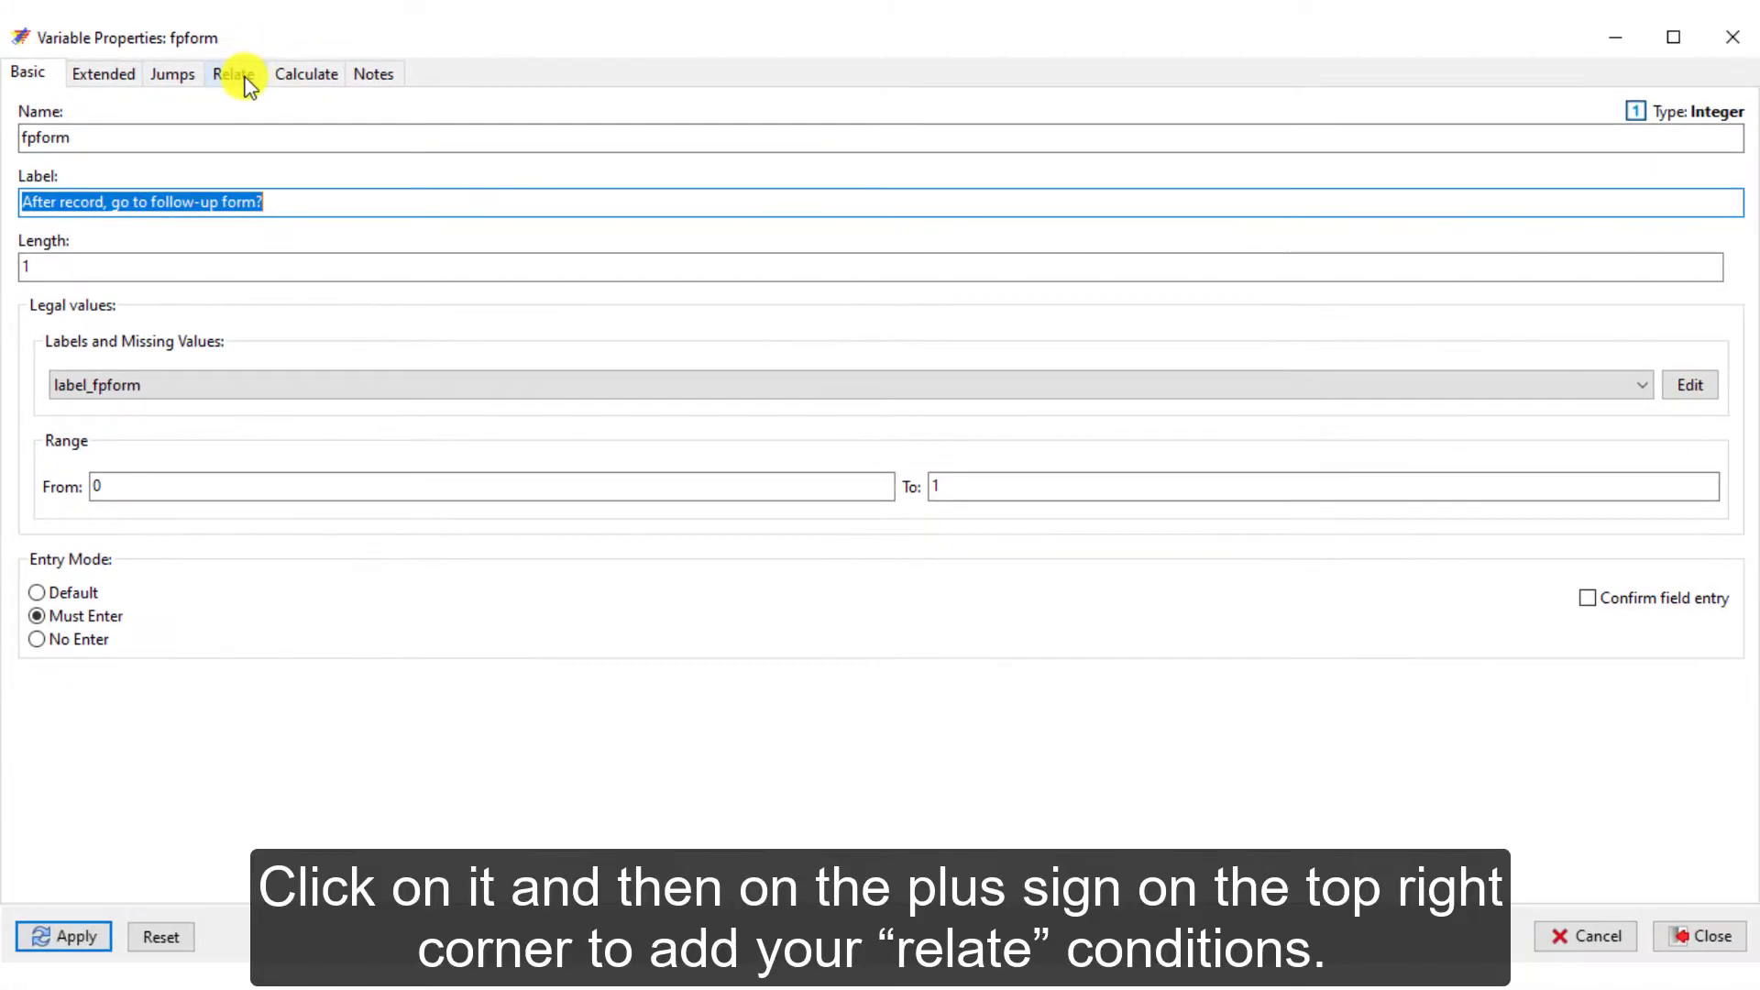
pyautogui.click(240, 75)
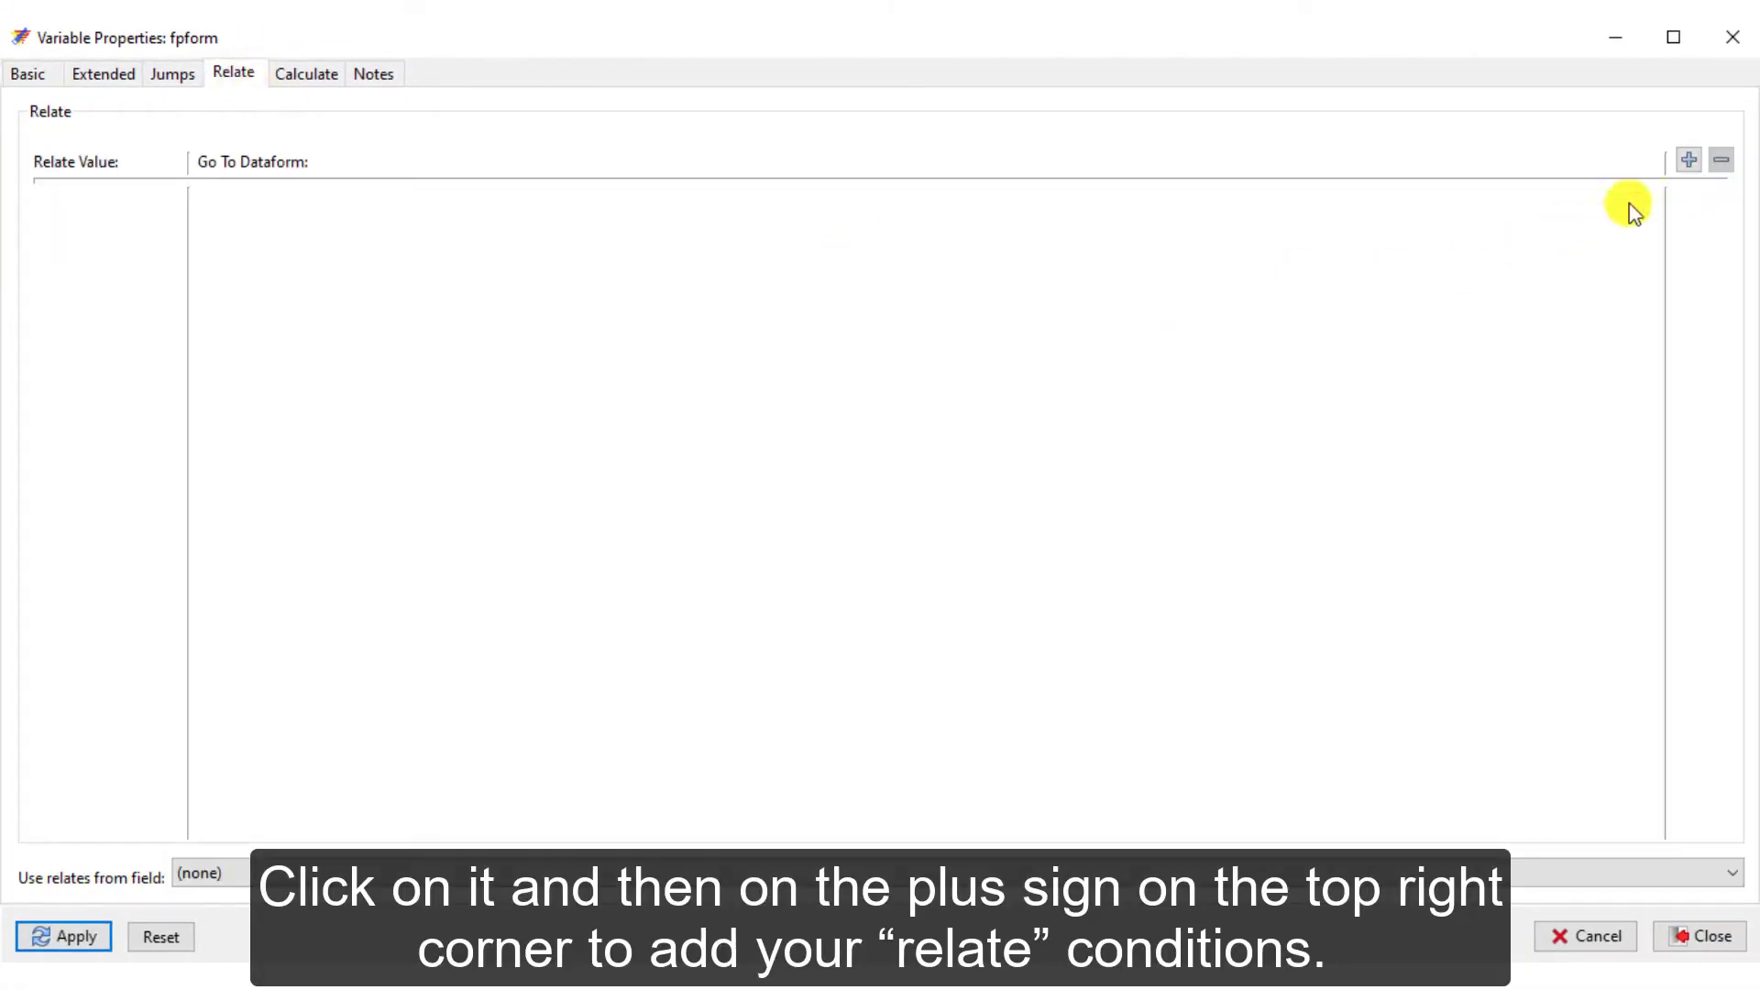
pyautogui.click(1700, 165)
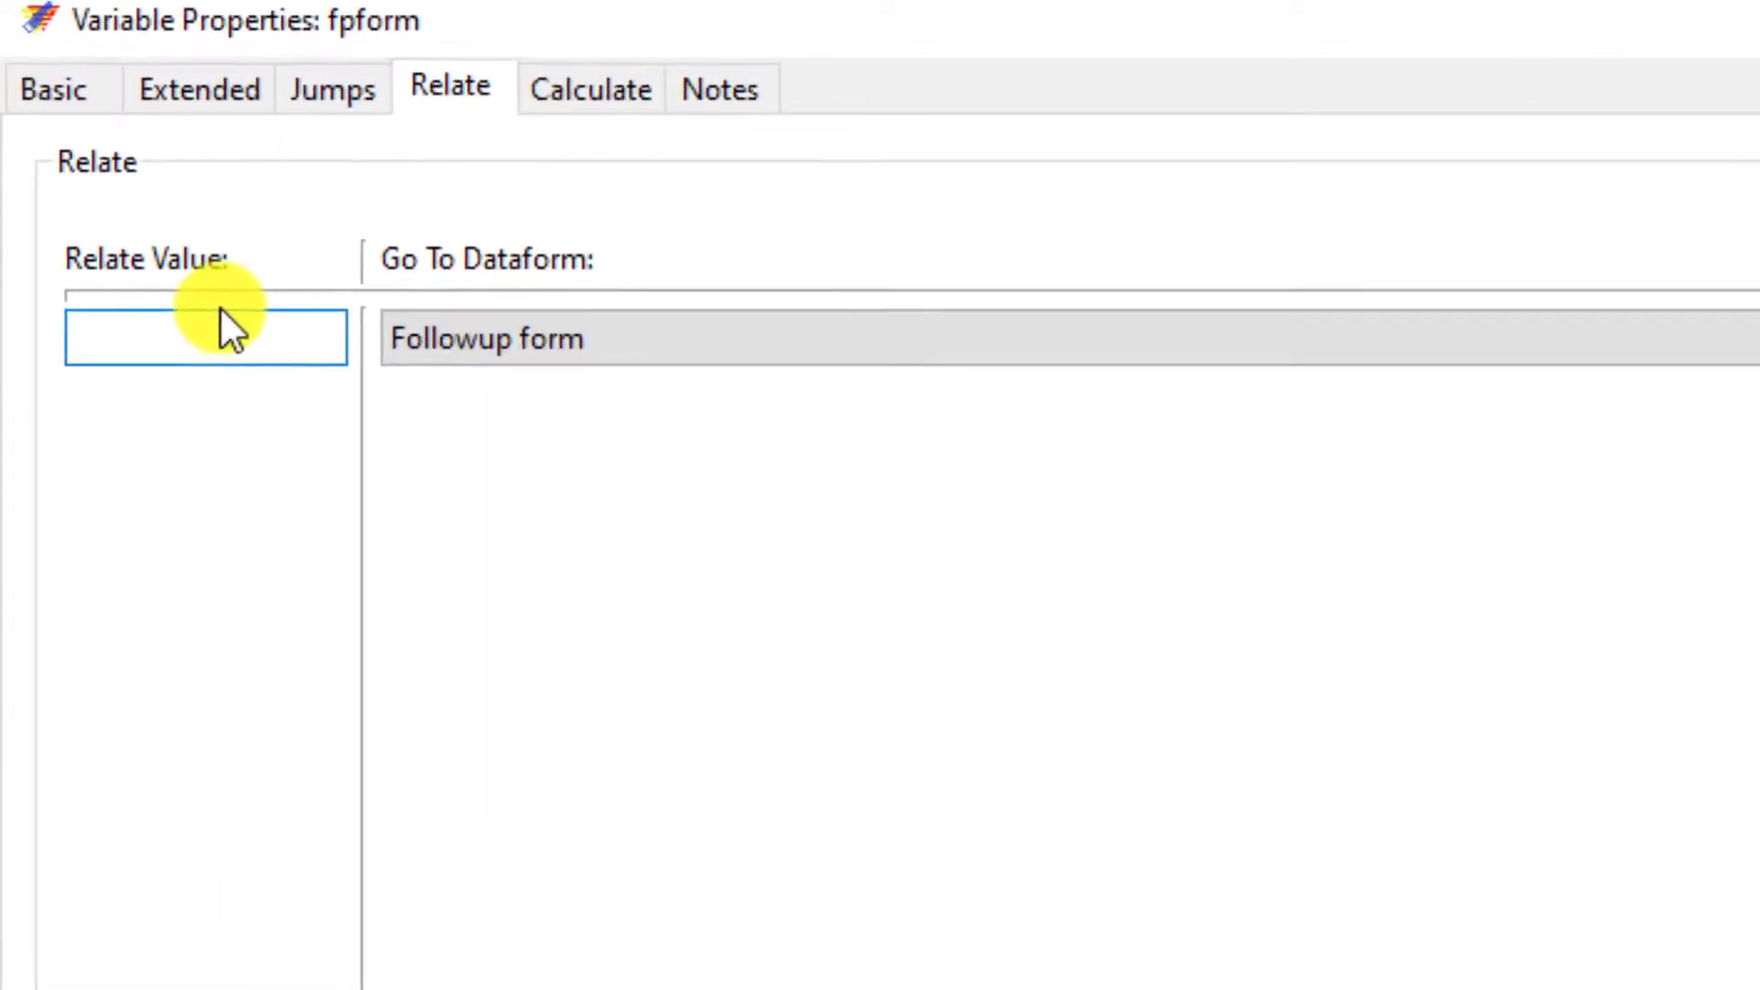
pyautogui.write('1')
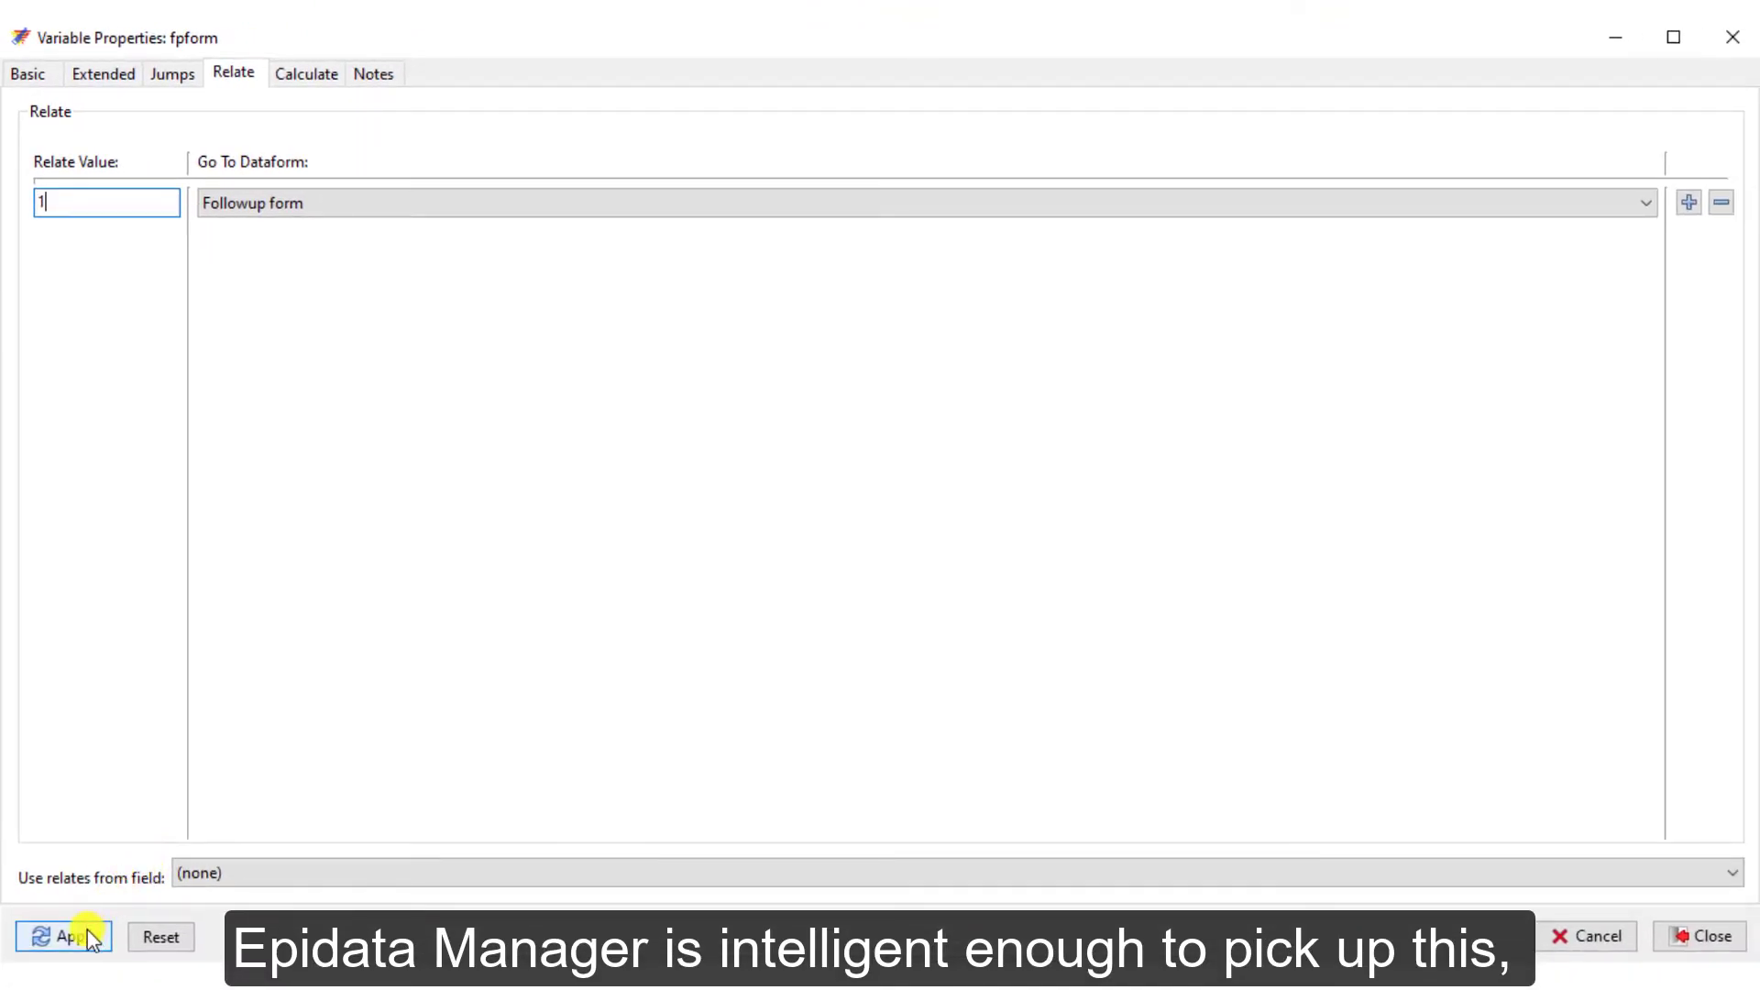
pyautogui.click(86, 930)
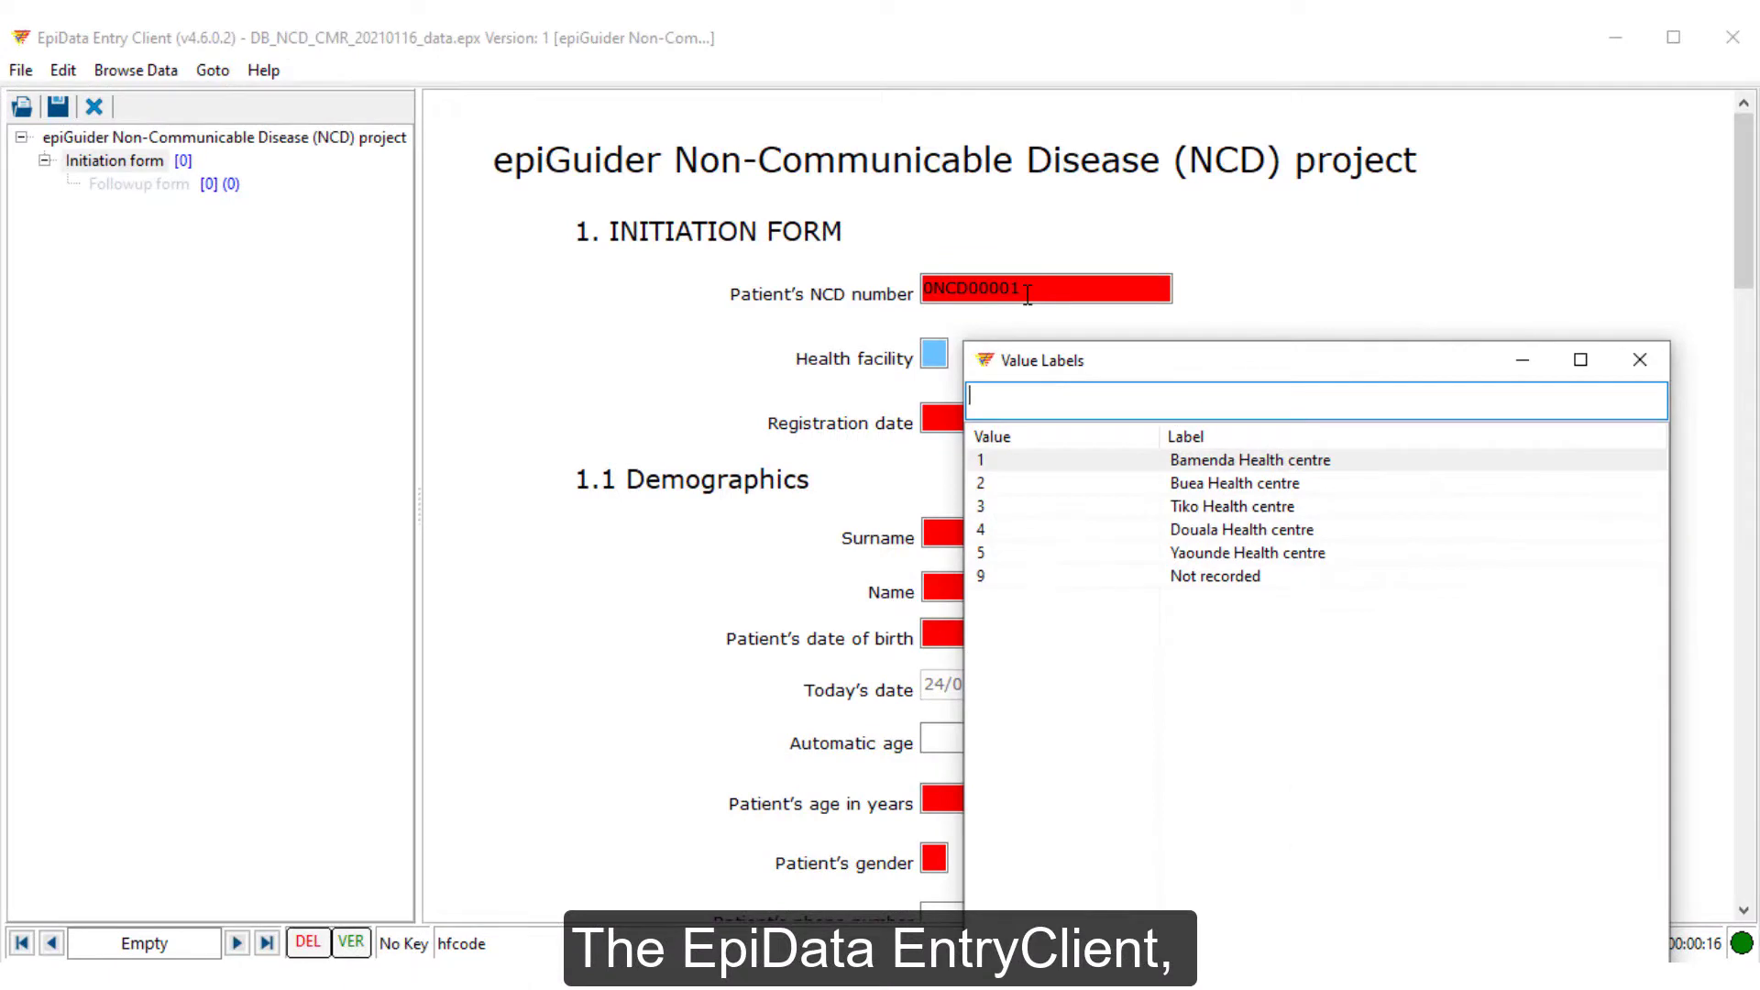
# Confirm facility 1 (Bamenda Health centre), enter date 23/01/2021, the patient's surname and name, and begin the birth date
pyautogui.press('Return')
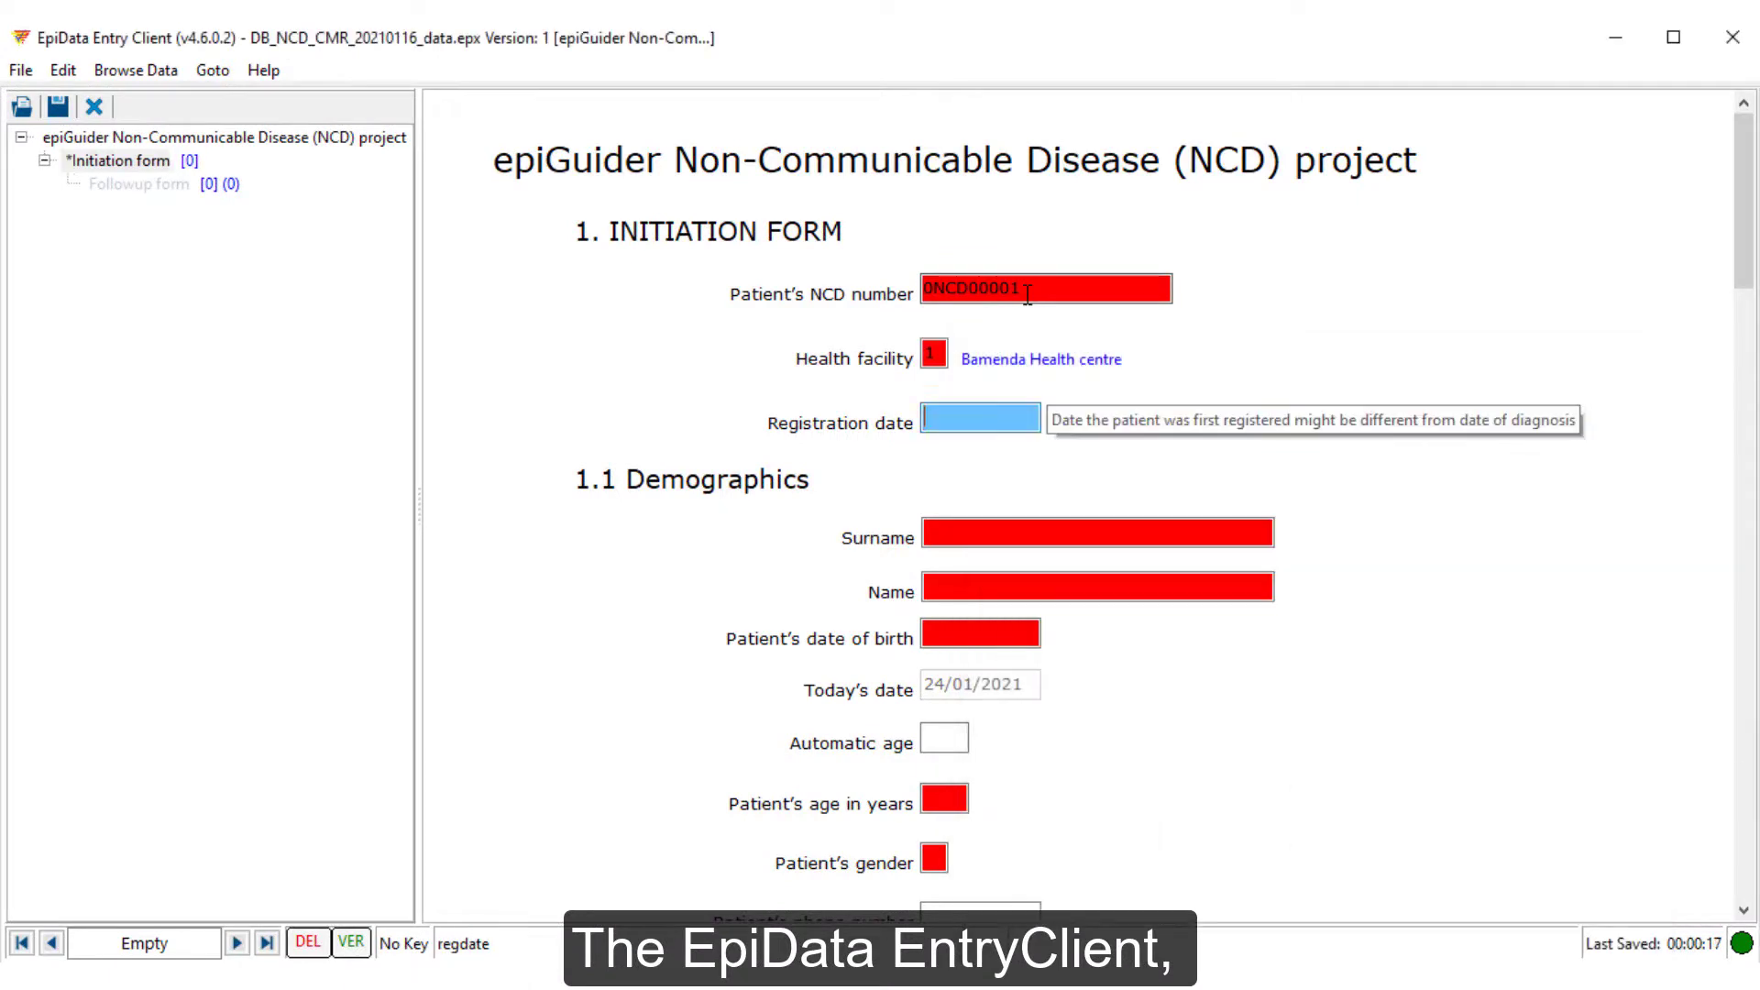
pyautogui.write('23/0')
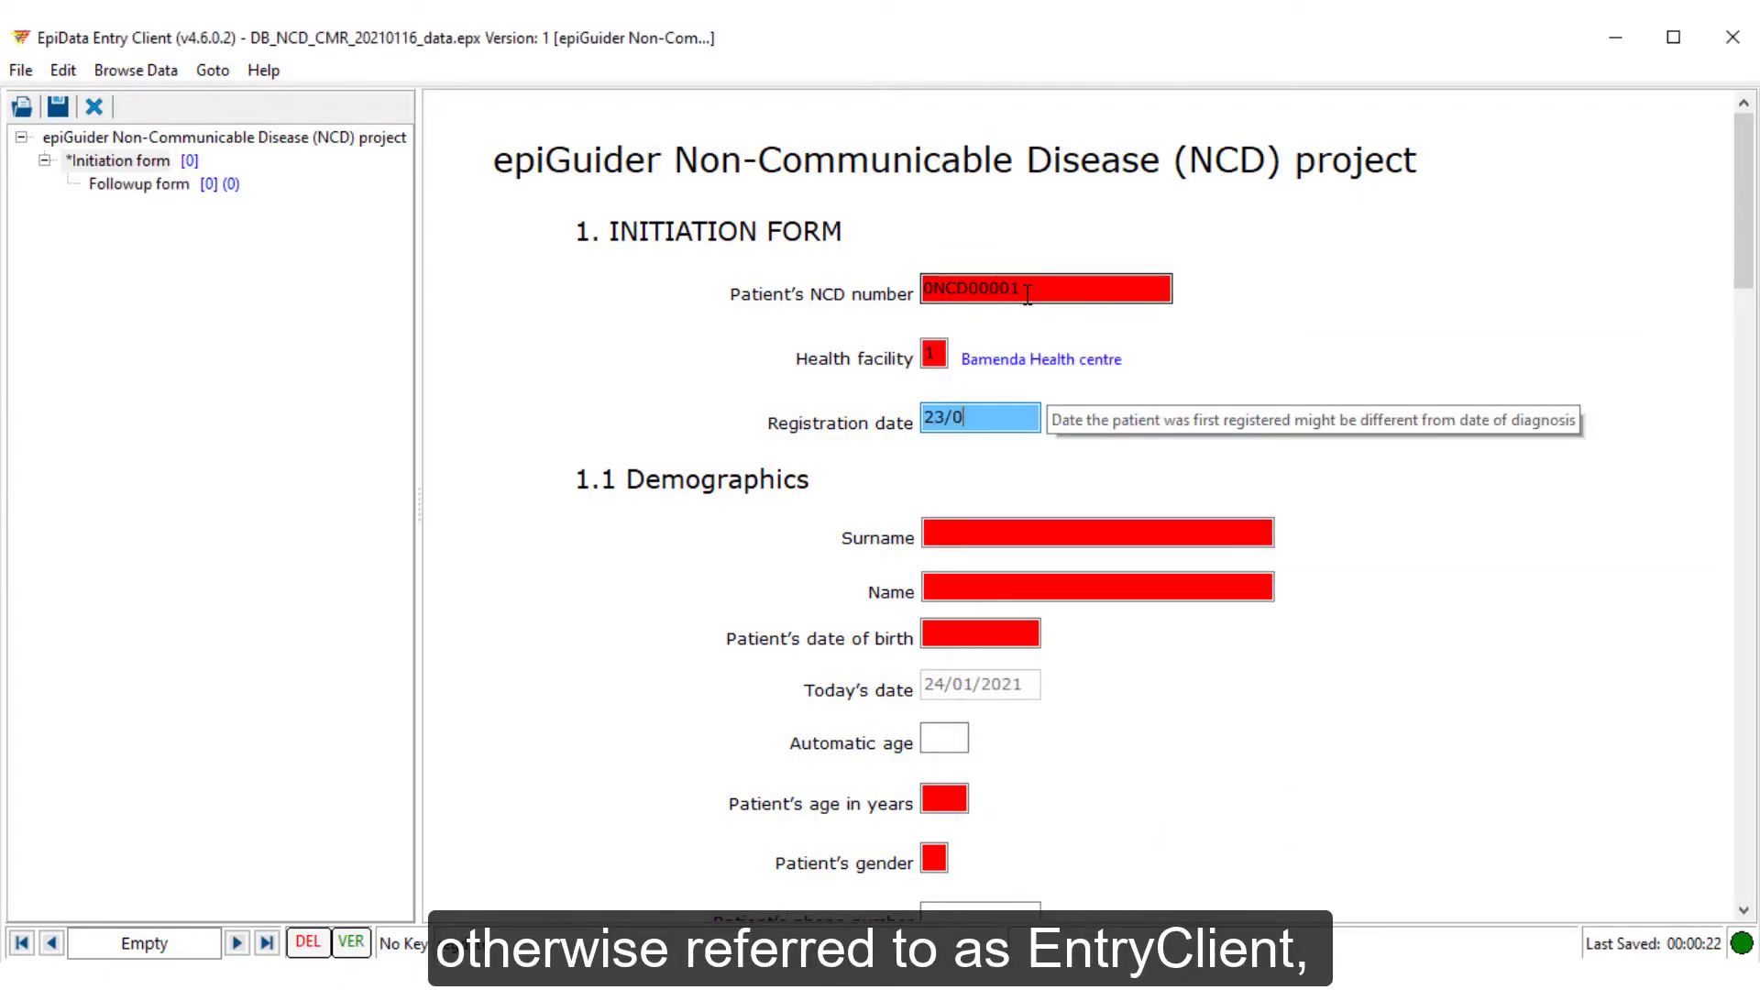
pyautogui.write('1/2021')
pyautogui.press('Return')
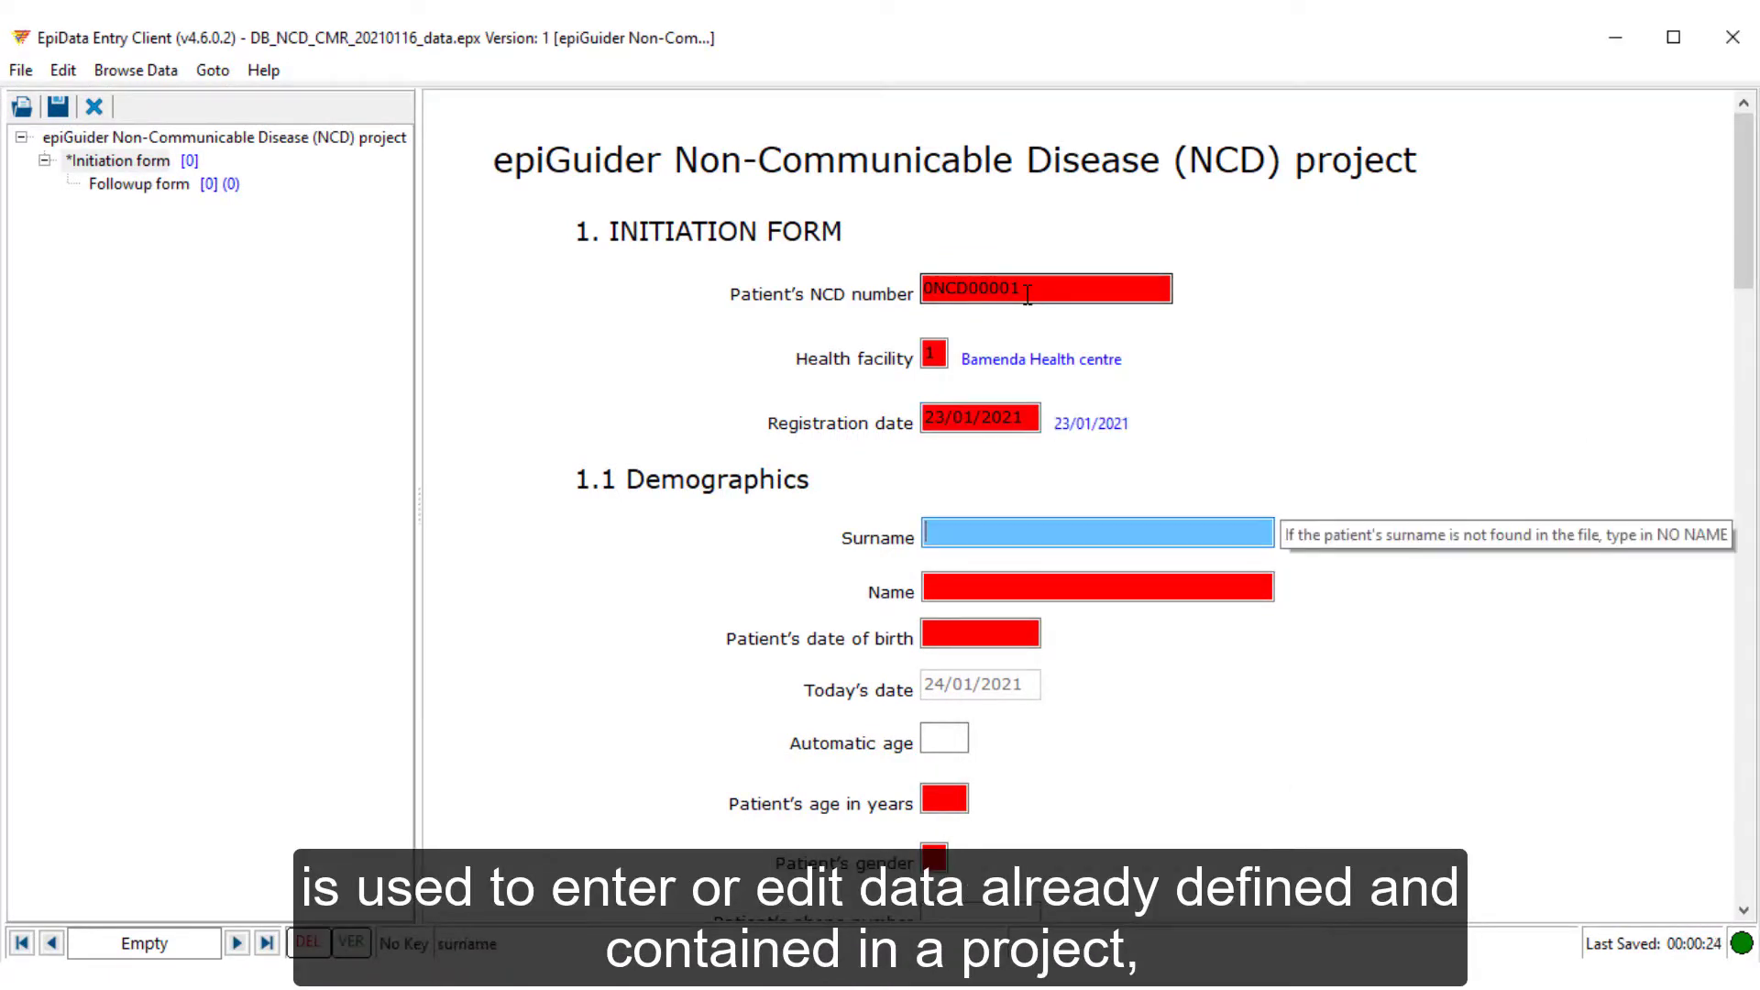
pyautogui.press('Return')
pyautogui.press('Return')
pyautogui.write('20/06/8')
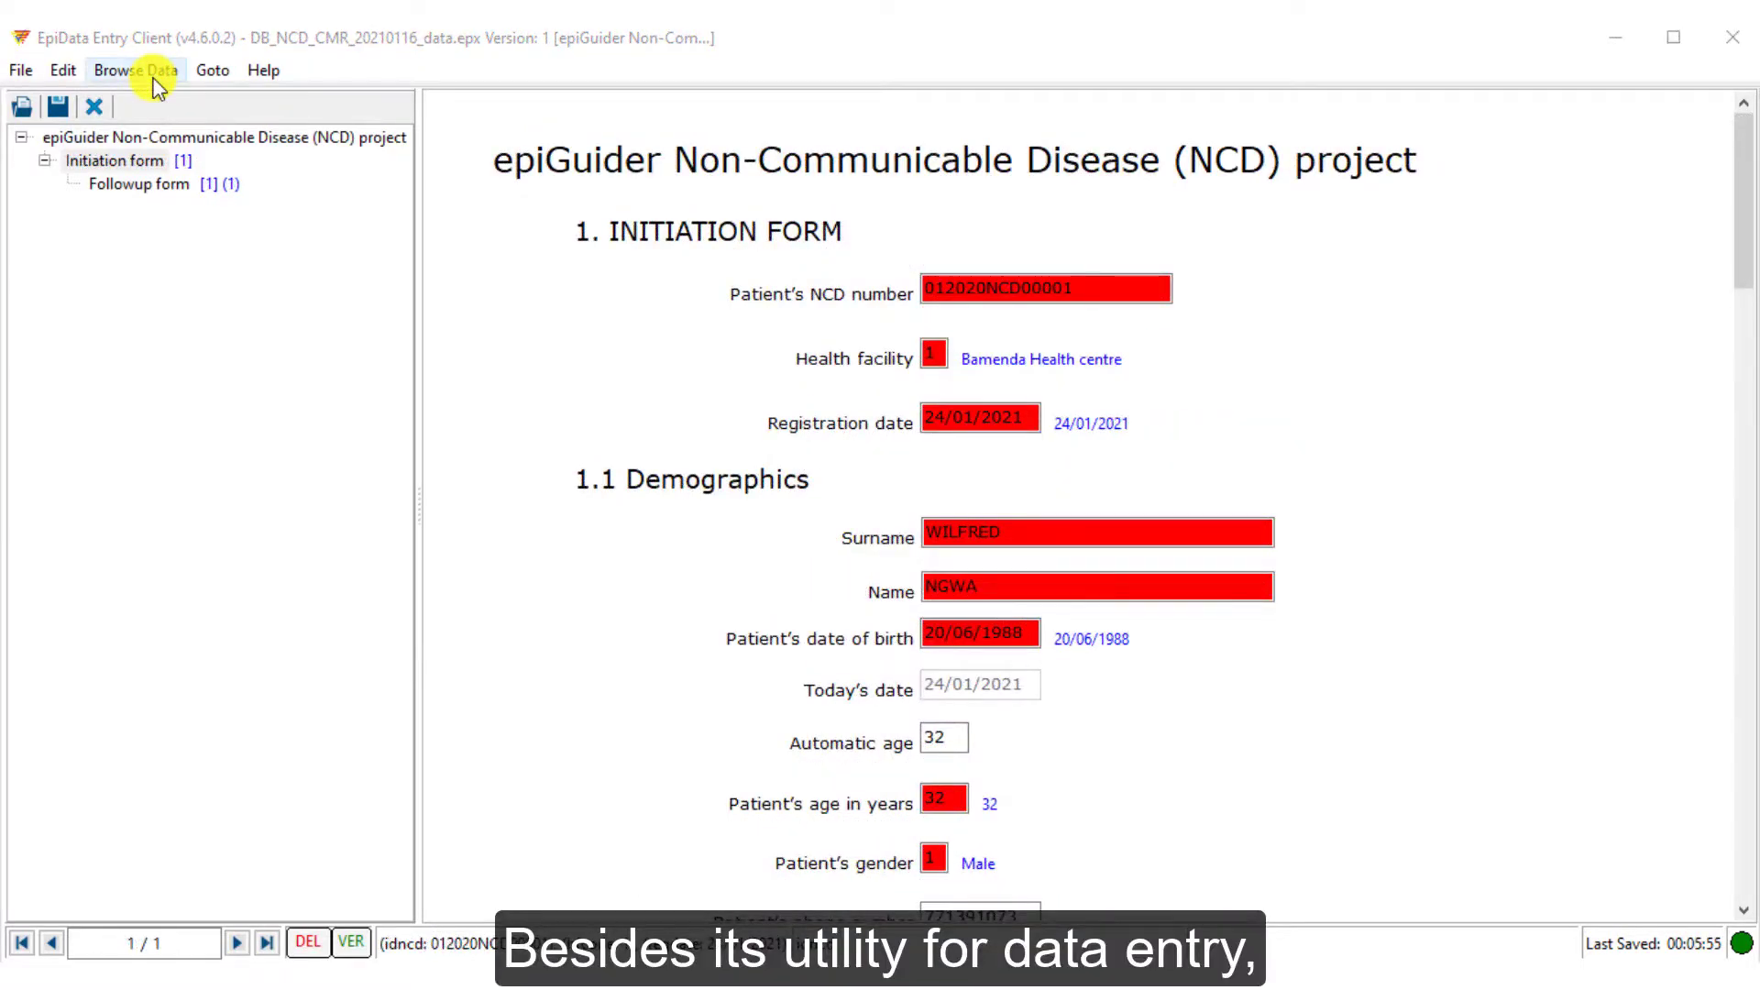
# Run Find (current variable) on the current NCD number with Contains to show the matching record
pyautogui.click(141, 73)
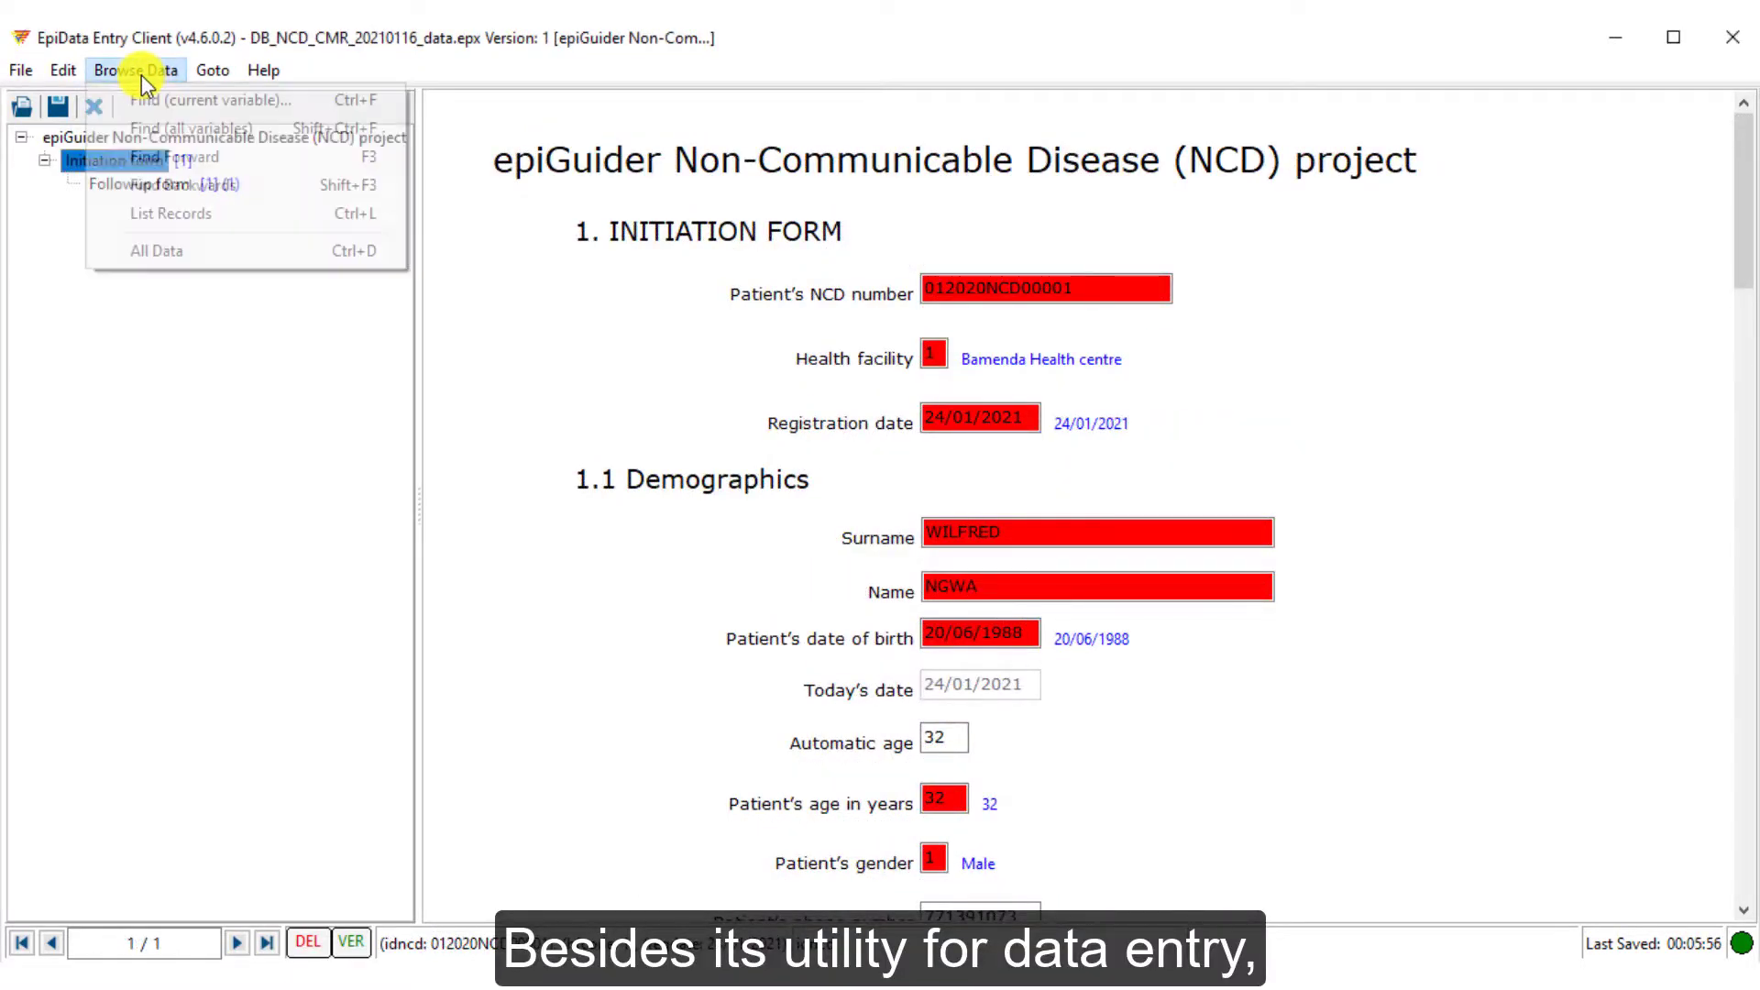
pyautogui.click(196, 196)
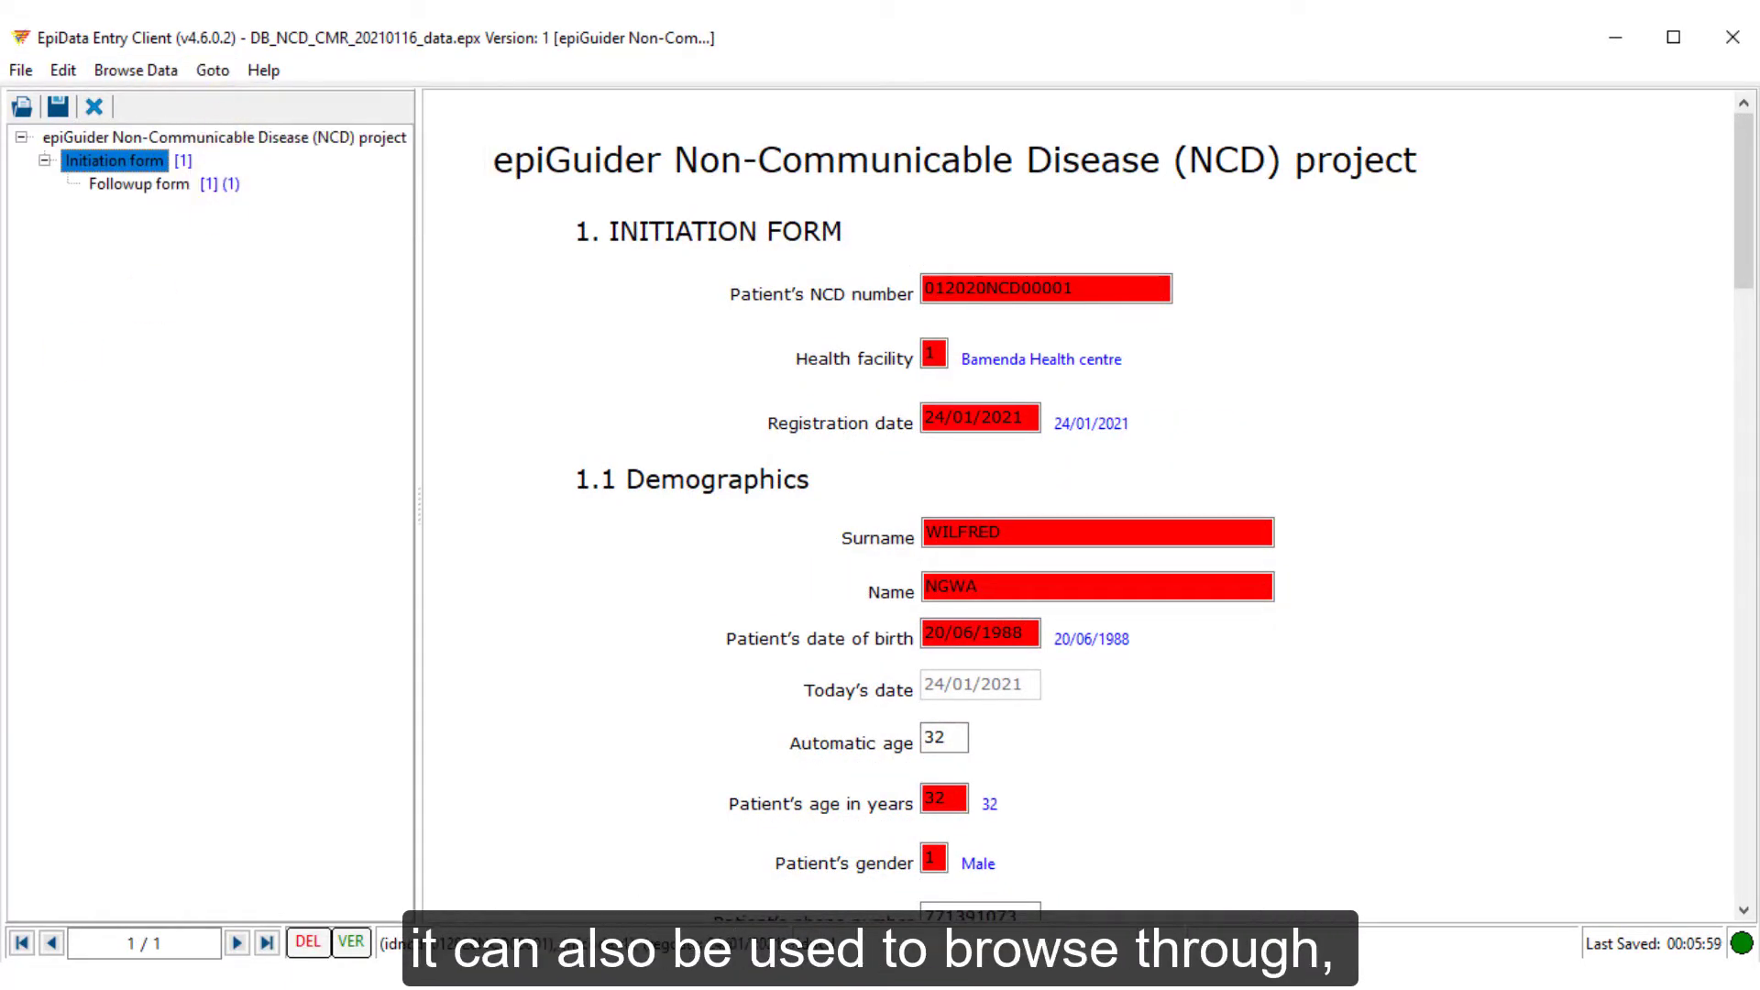
pyautogui.click(129, 70)
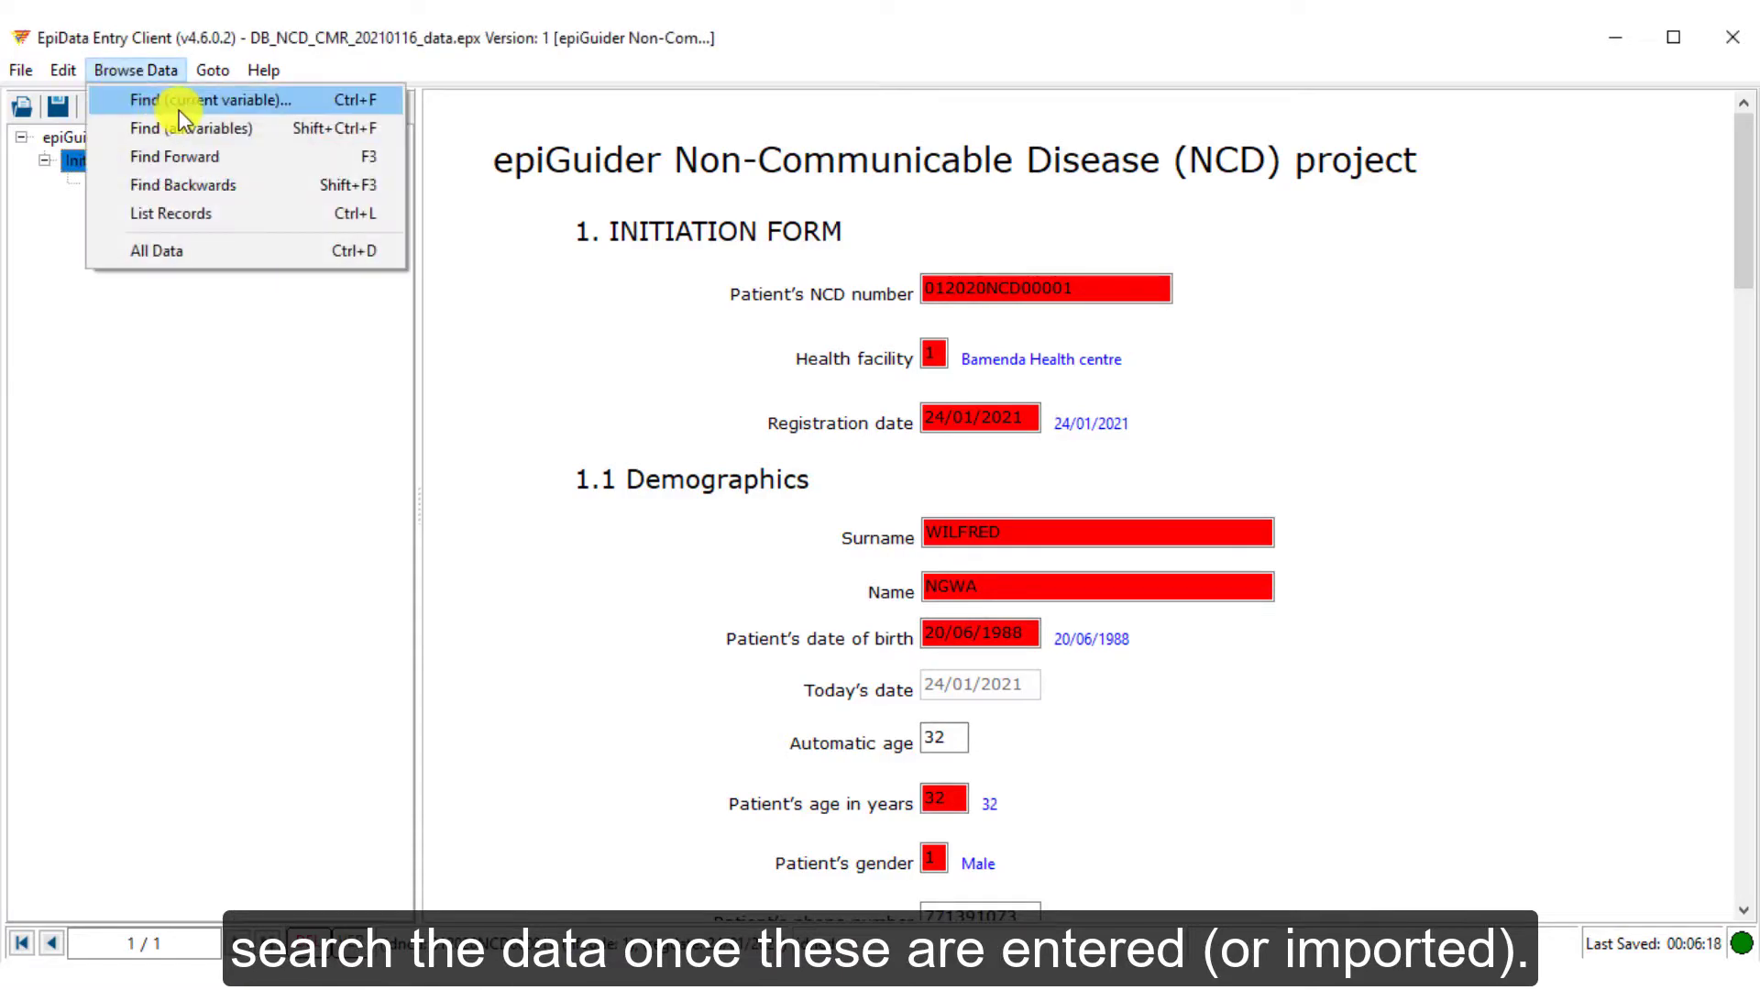
pyautogui.click(179, 104)
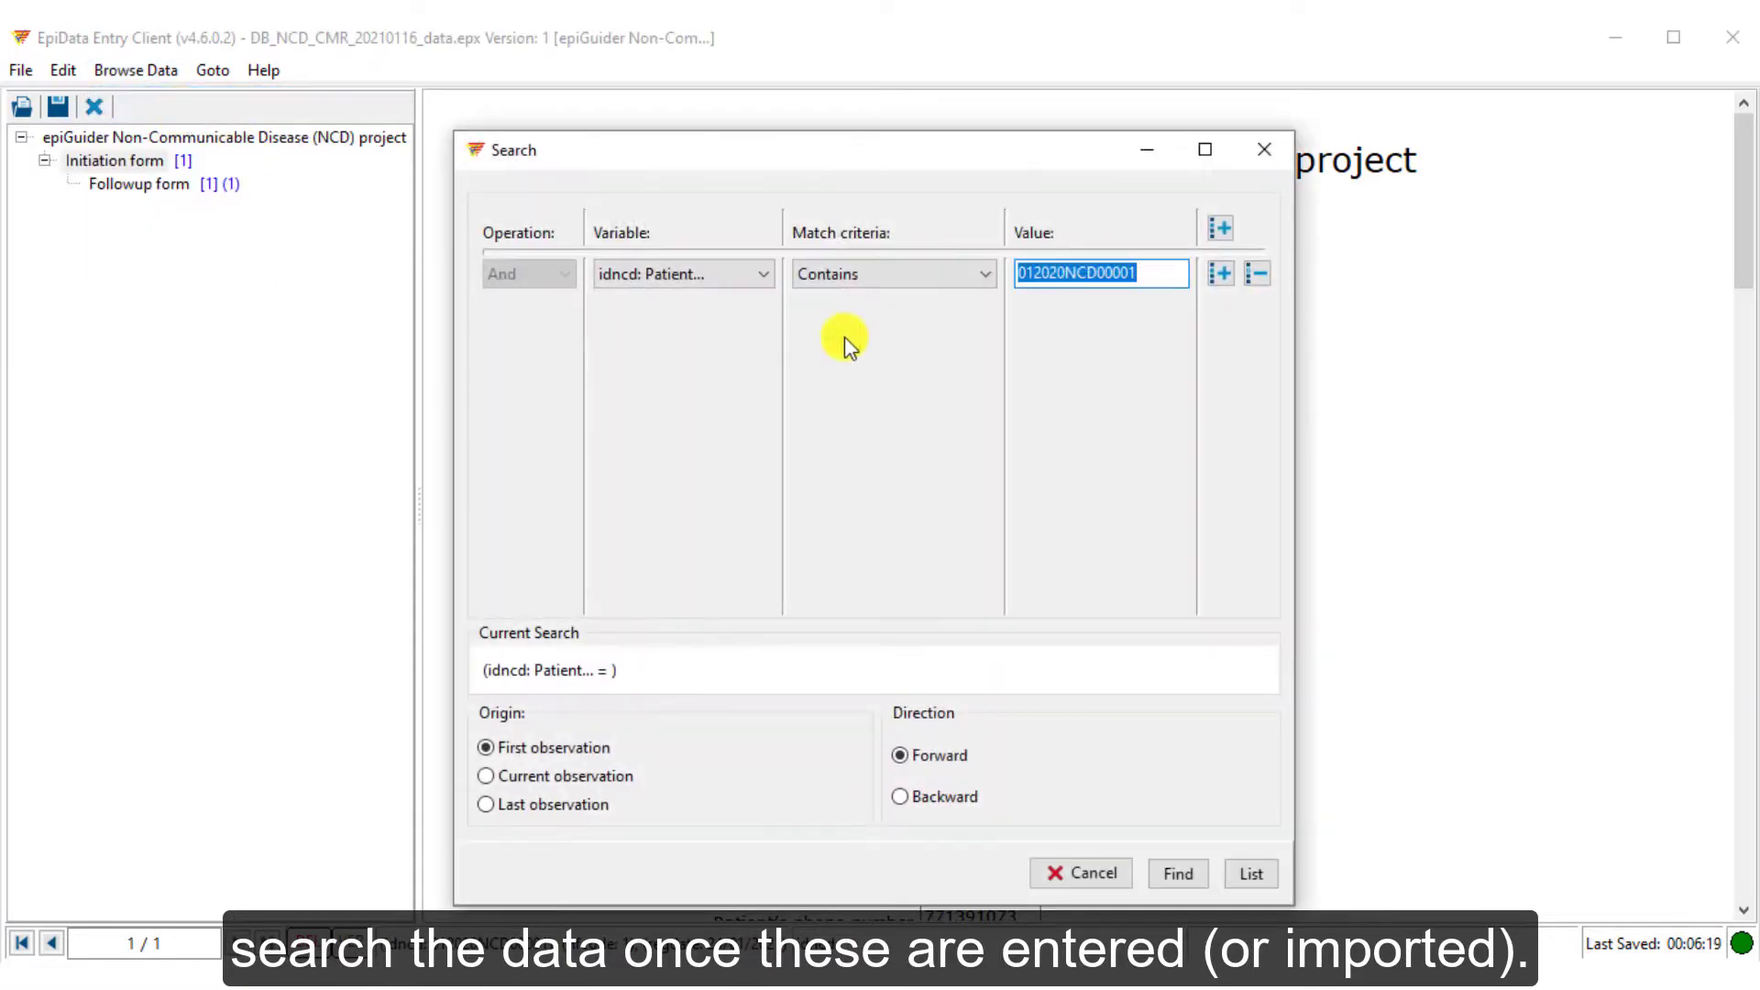
pyautogui.click(1180, 874)
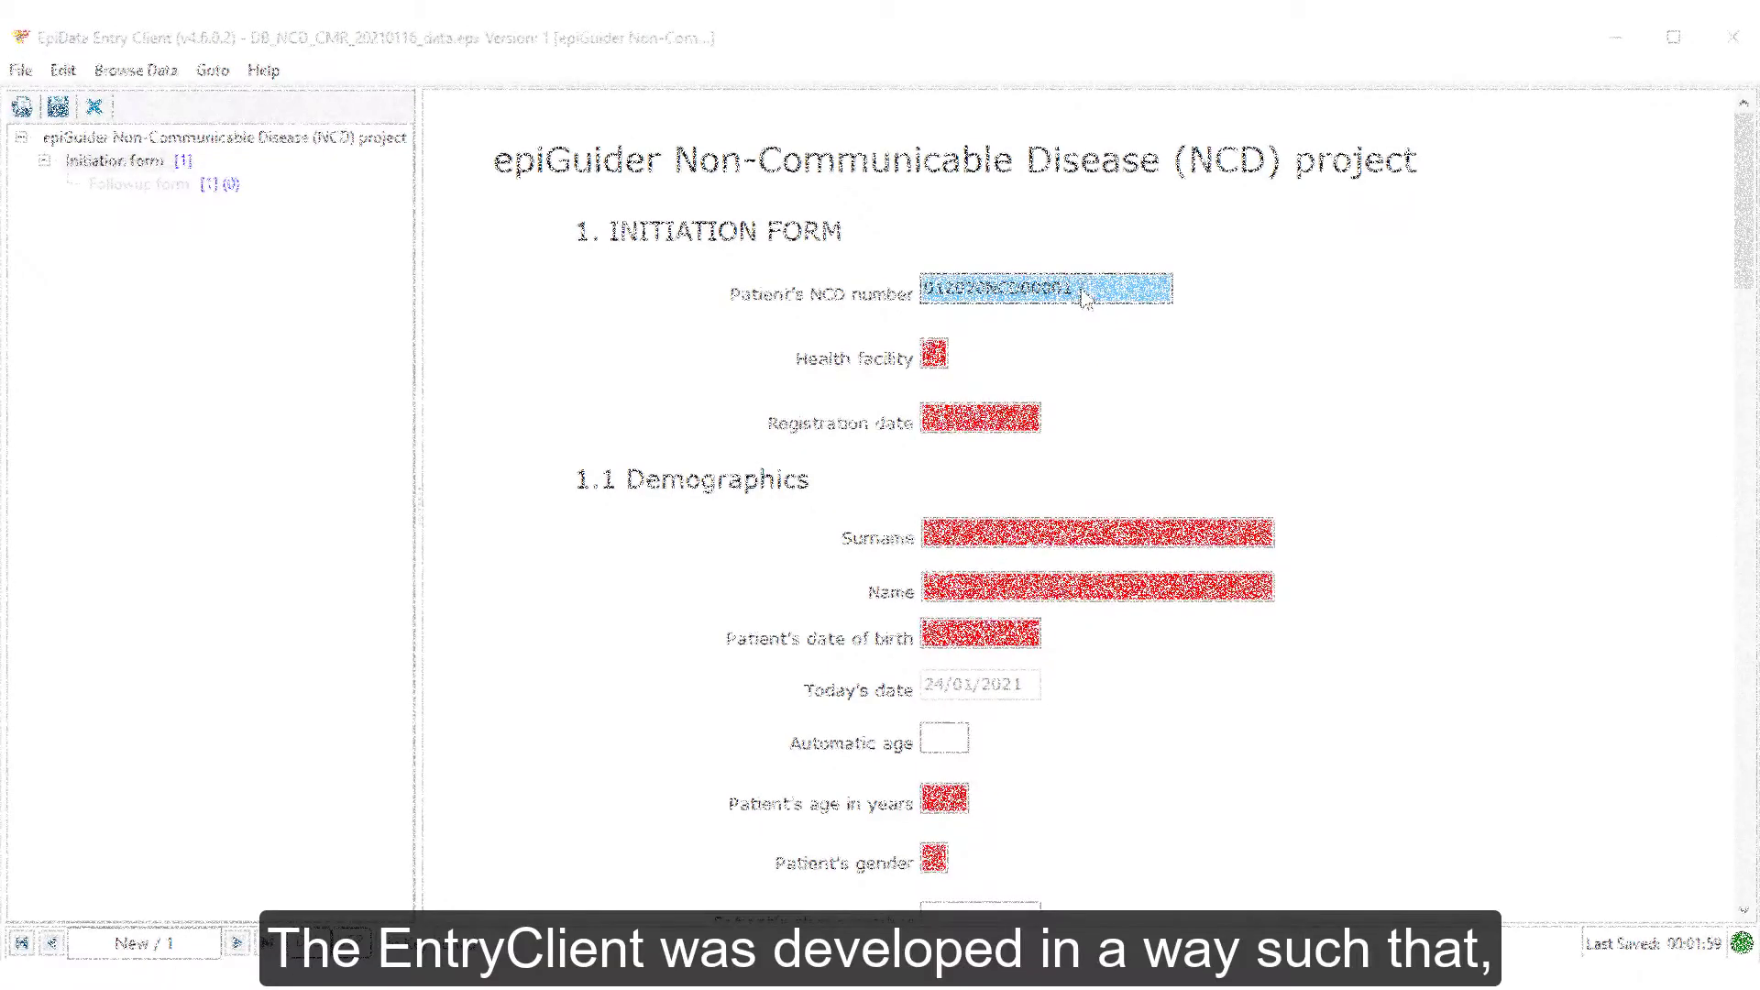
# Change the NCD number's last digit to 2, pick facility 1 (Bamenda Health centre), and type date 24/01/2021
pyautogui.press('BackSpace')
pyautogui.write('2')
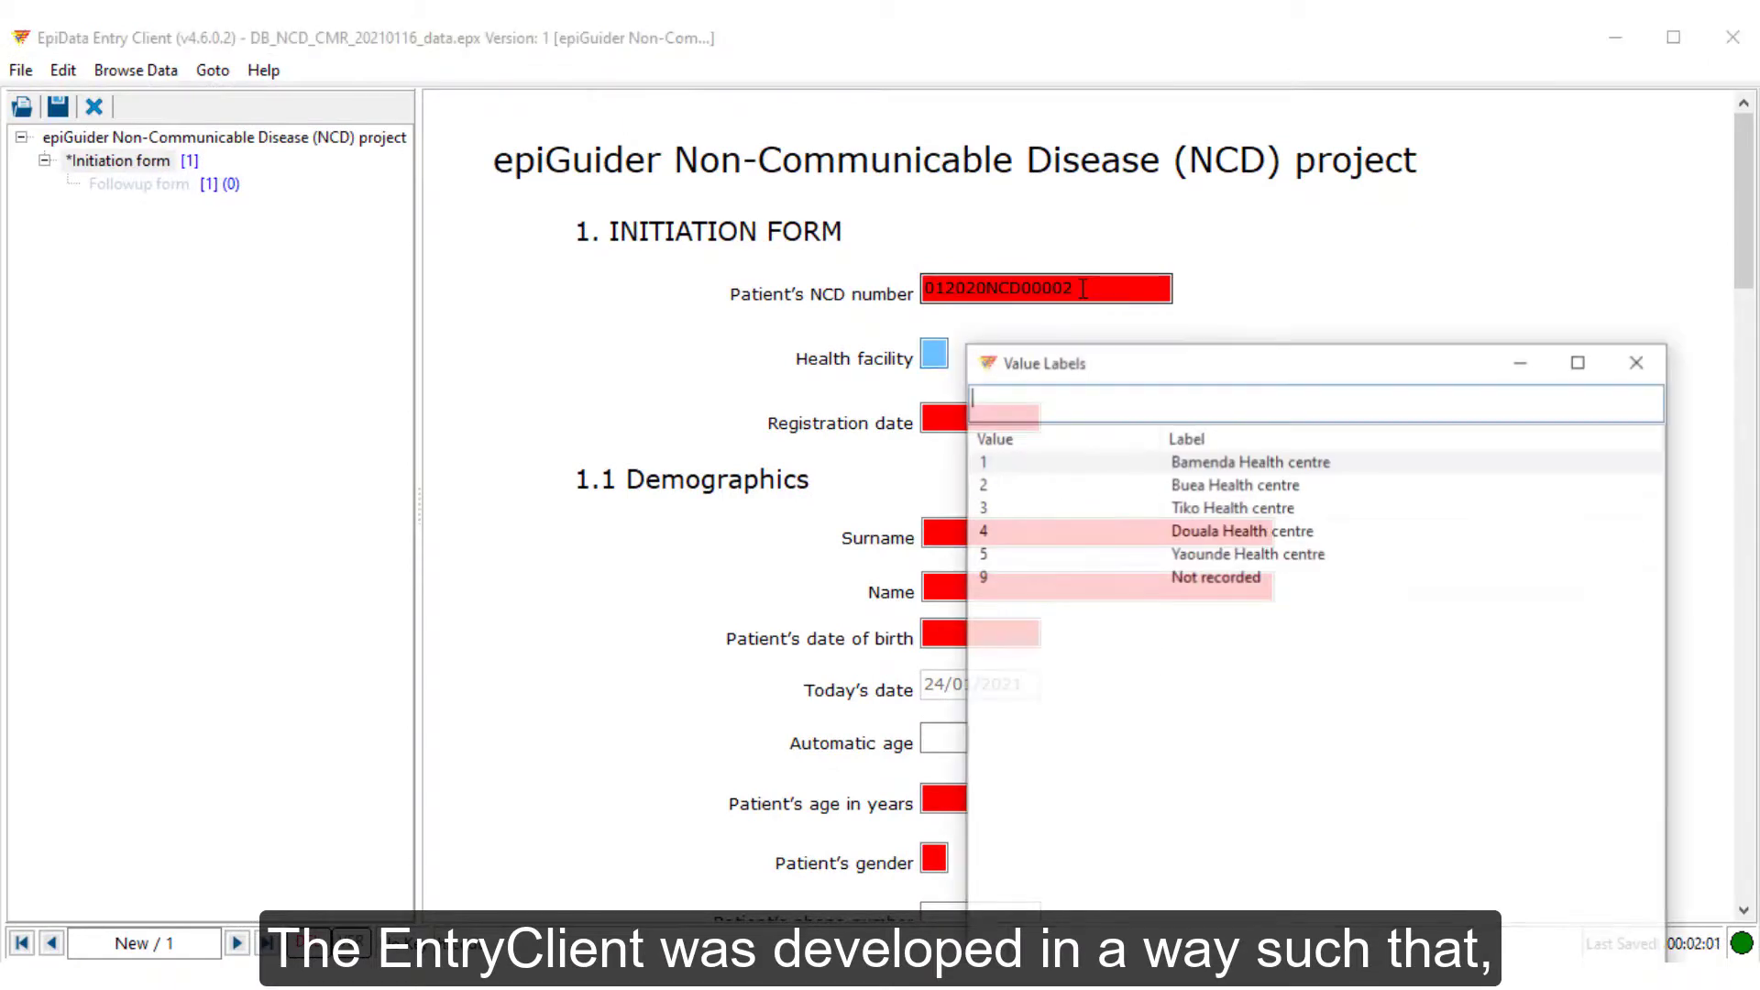
pyautogui.press('Return')
pyautogui.write('1')
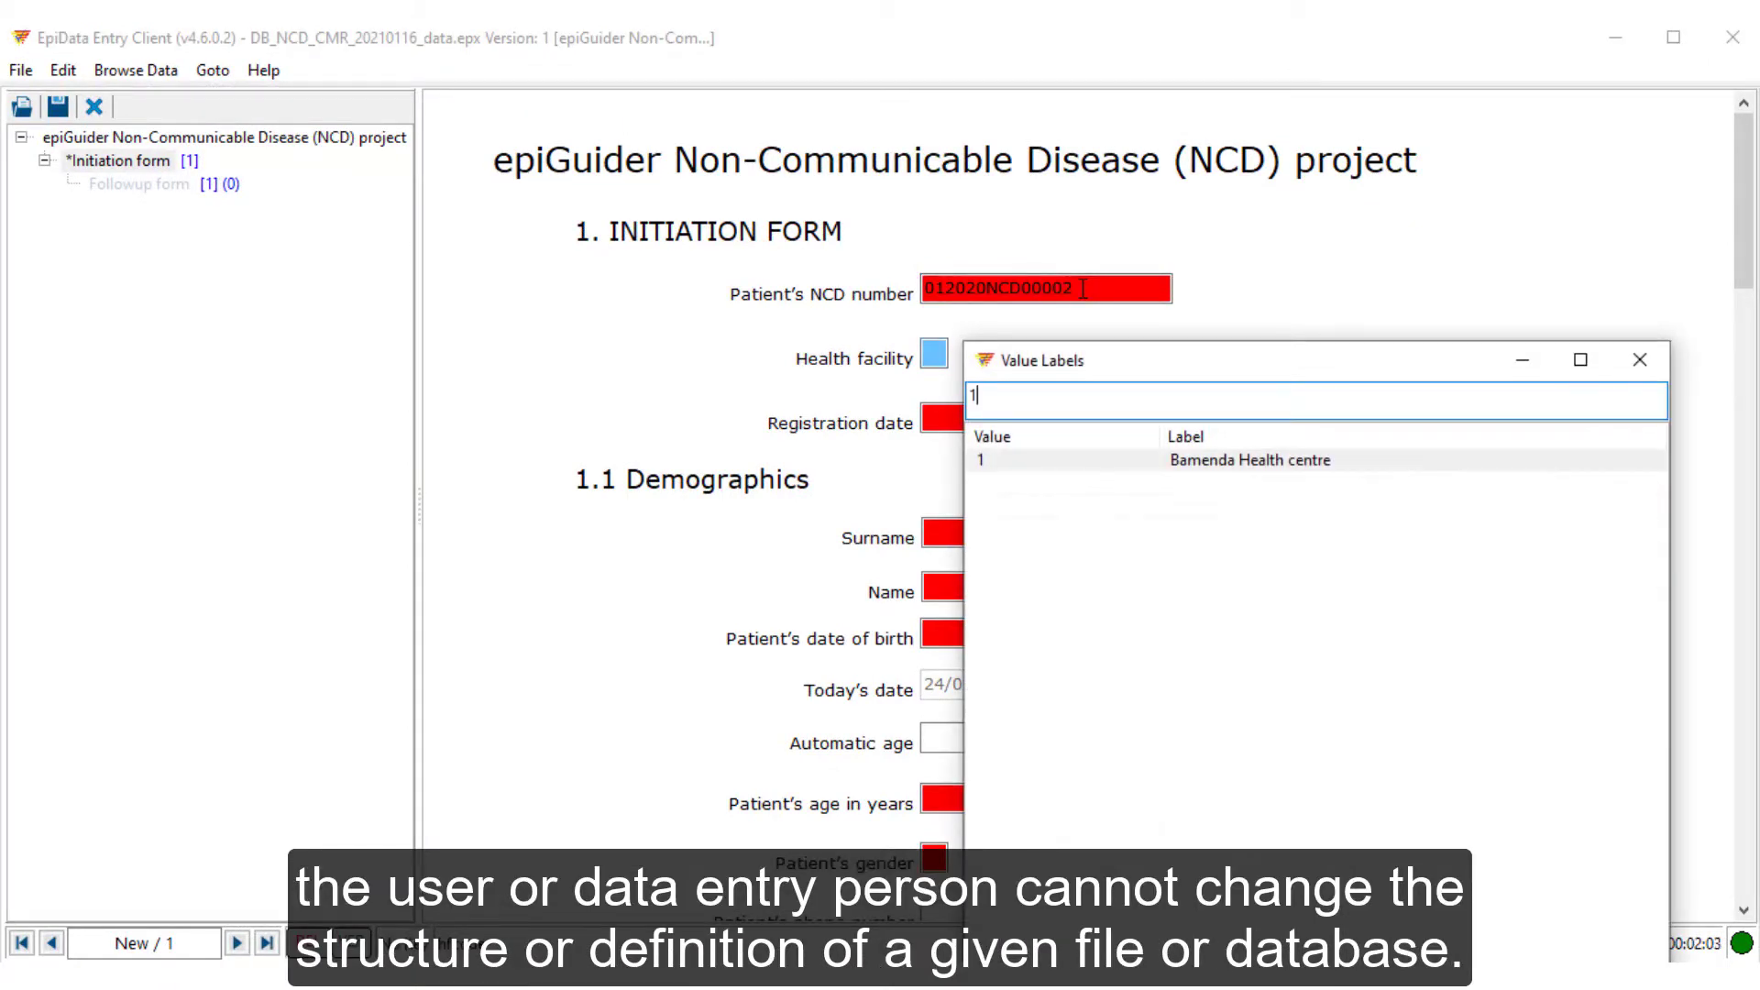
pyautogui.press('Return')
pyautogui.write('24/01/')
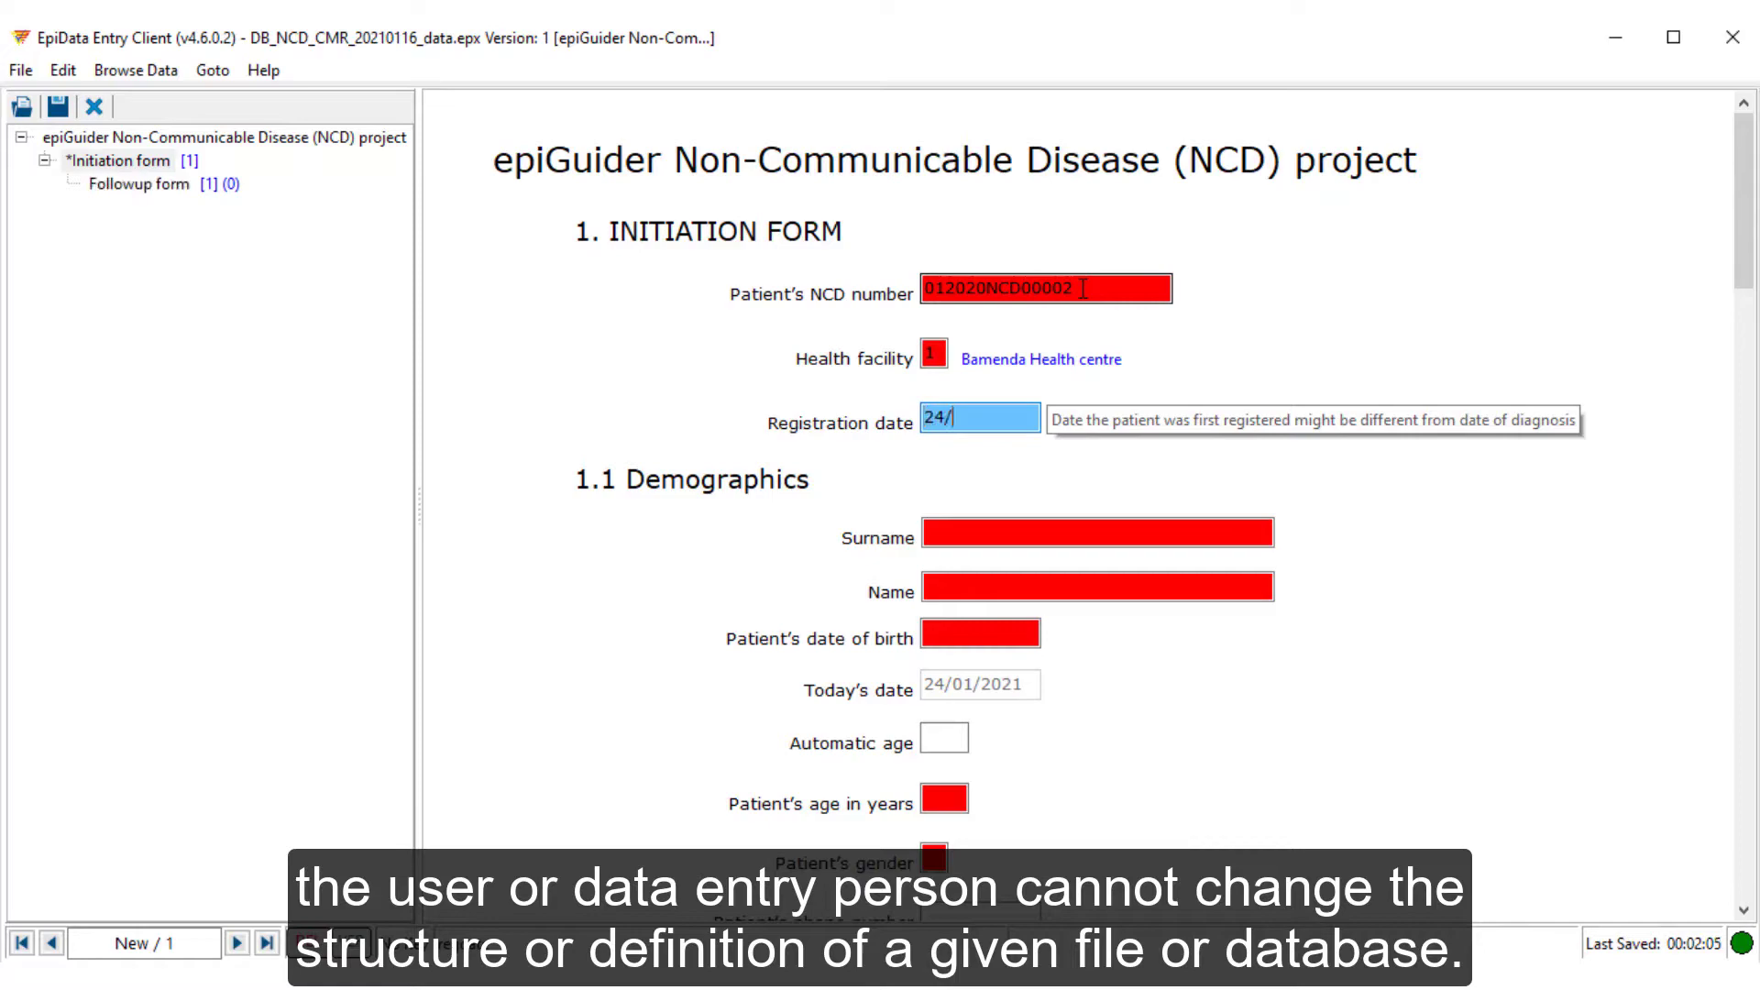
pyautogui.write('2021')
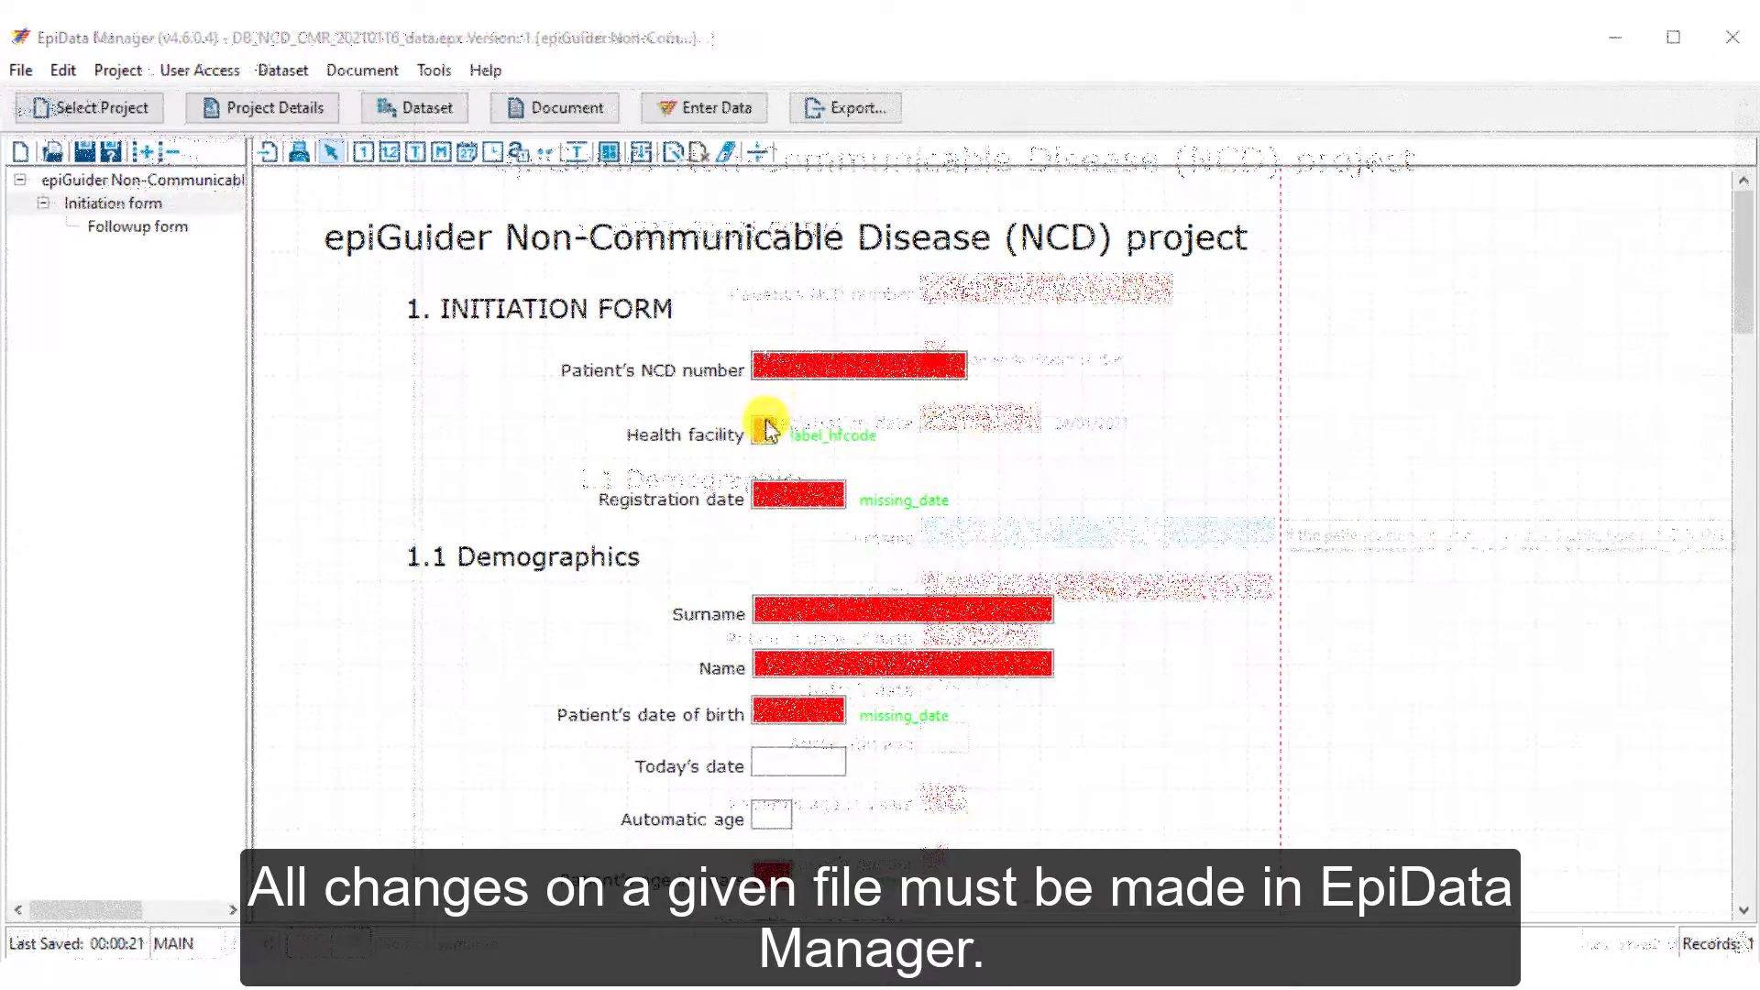
pyautogui.doubleClick(766, 425)
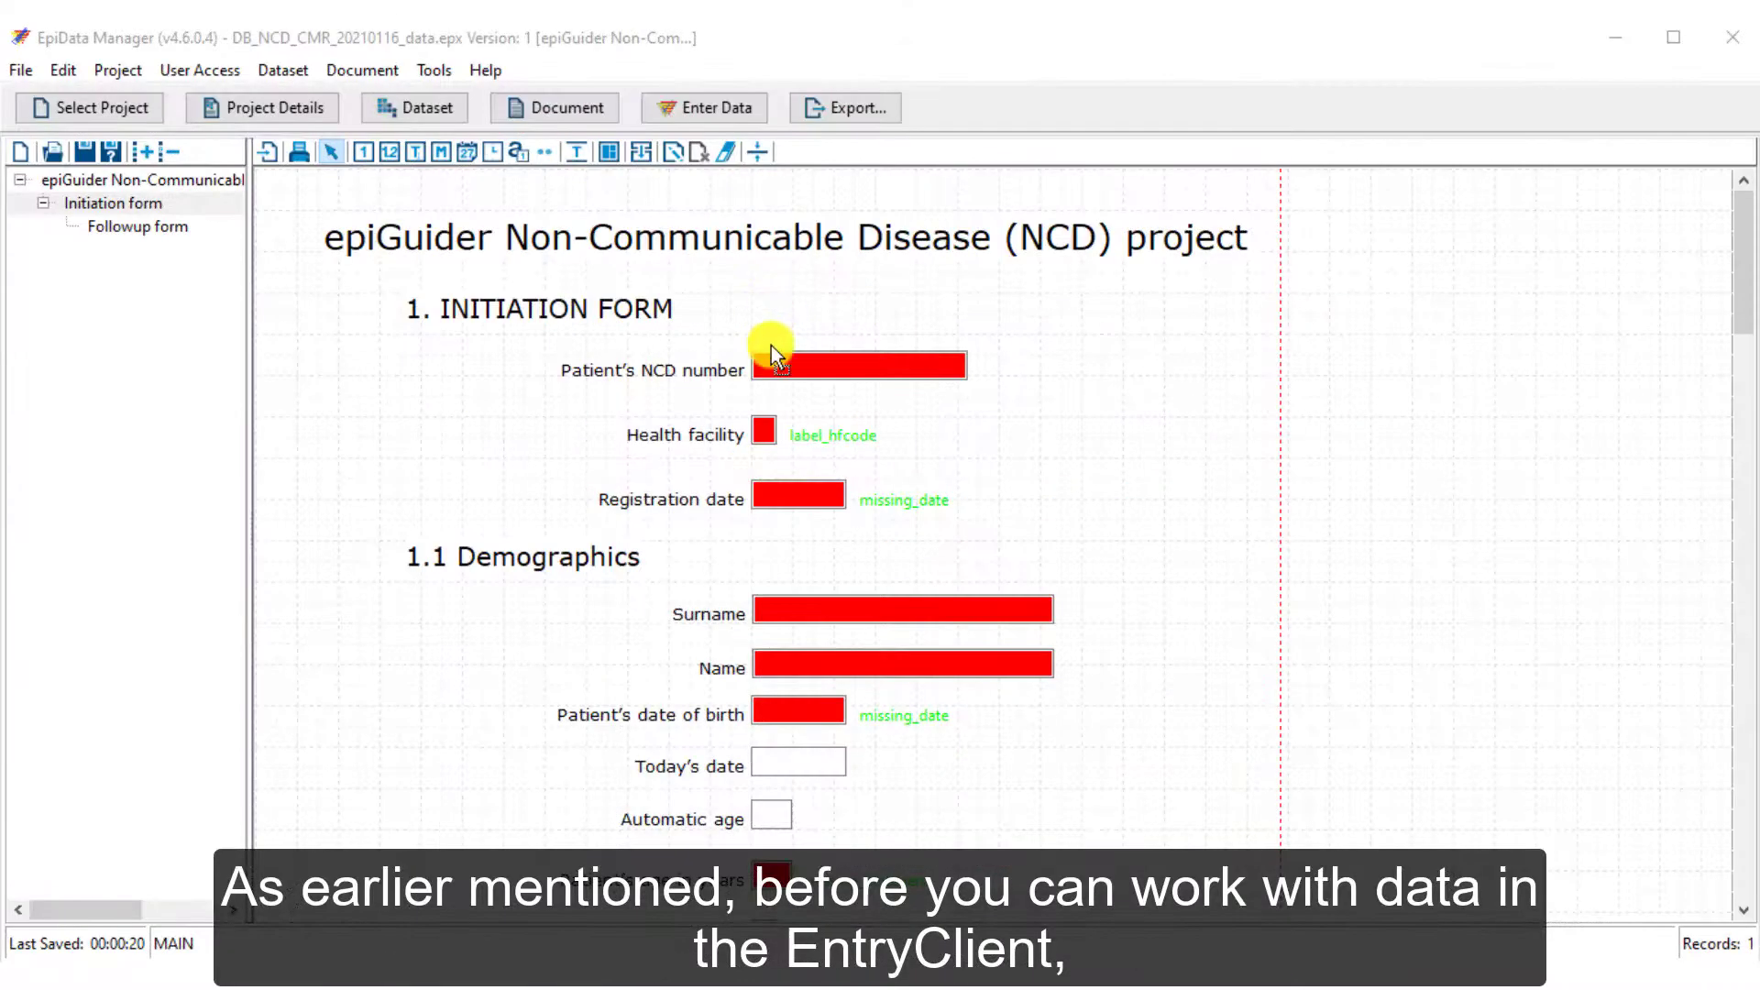
pyautogui.click(765, 428)
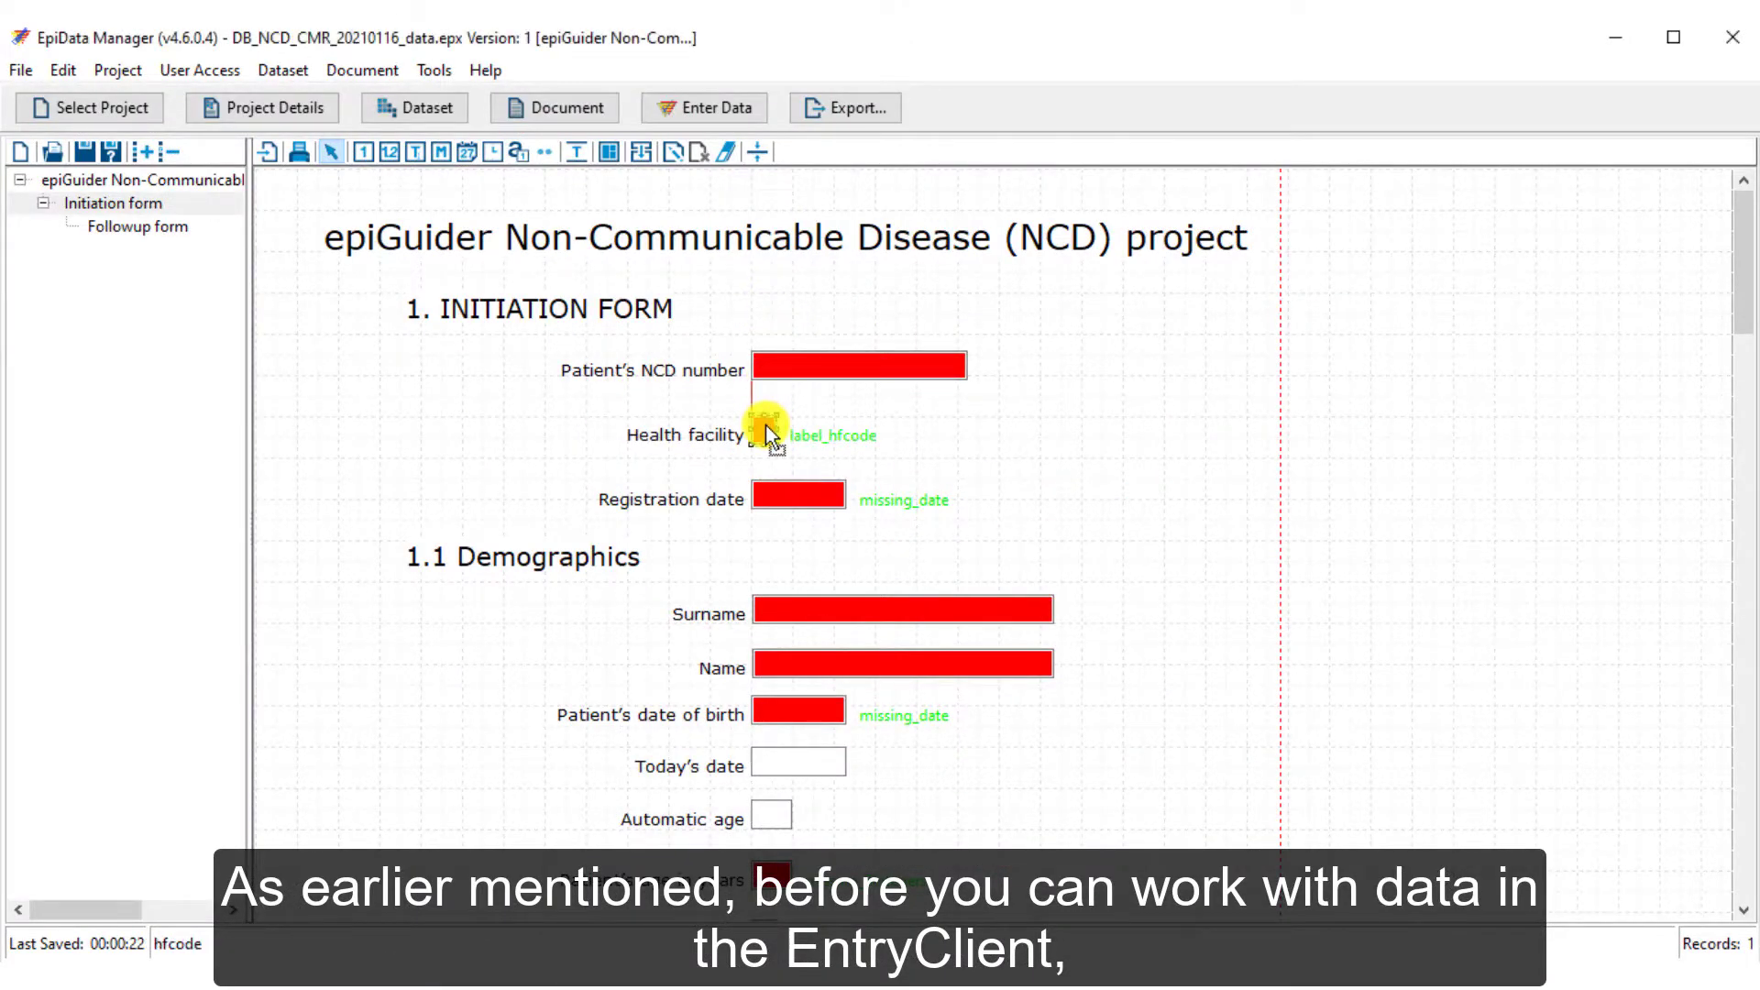
pyautogui.doubleClick(765, 428)
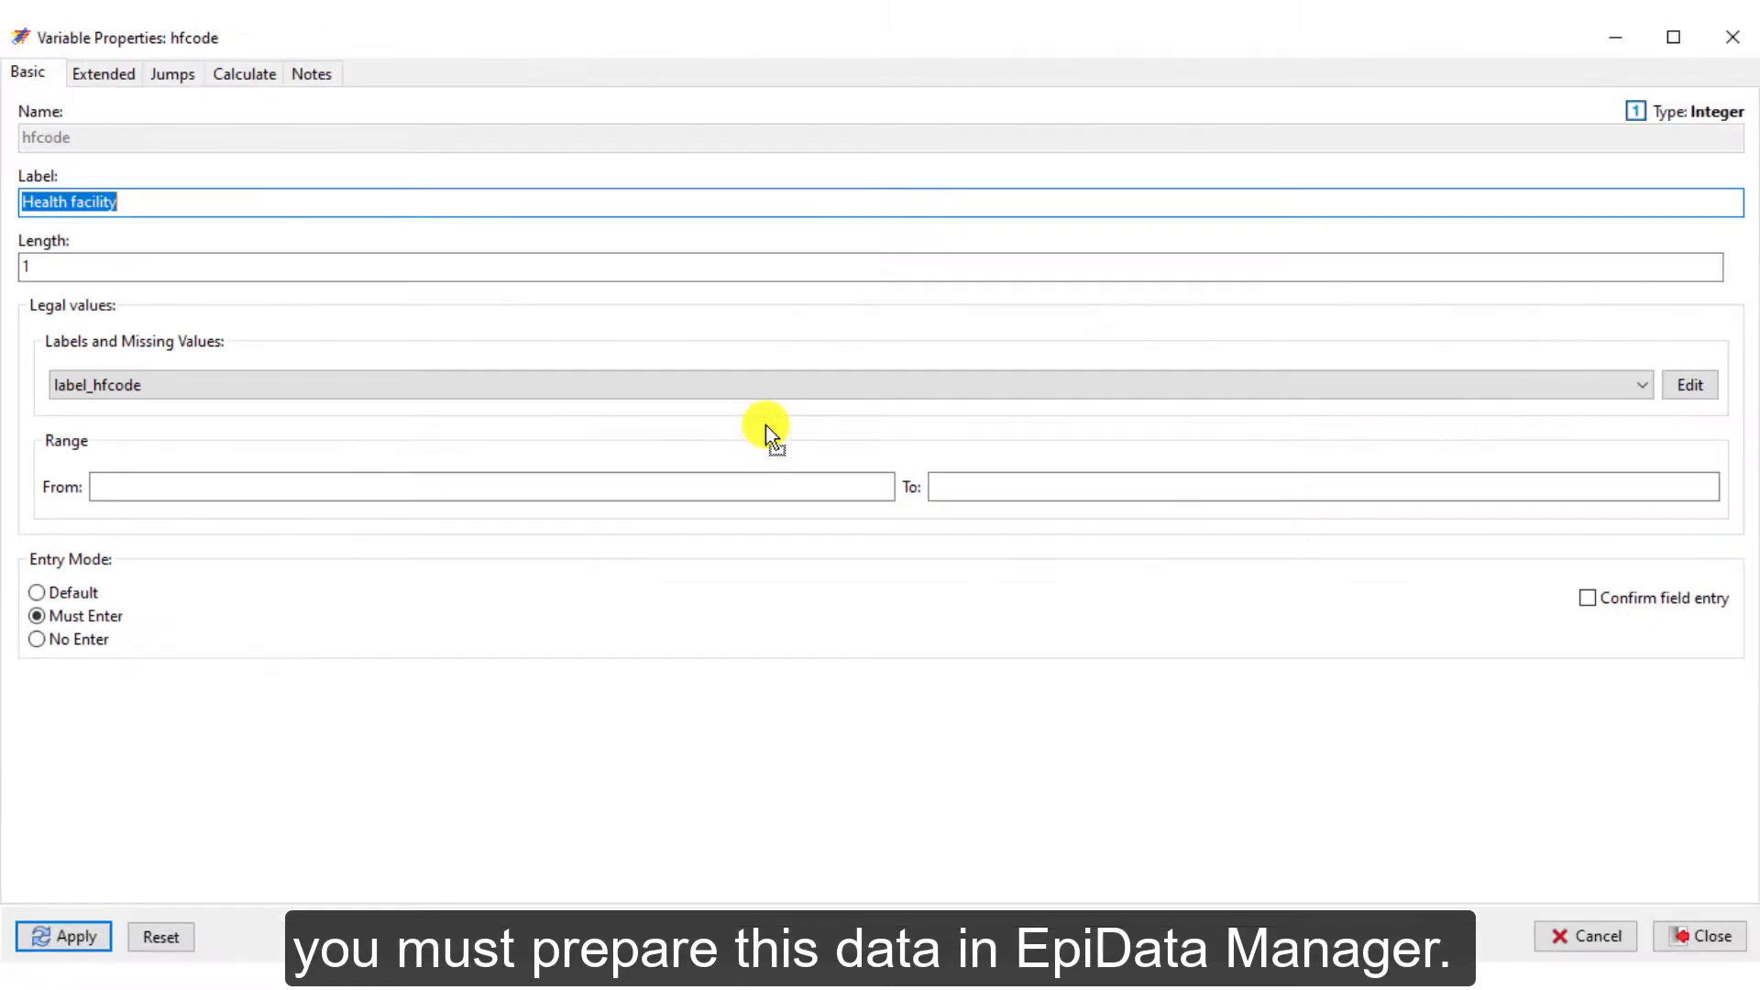
pyautogui.click(140, 203)
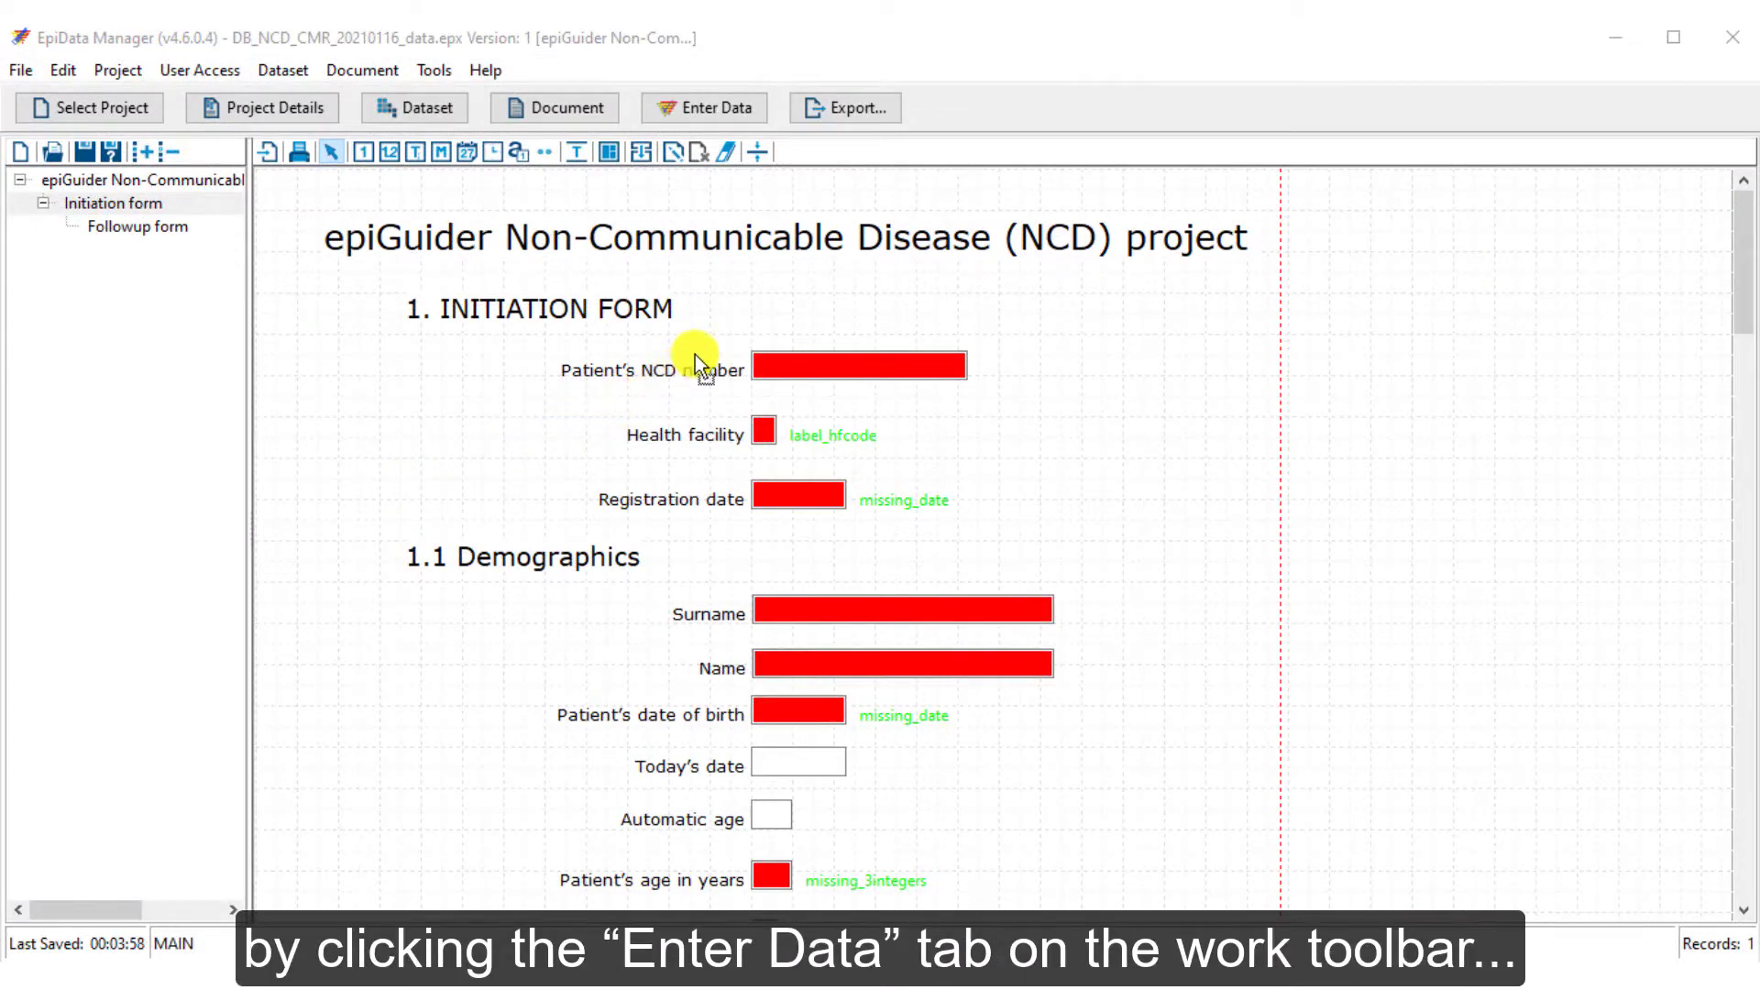
# Send the project to data entry, confirm the switch, and launch EpiData Entry Client from the desktop
pyautogui.click(704, 109)
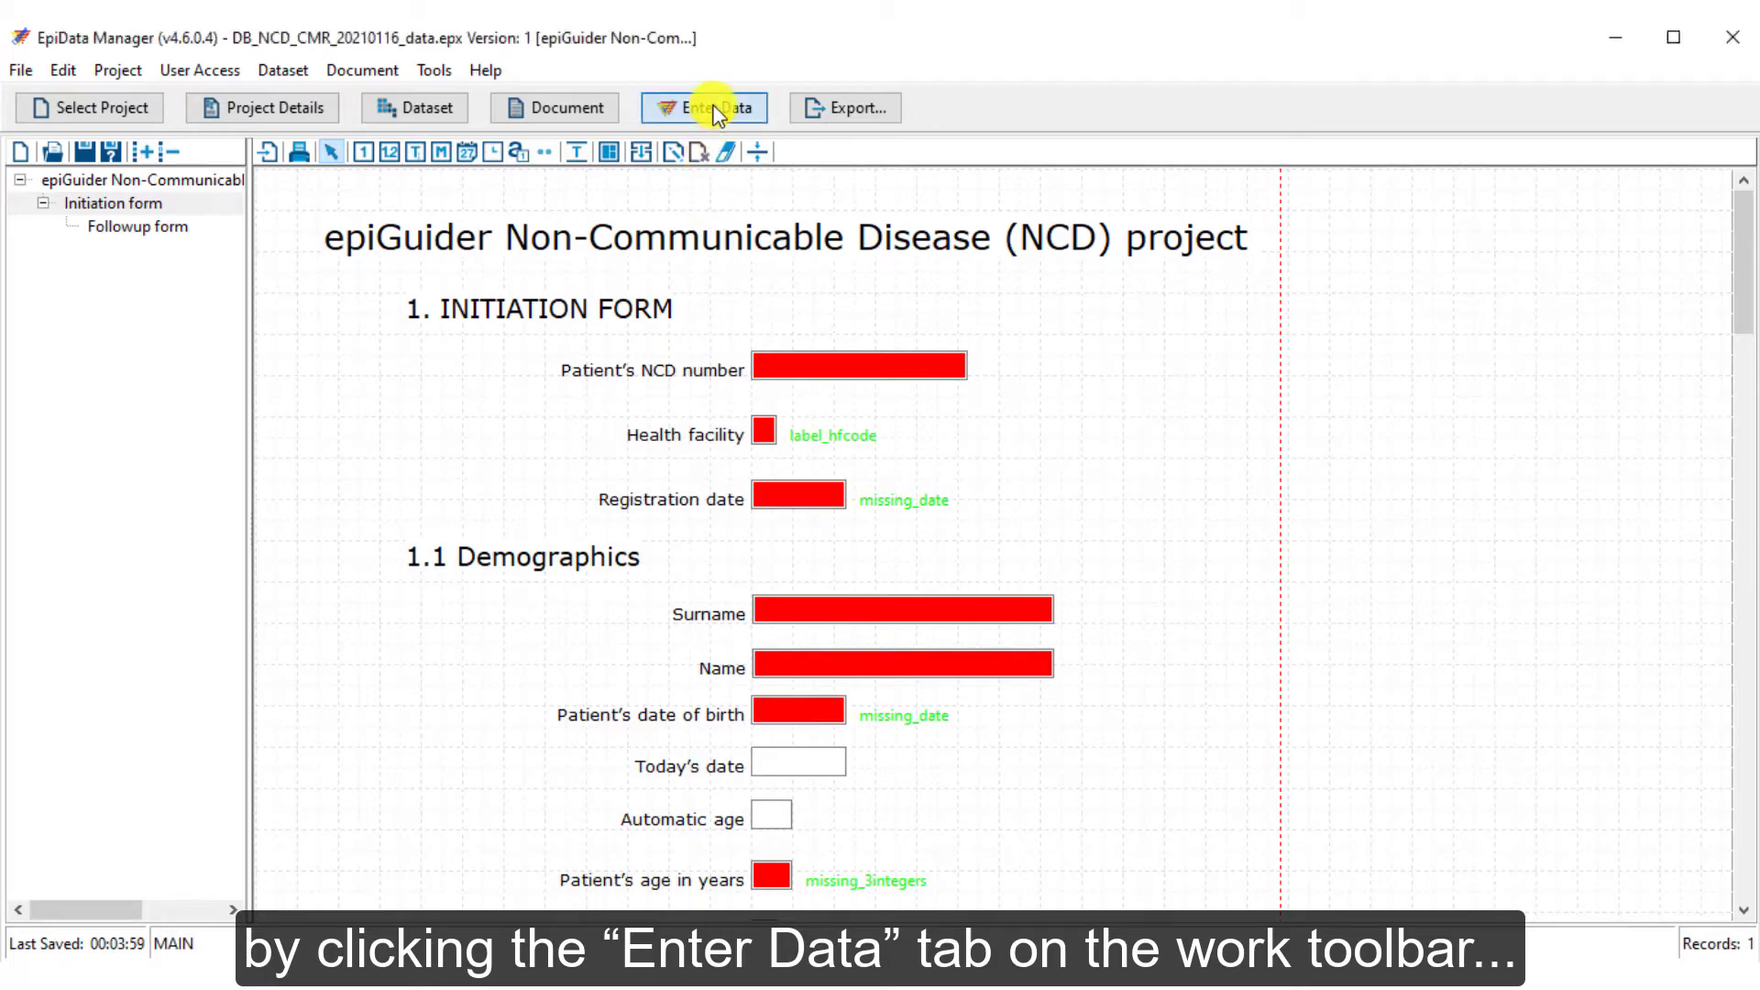
pyautogui.click(837, 515)
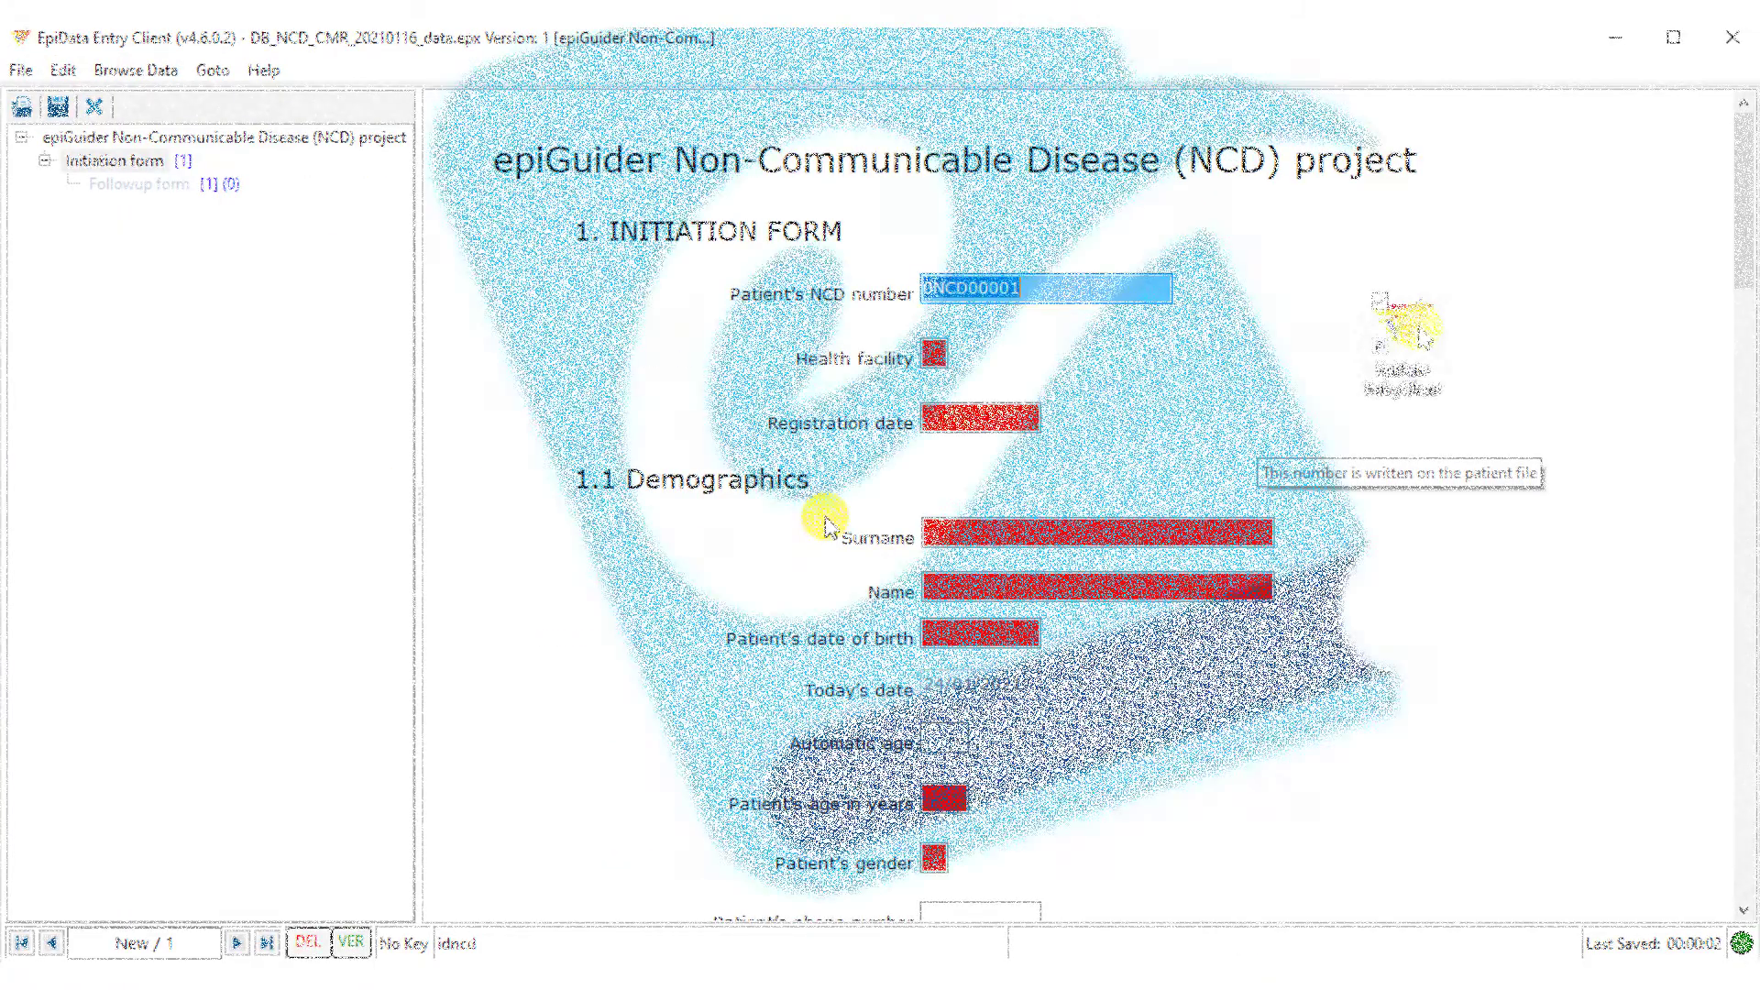
pyautogui.doubleClick(1404, 329)
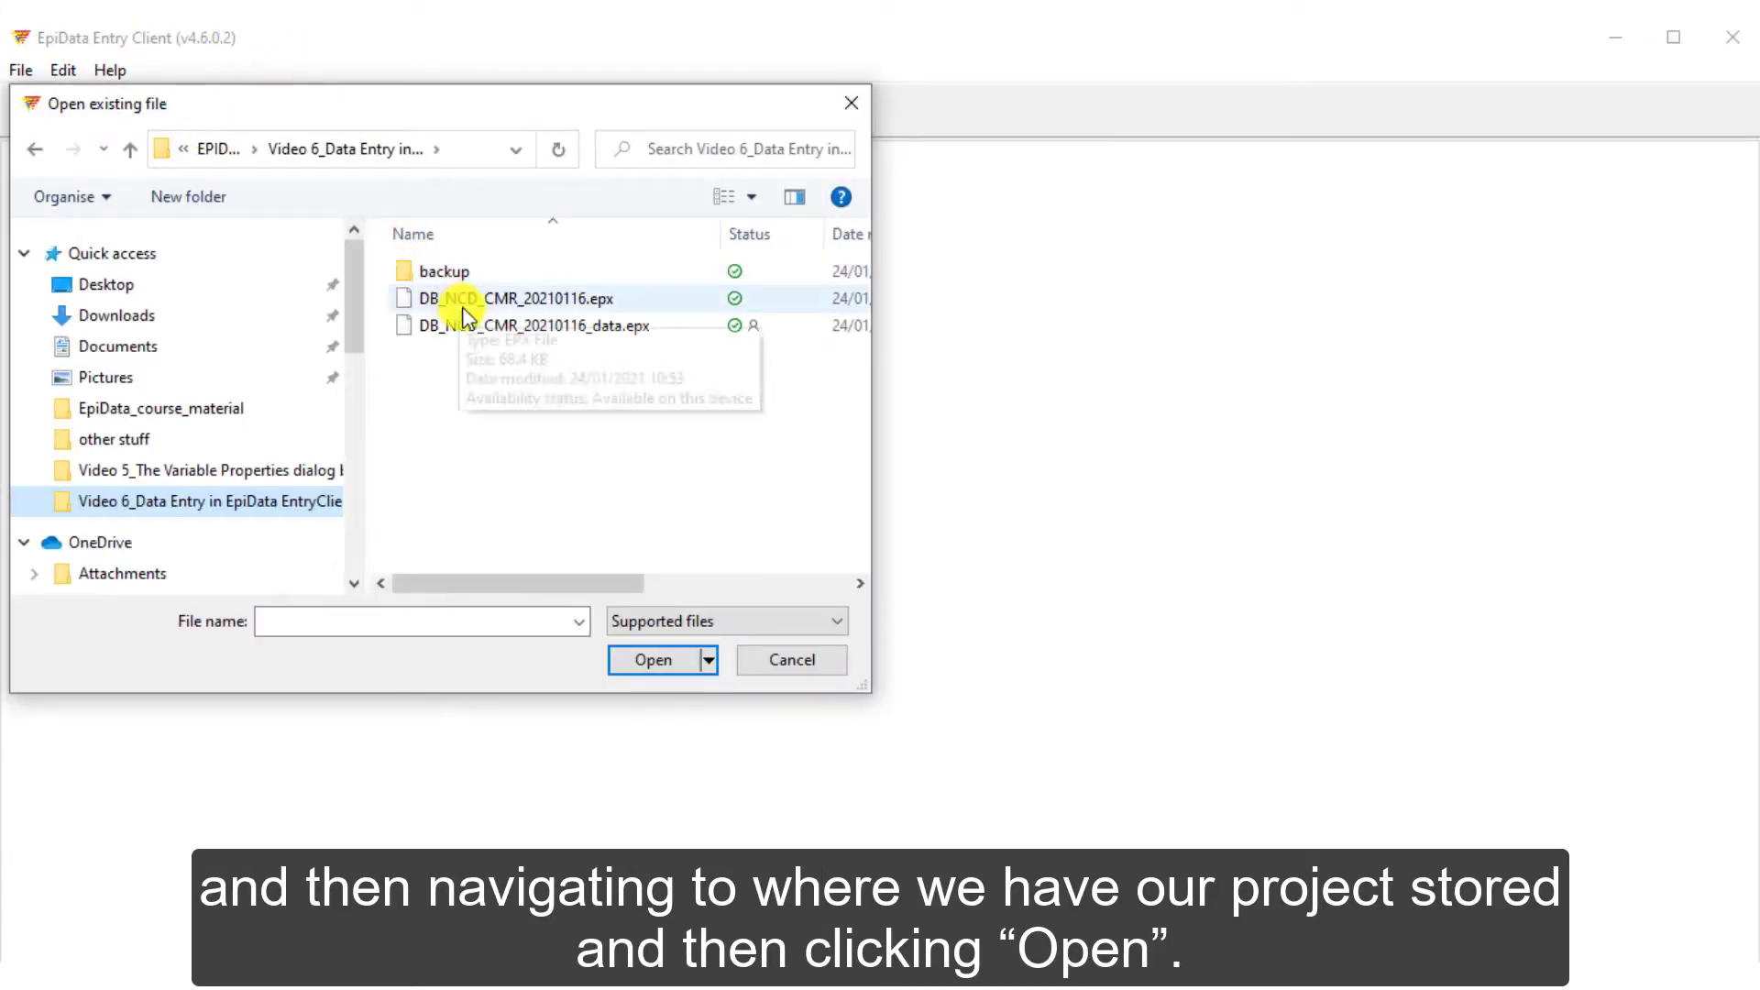
# Open the project file DB_NCD_CMR_20210116_data.epx
pyautogui.click(477, 332)
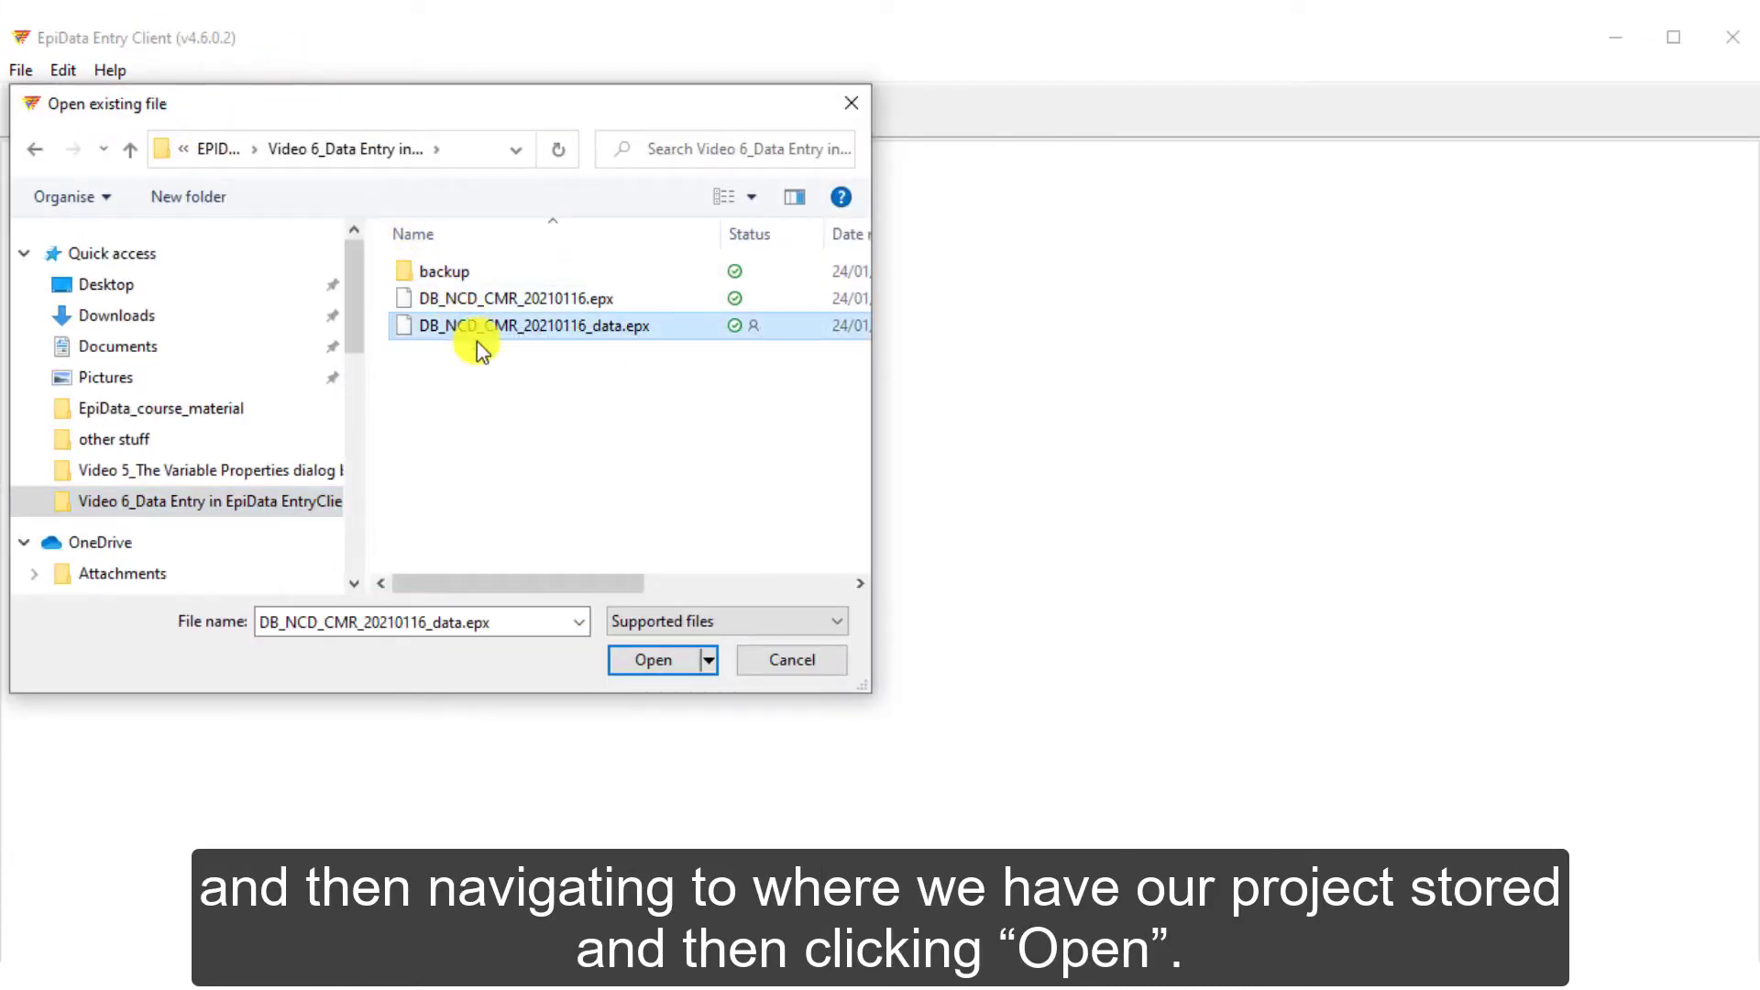
pyautogui.click(670, 662)
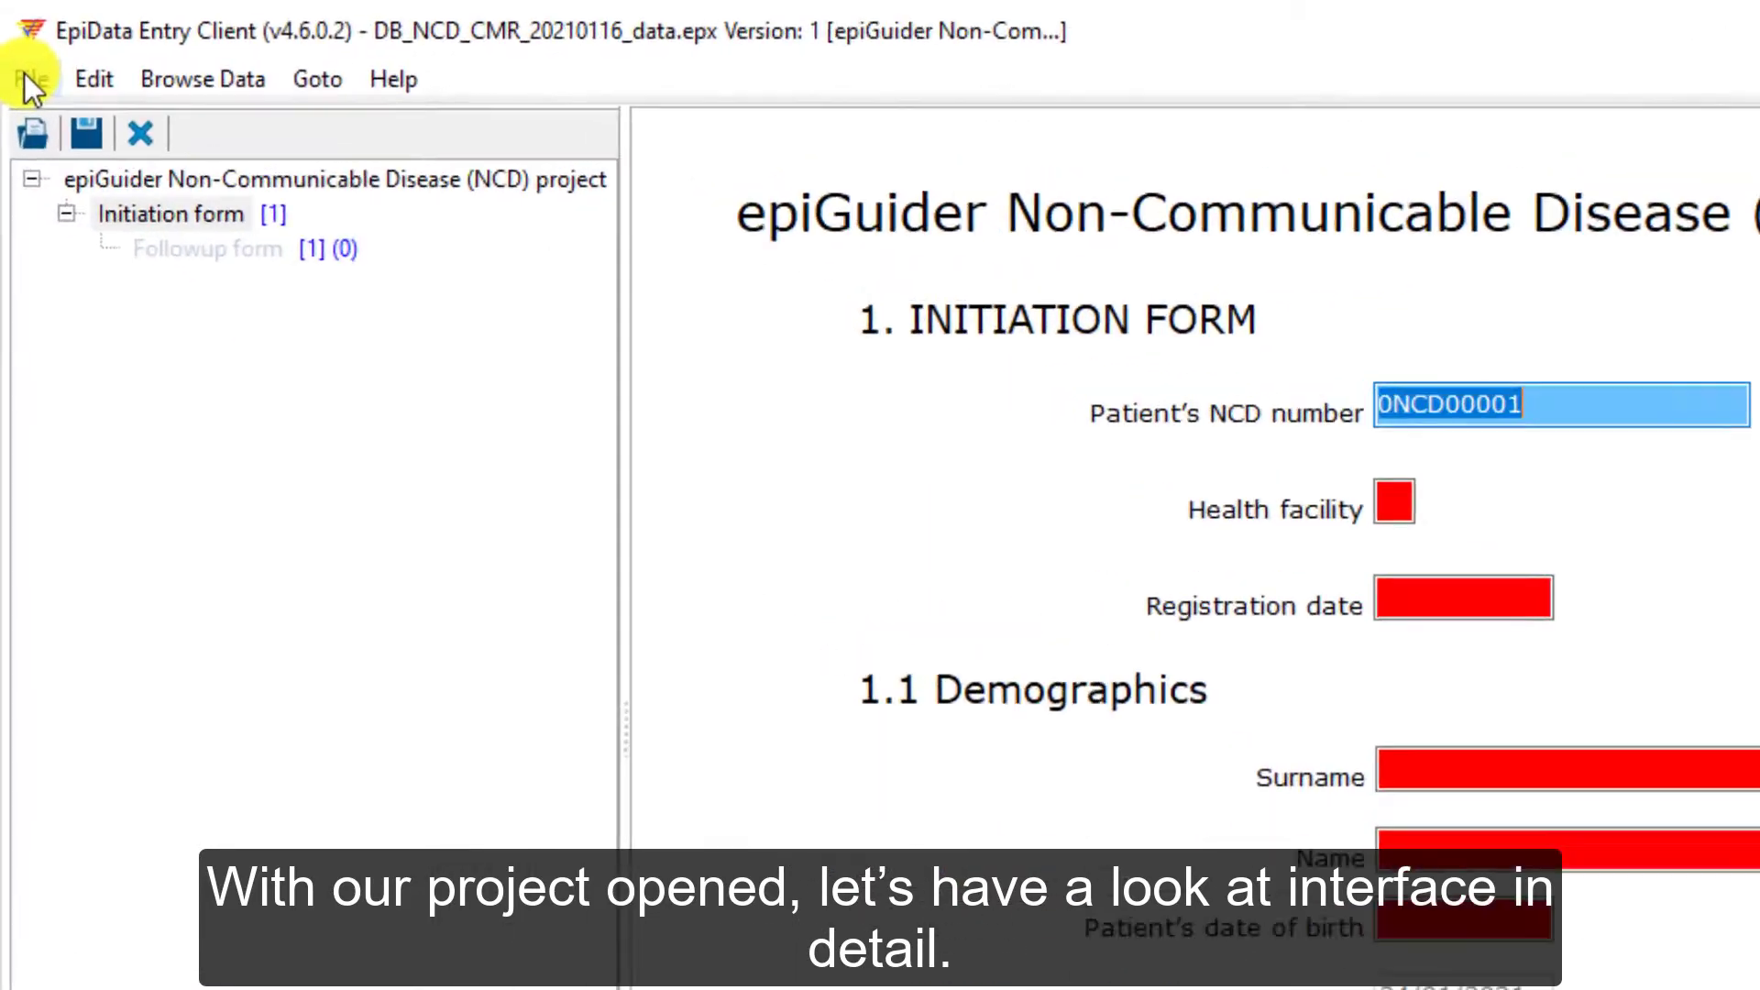
pyautogui.click(32, 79)
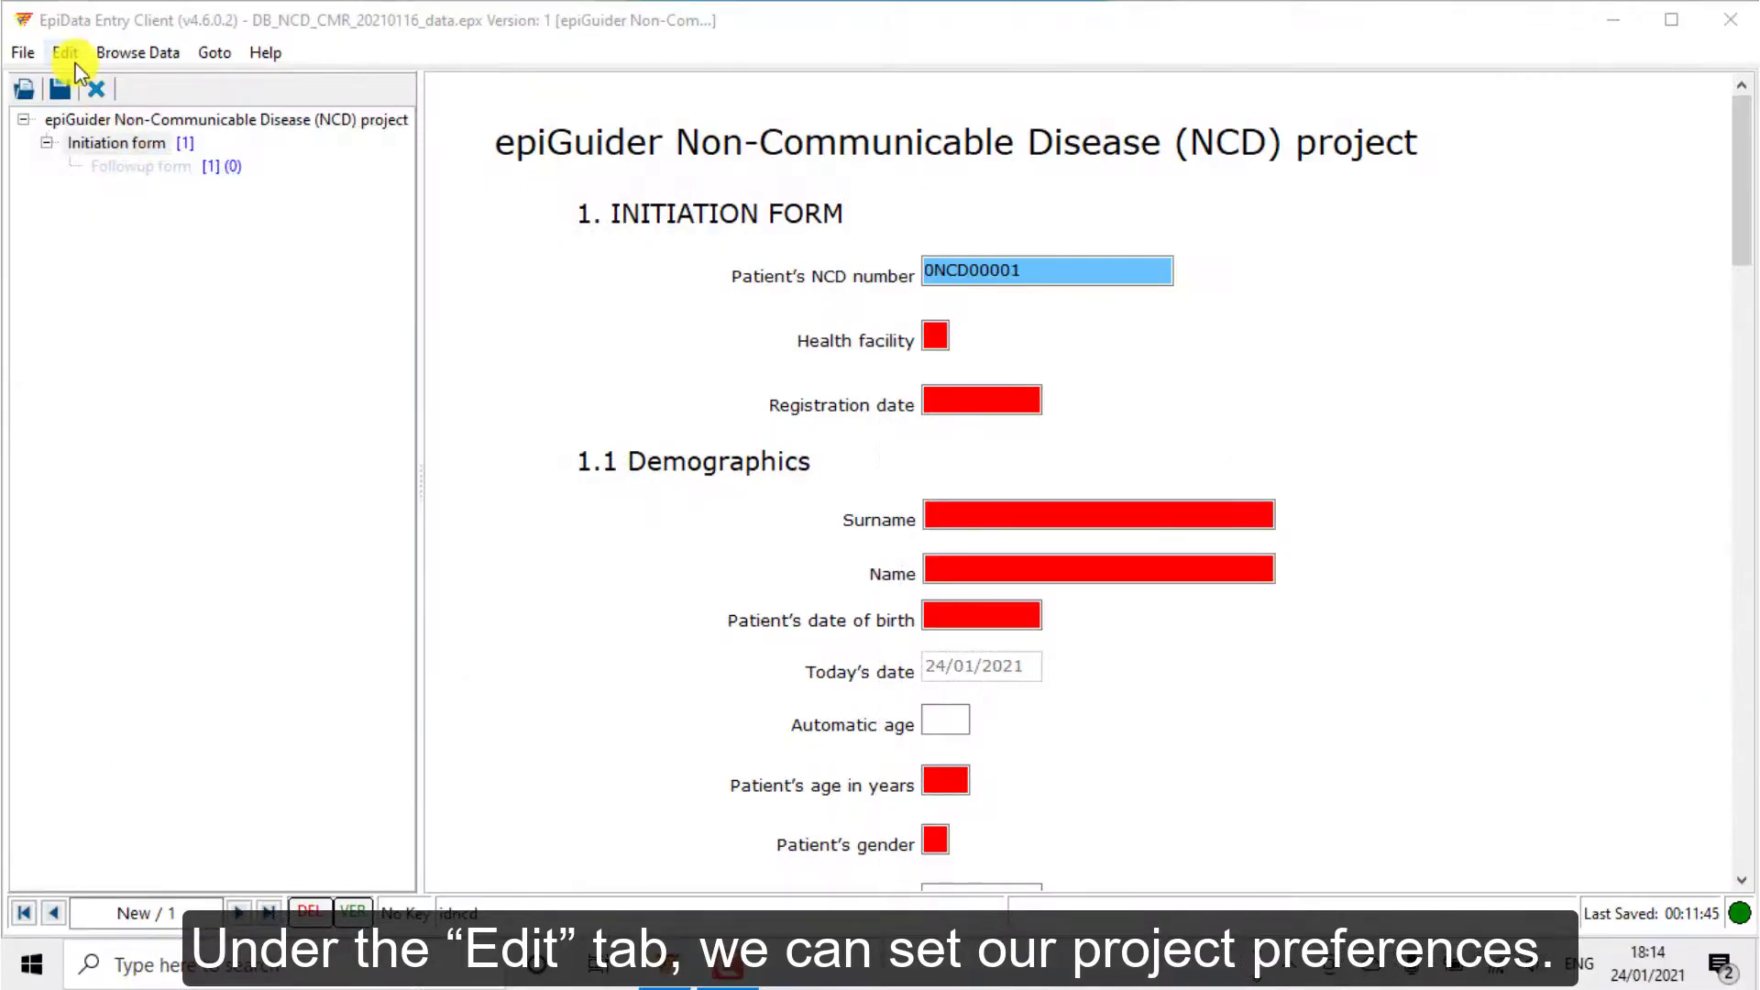
pyautogui.click(66, 52)
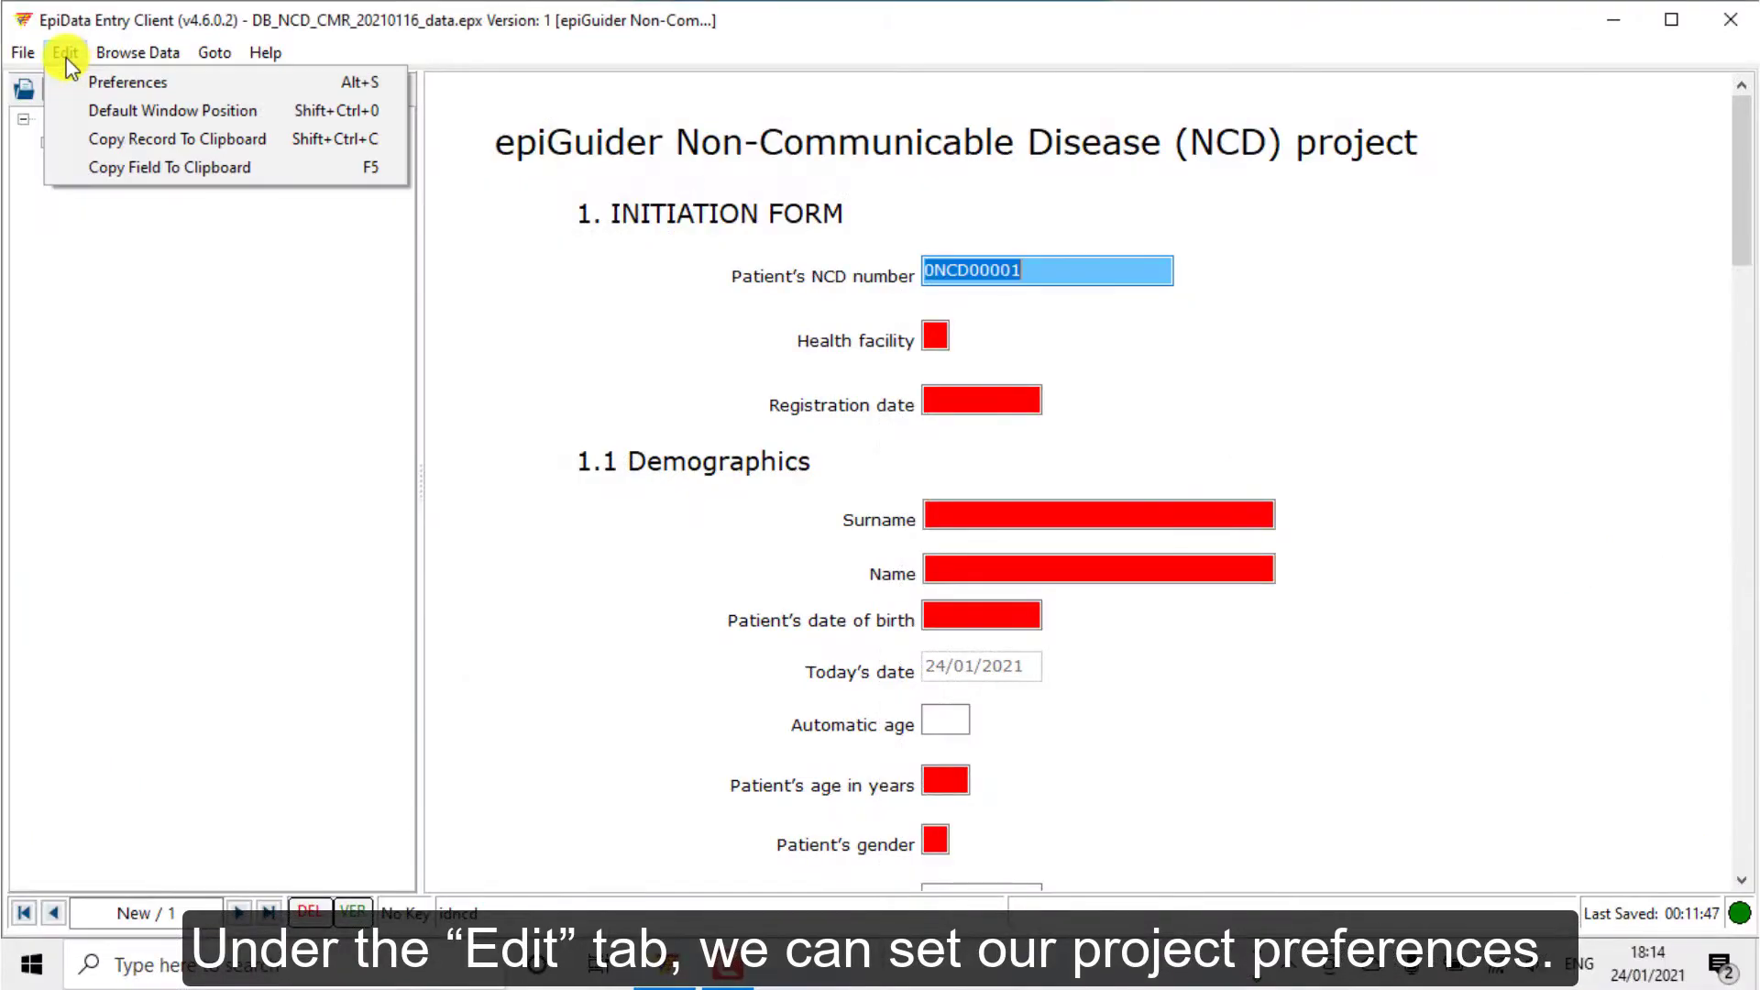
pyautogui.click(99, 80)
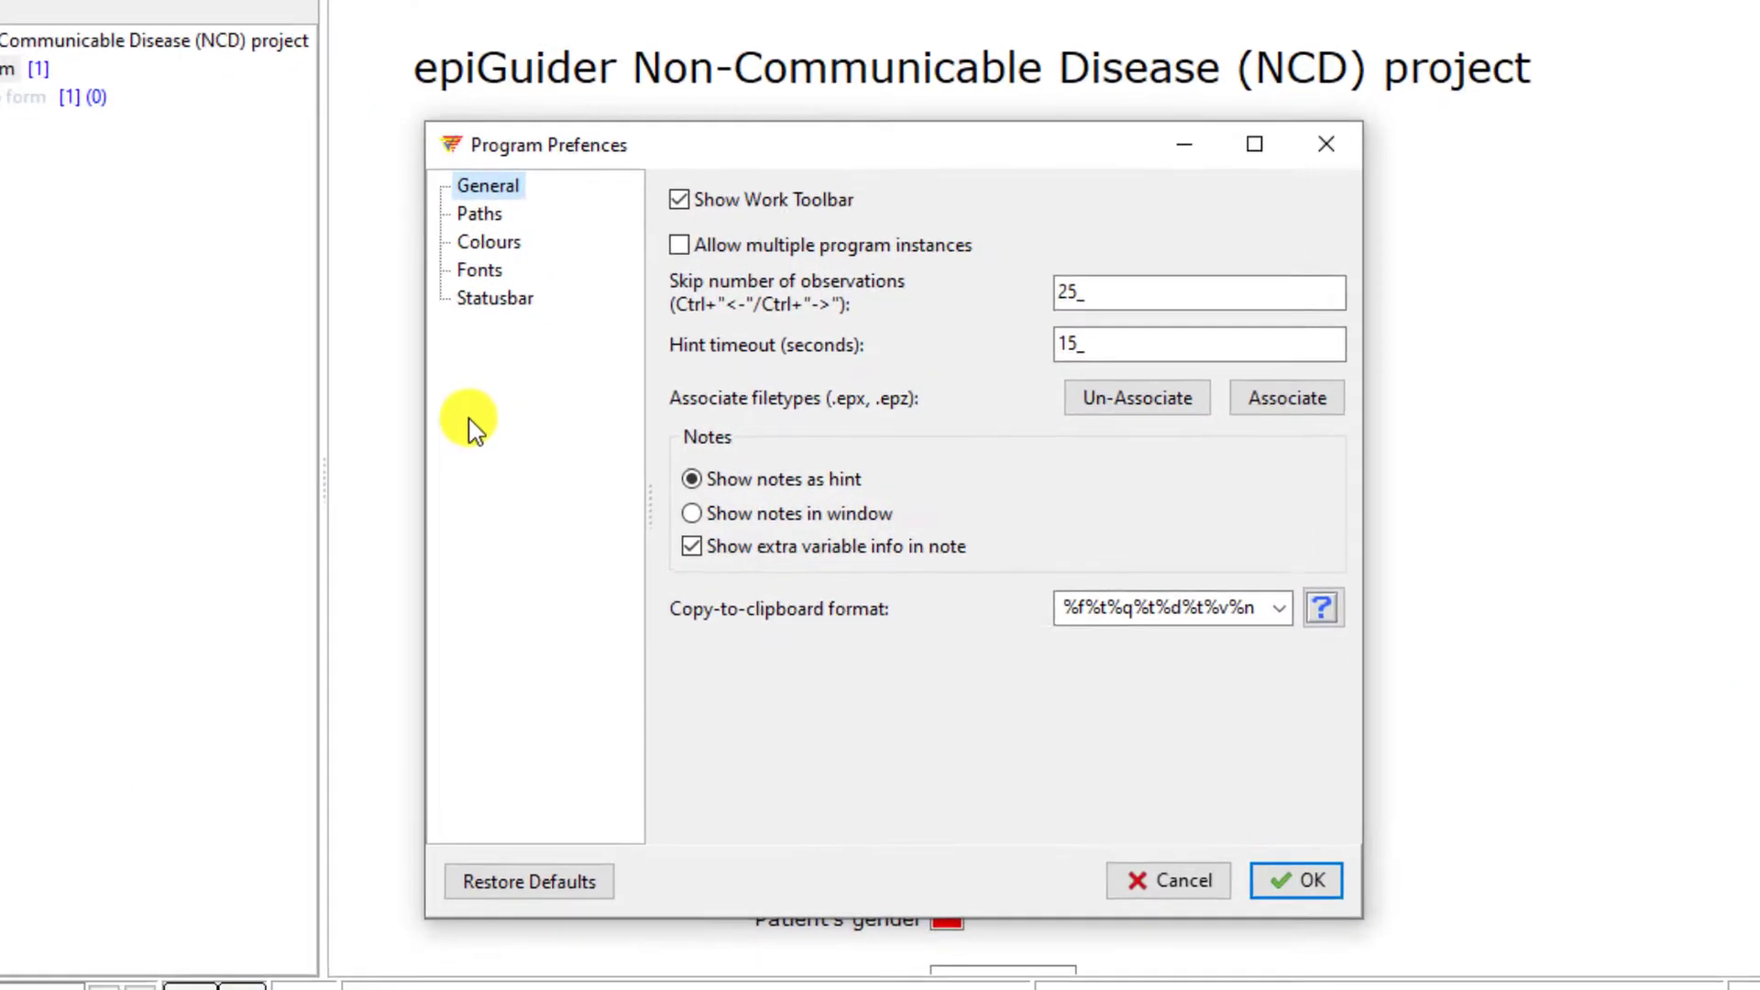
pyautogui.click(417, 167)
pyautogui.click(414, 199)
pyautogui.click(410, 229)
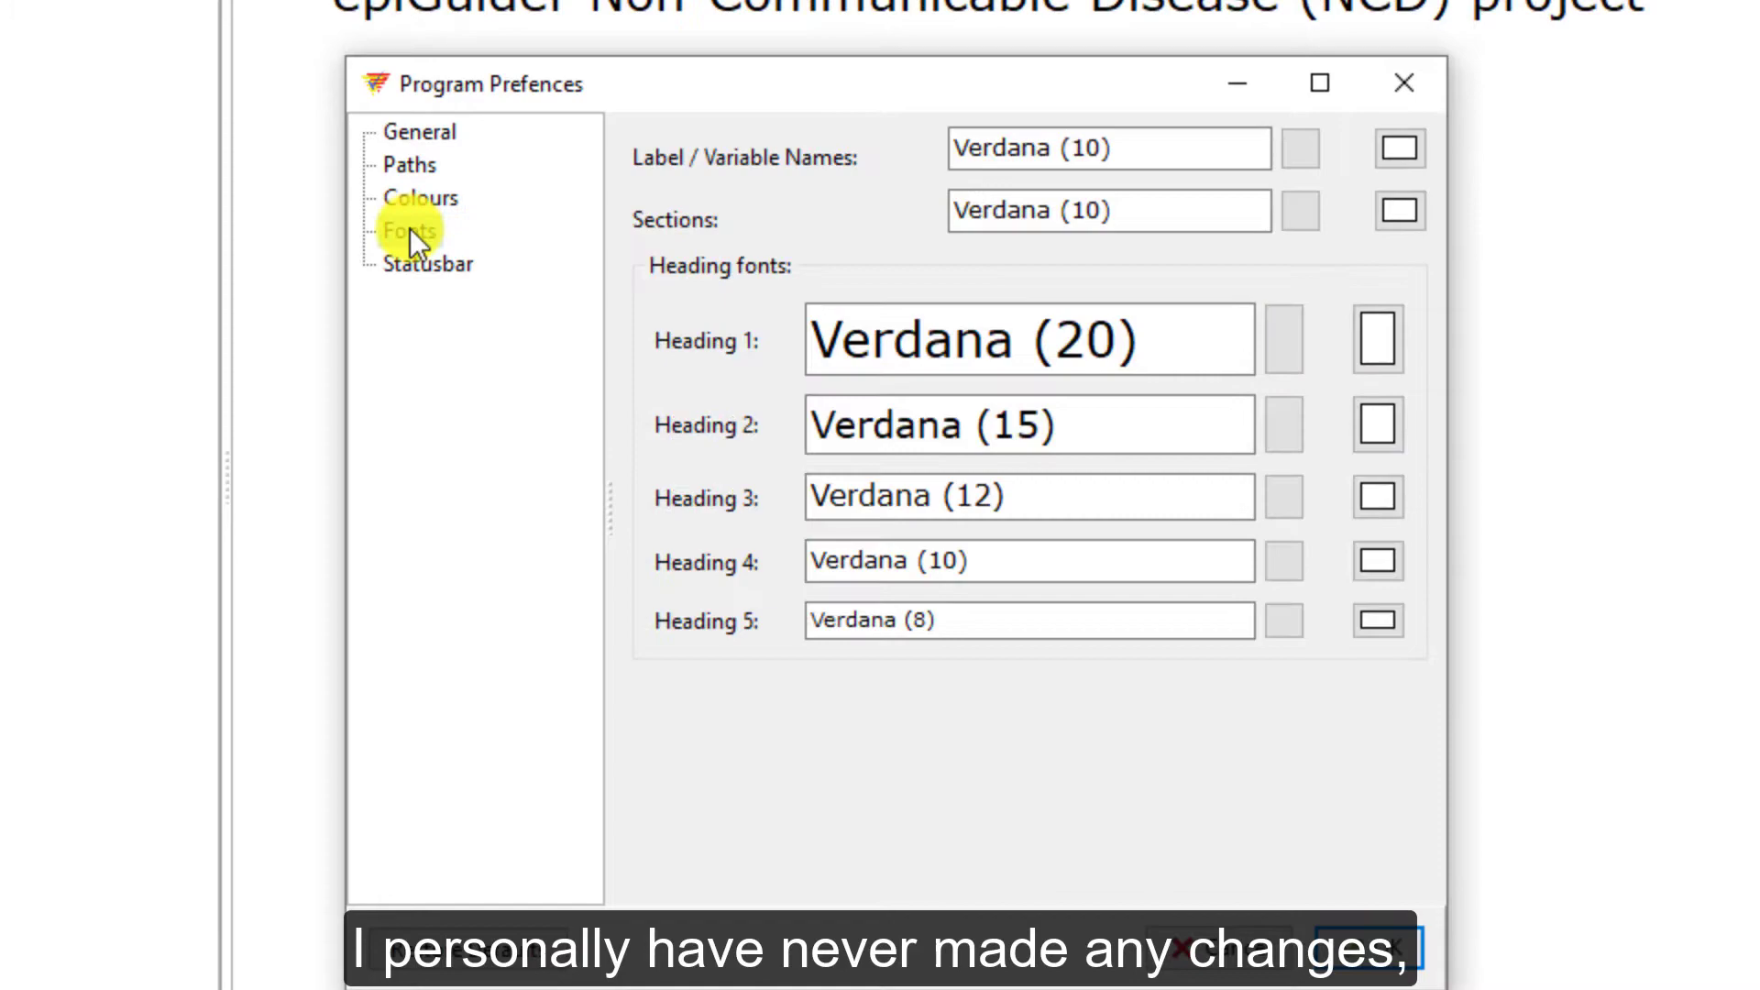
pyautogui.click(412, 264)
pyautogui.press('F10')
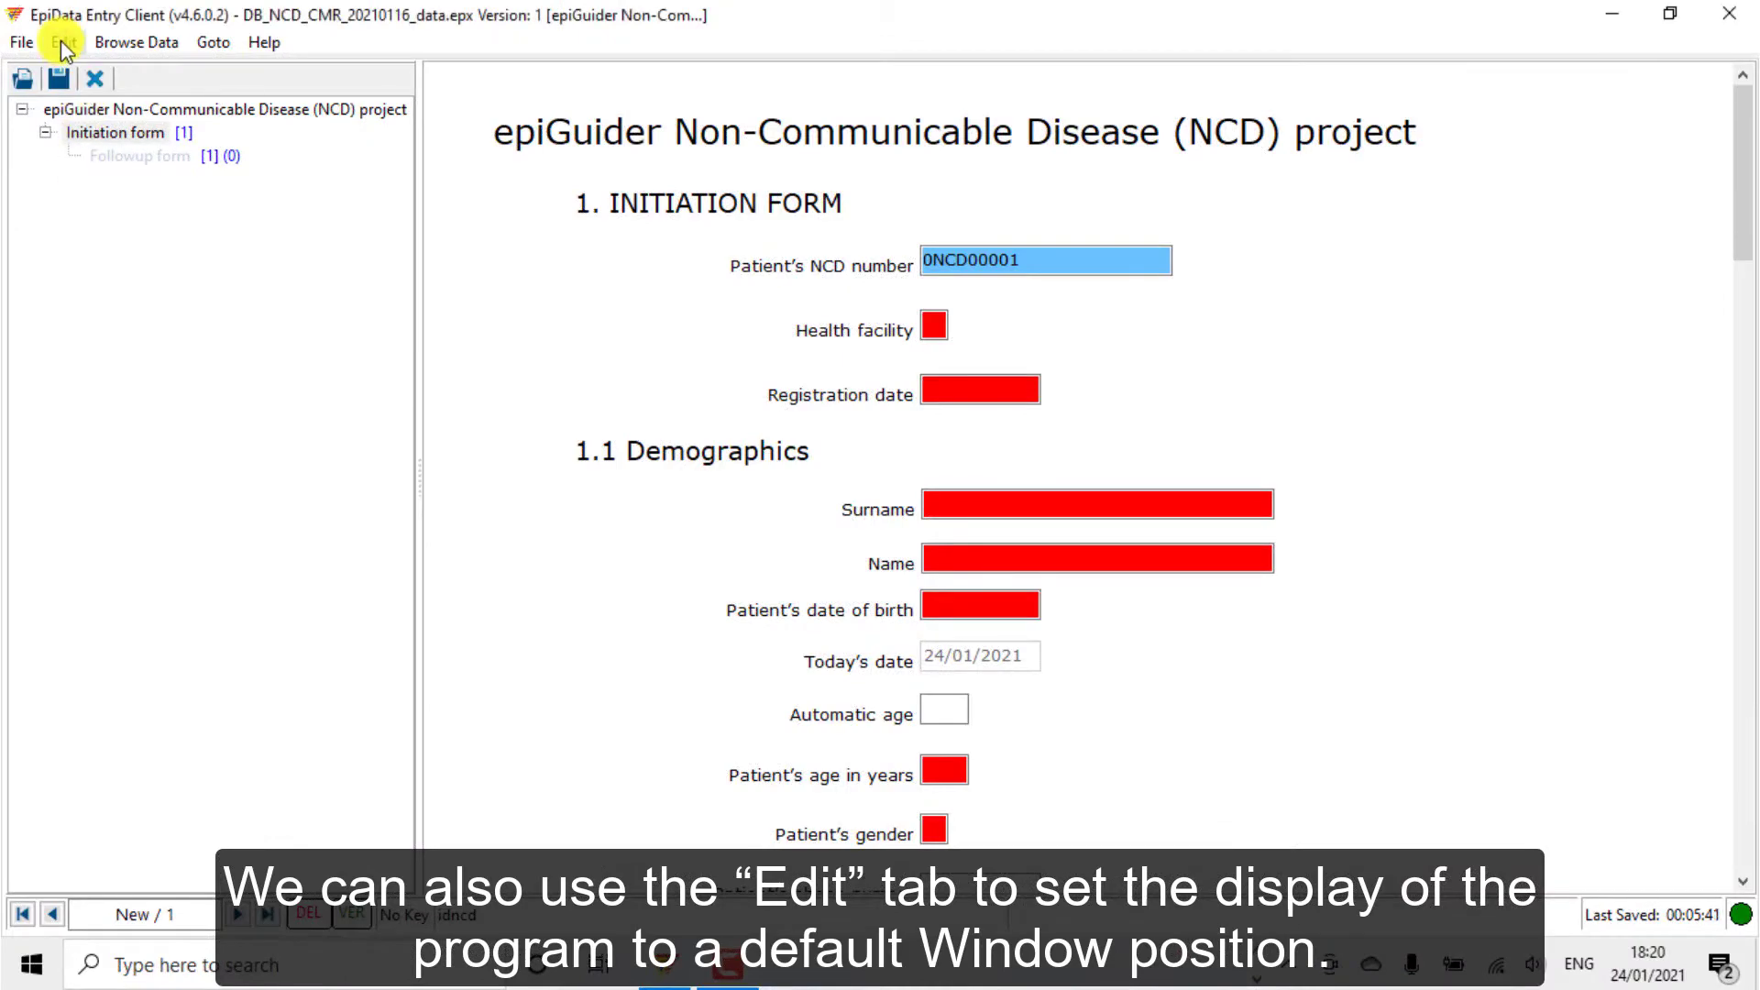
# From the Edit menu, restore the default window position and copy the current record to the clipboard
pyautogui.click(61, 42)
pyautogui.click(146, 104)
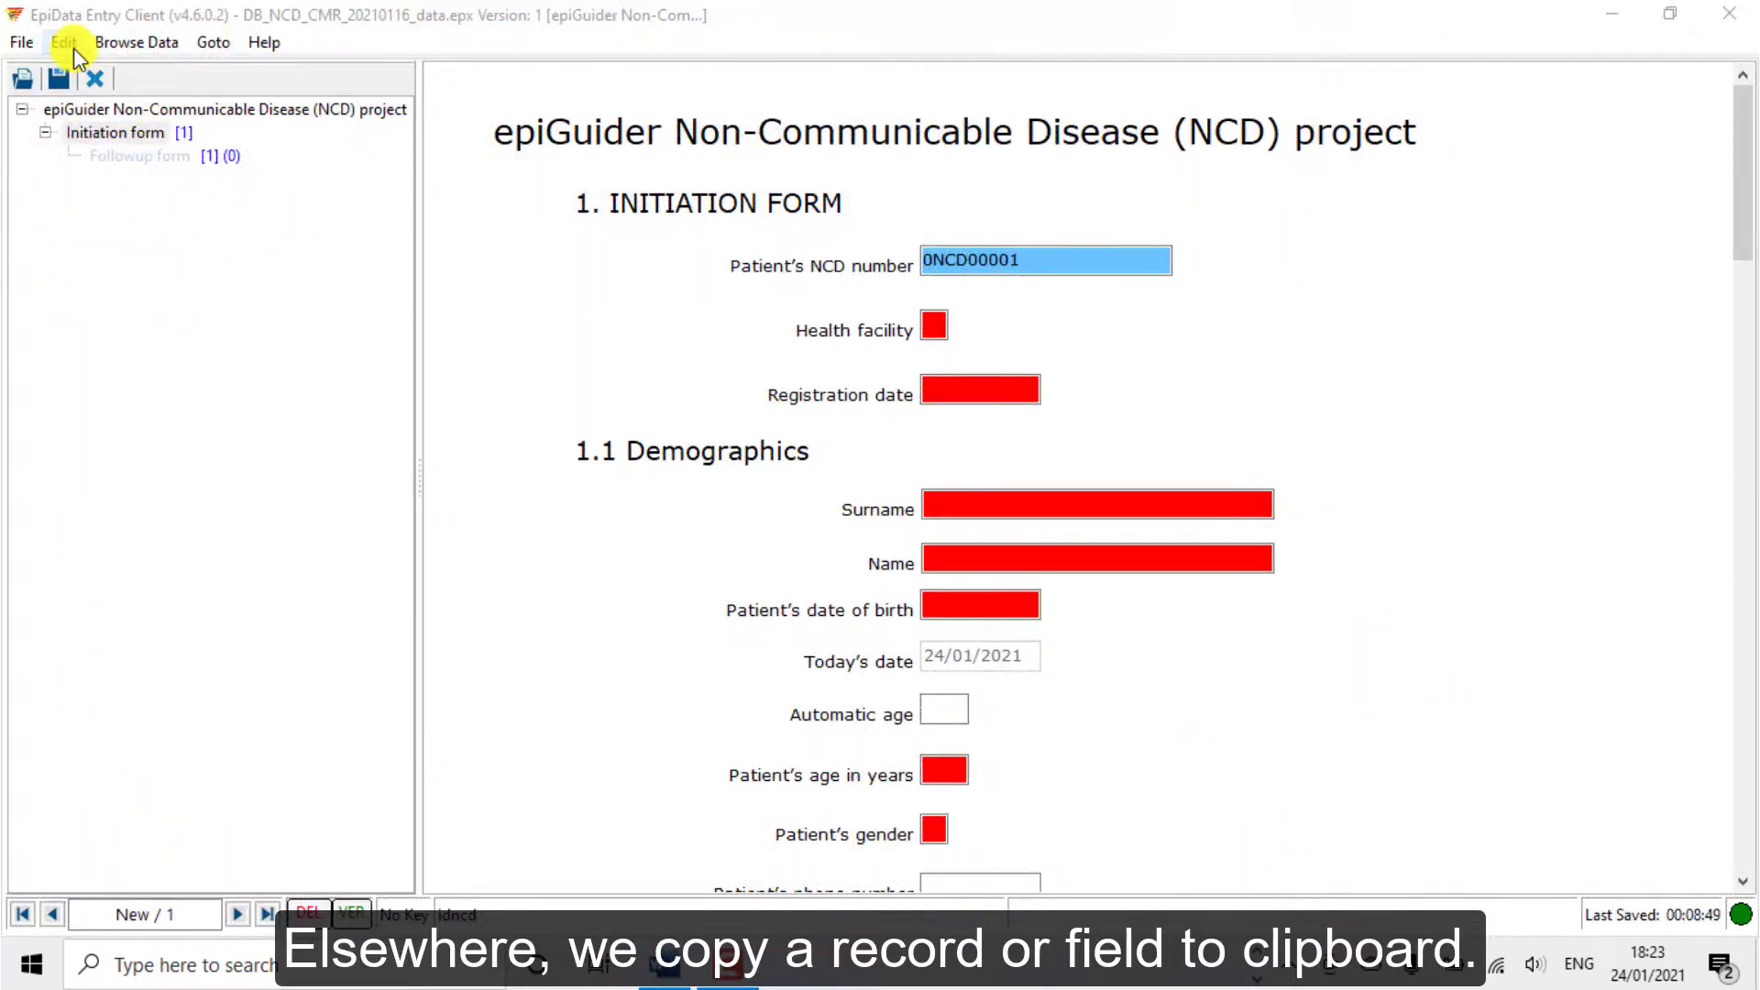
pyautogui.click(66, 44)
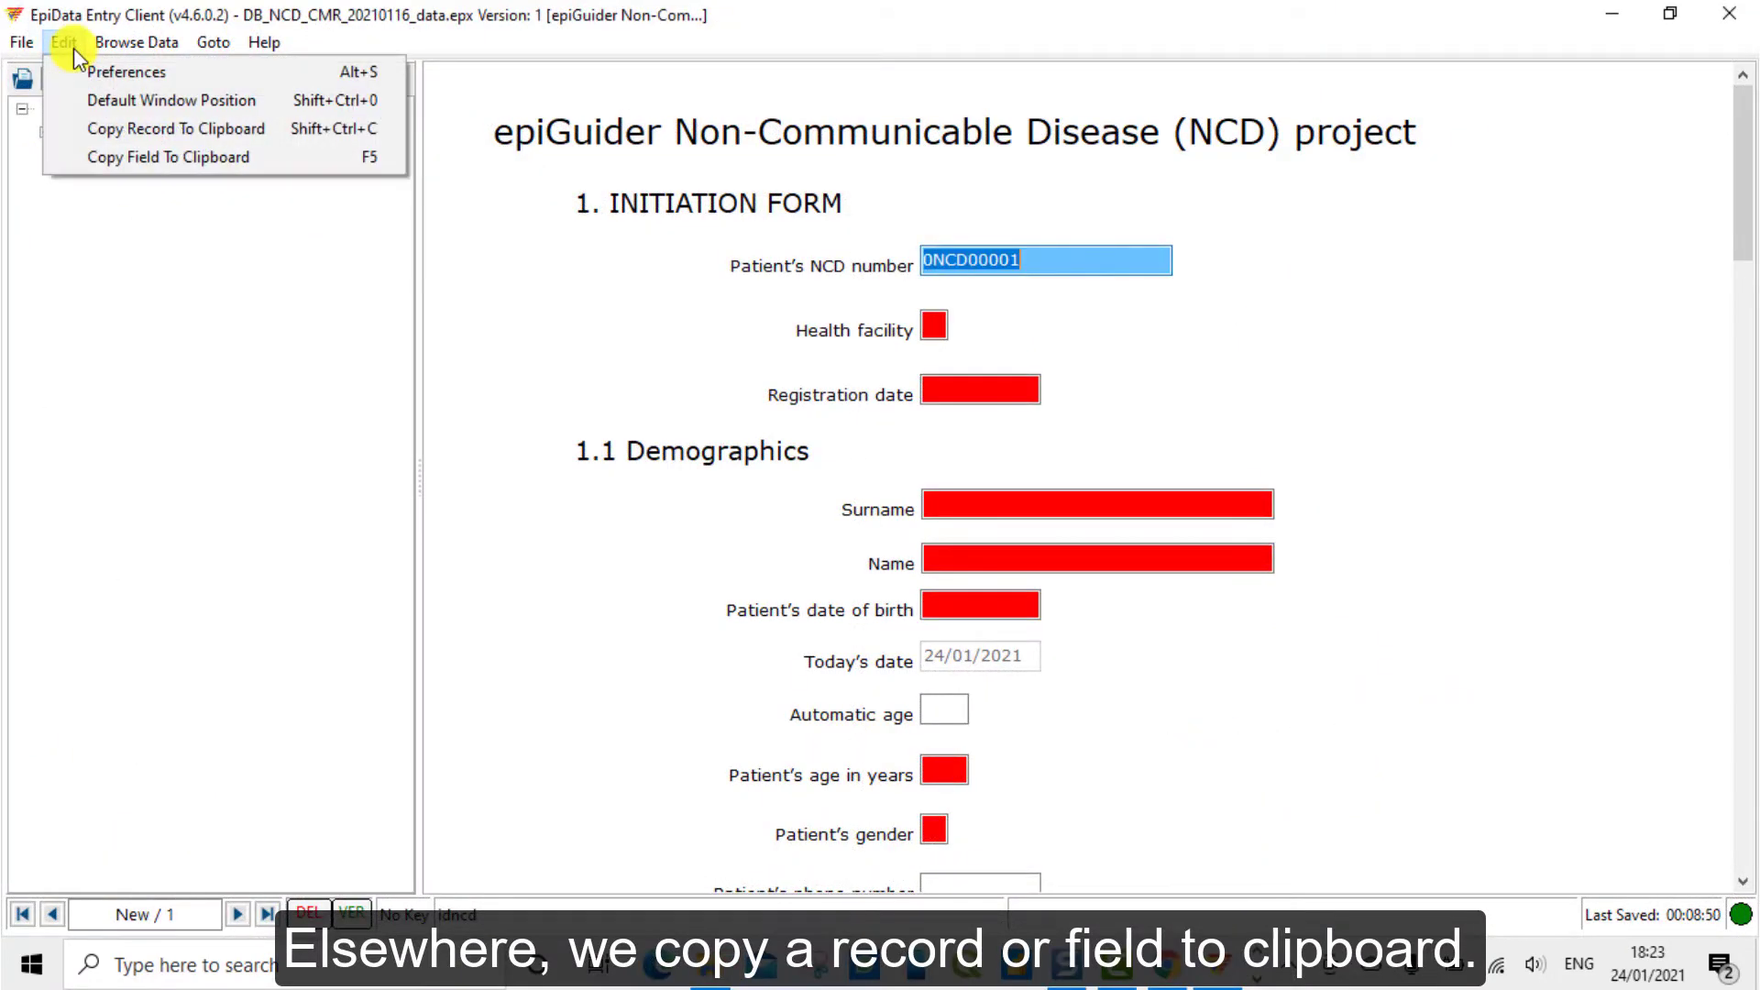
pyautogui.click(173, 130)
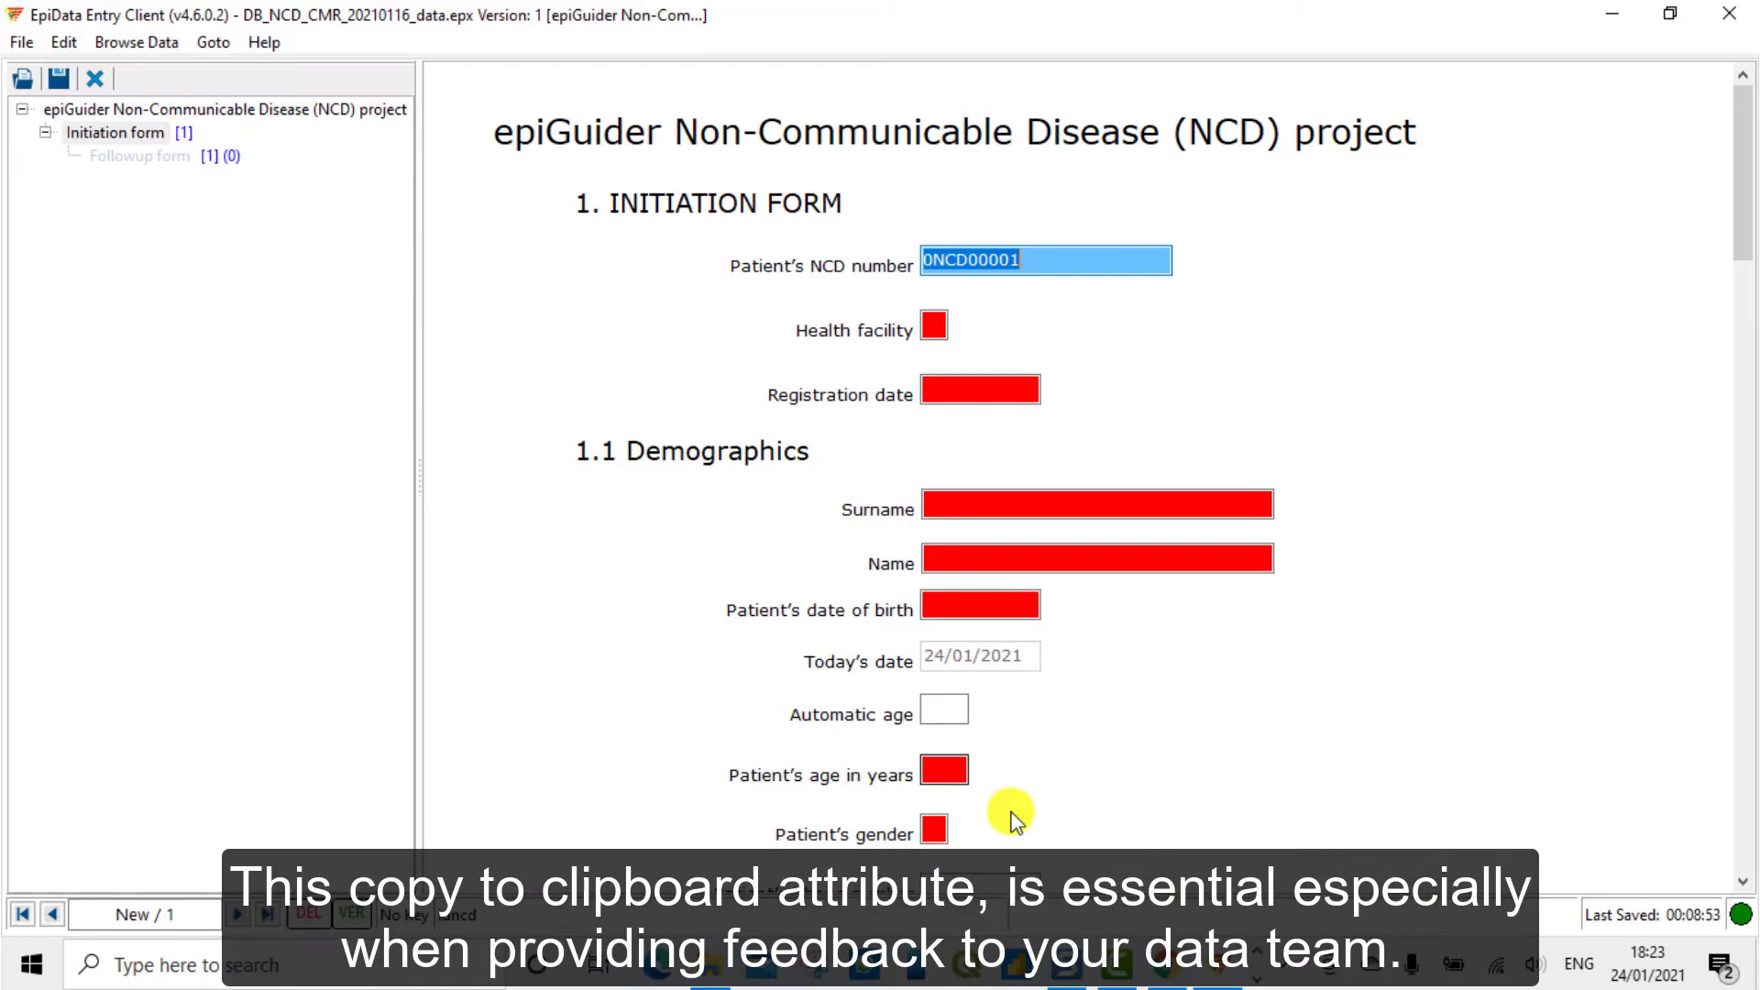
# Switch to the Word document and paste the copied record onto the blank page
pyautogui.click(660, 977)
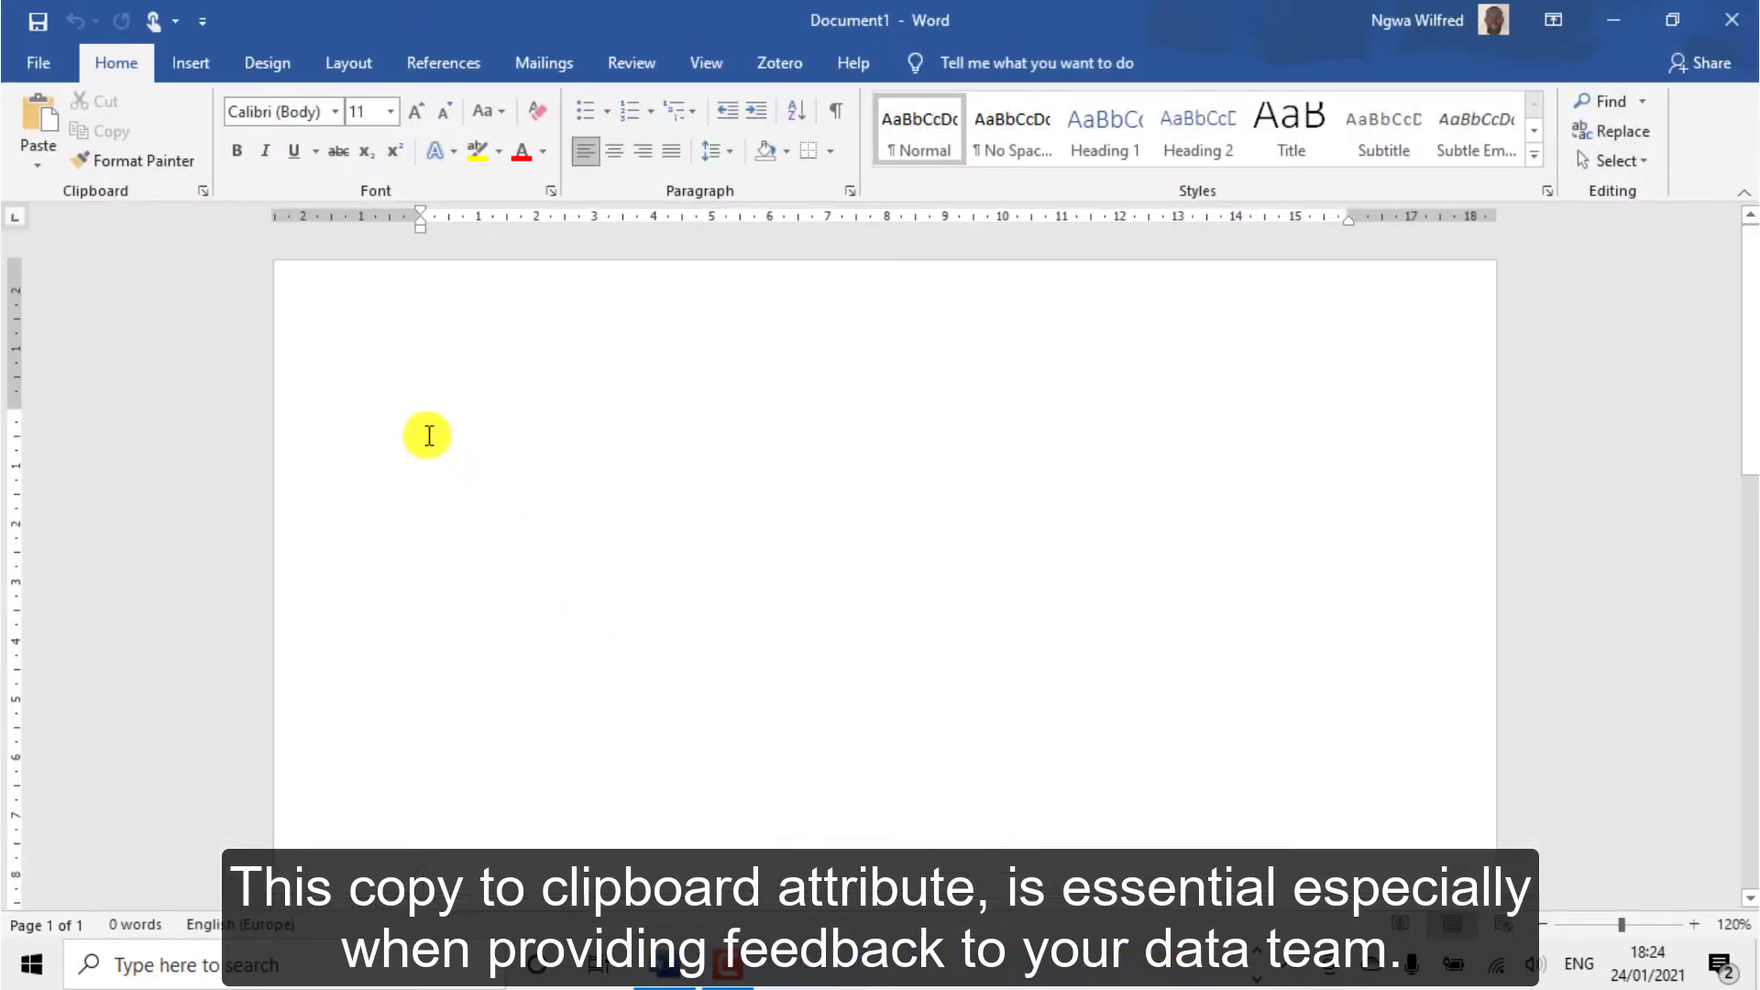
pyautogui.rightClick(426, 434)
pyautogui.click(481, 559)
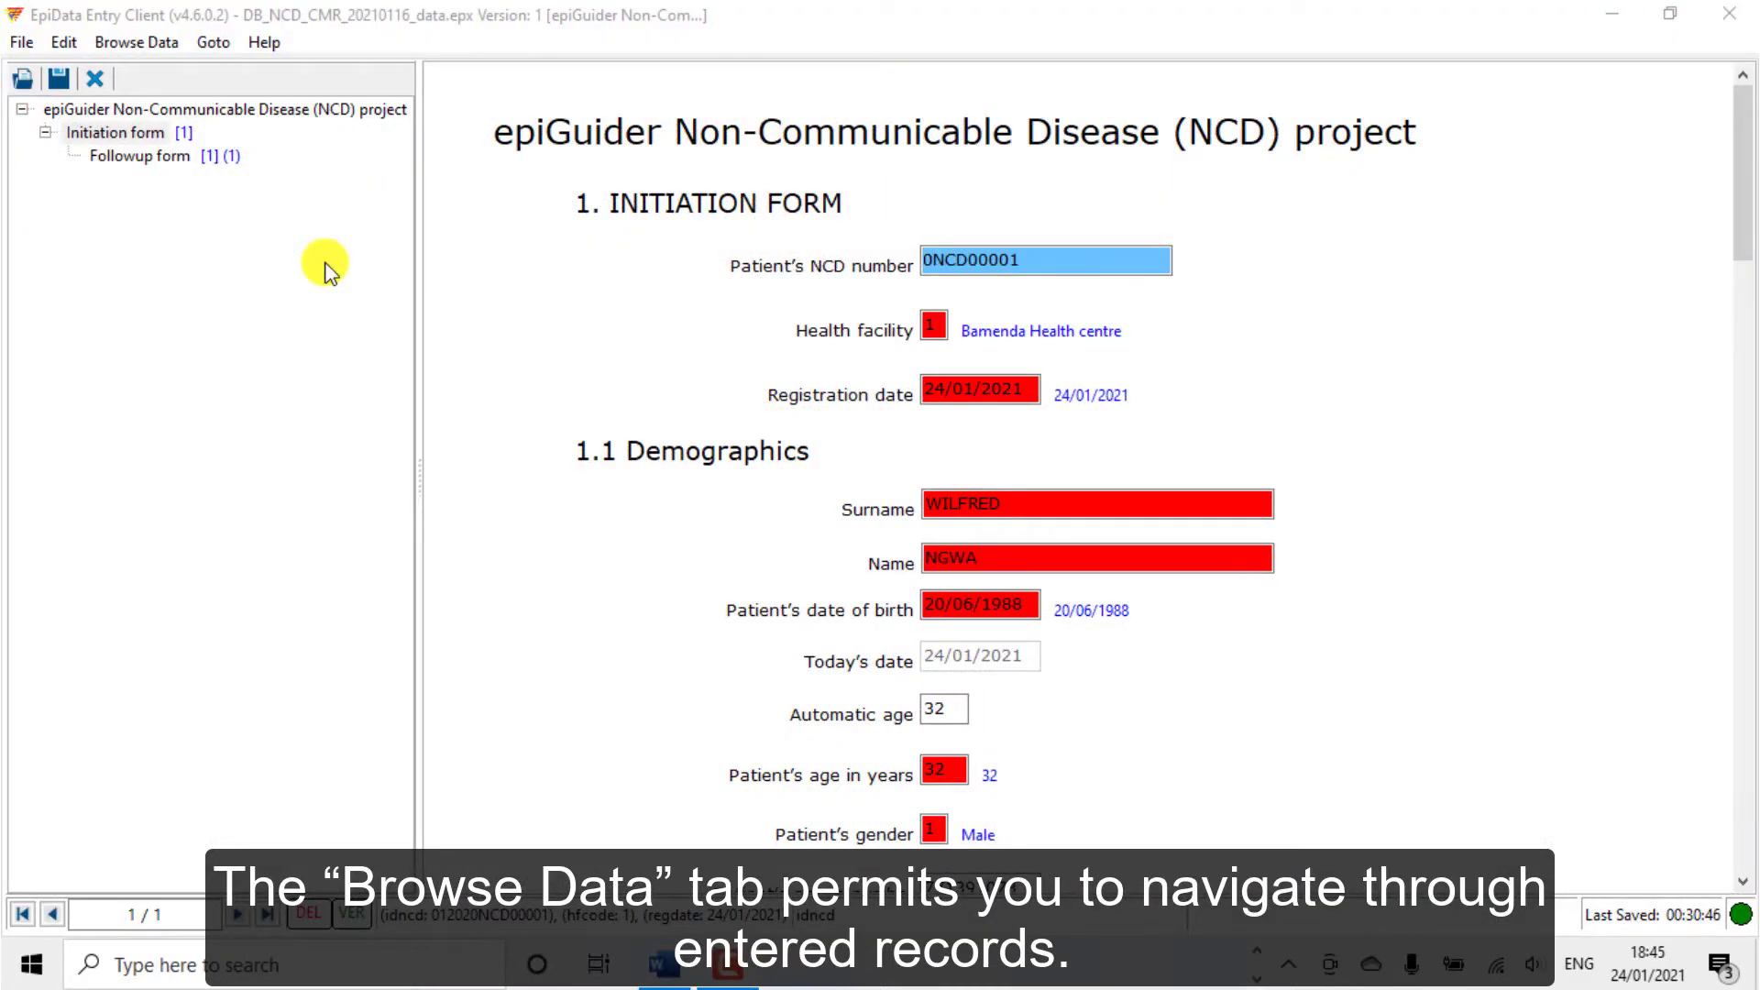
# Search the records by patient NCD number, then across all variables
pyautogui.click(138, 43)
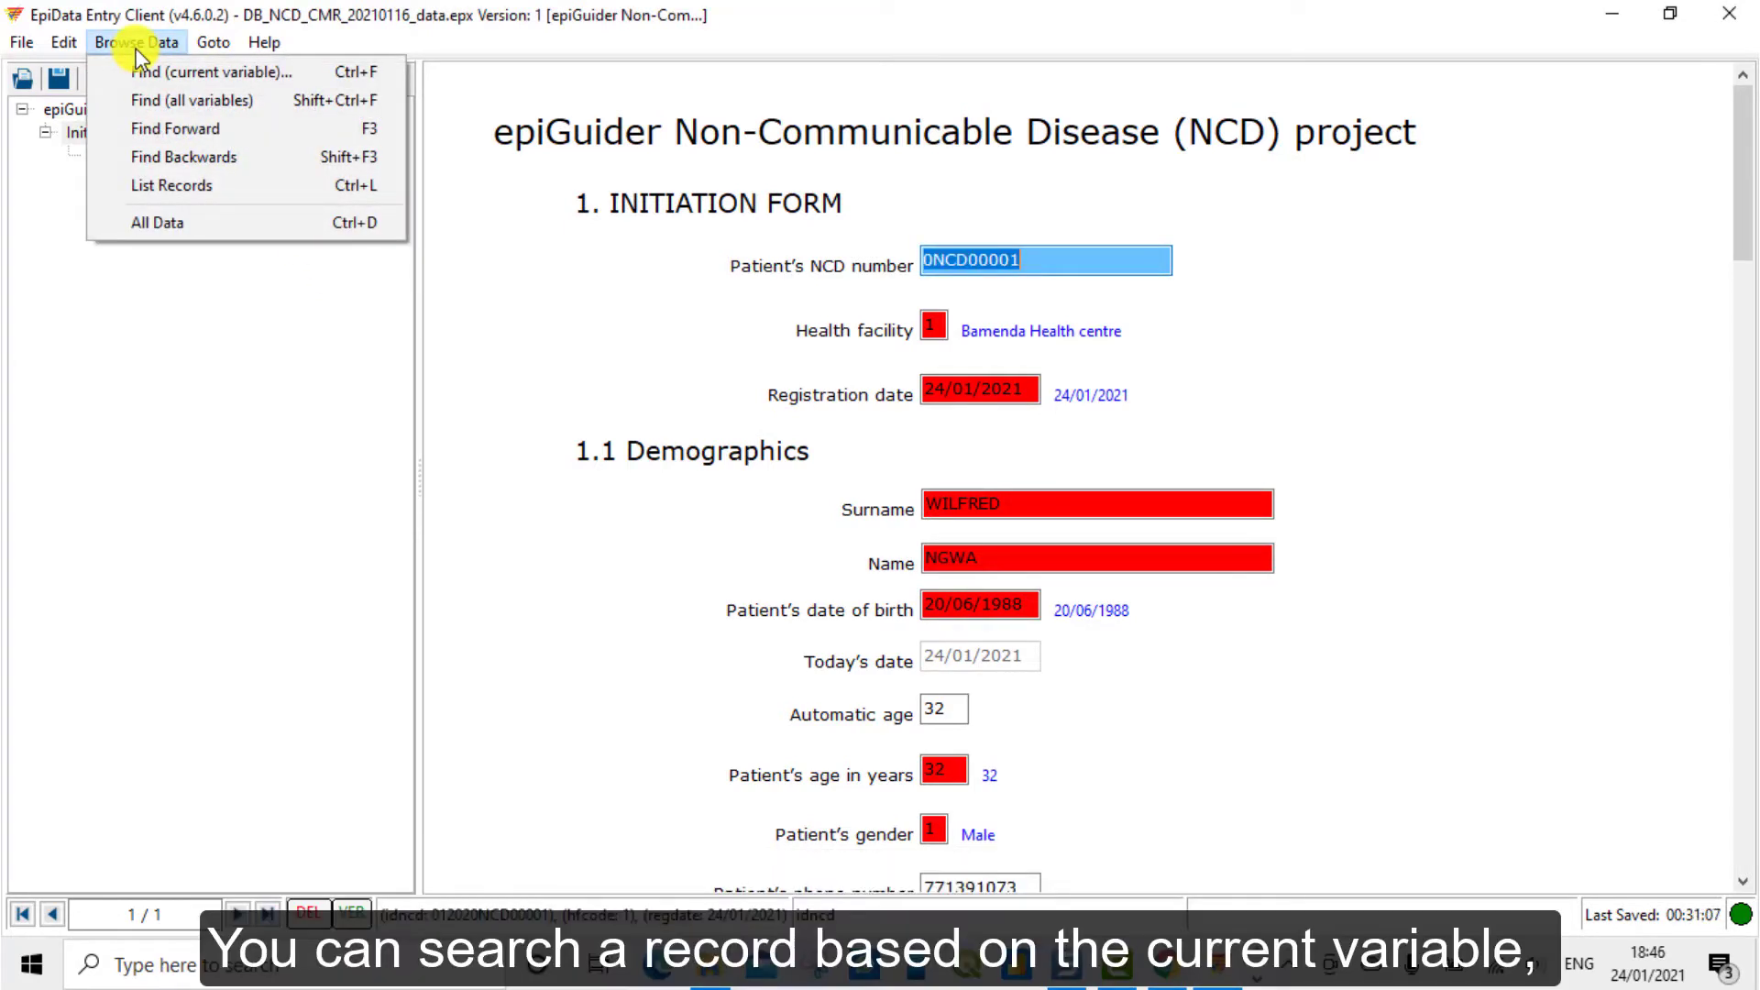
pyautogui.click(163, 79)
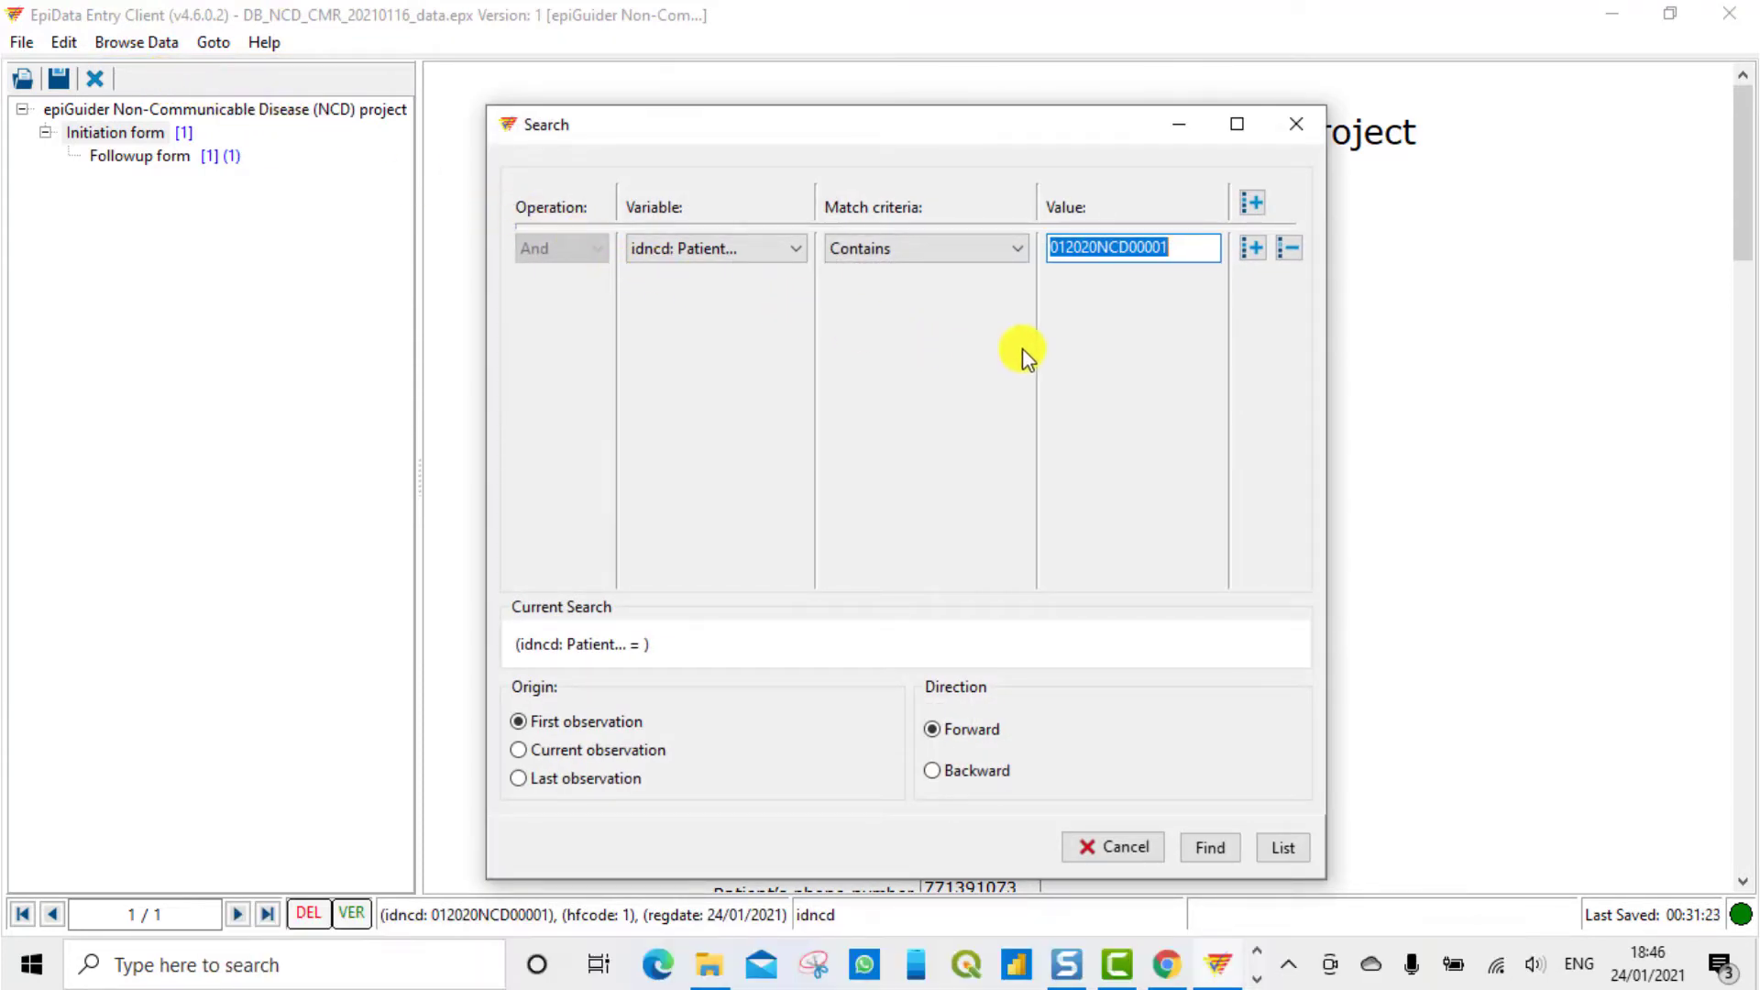
pyautogui.click(1252, 245)
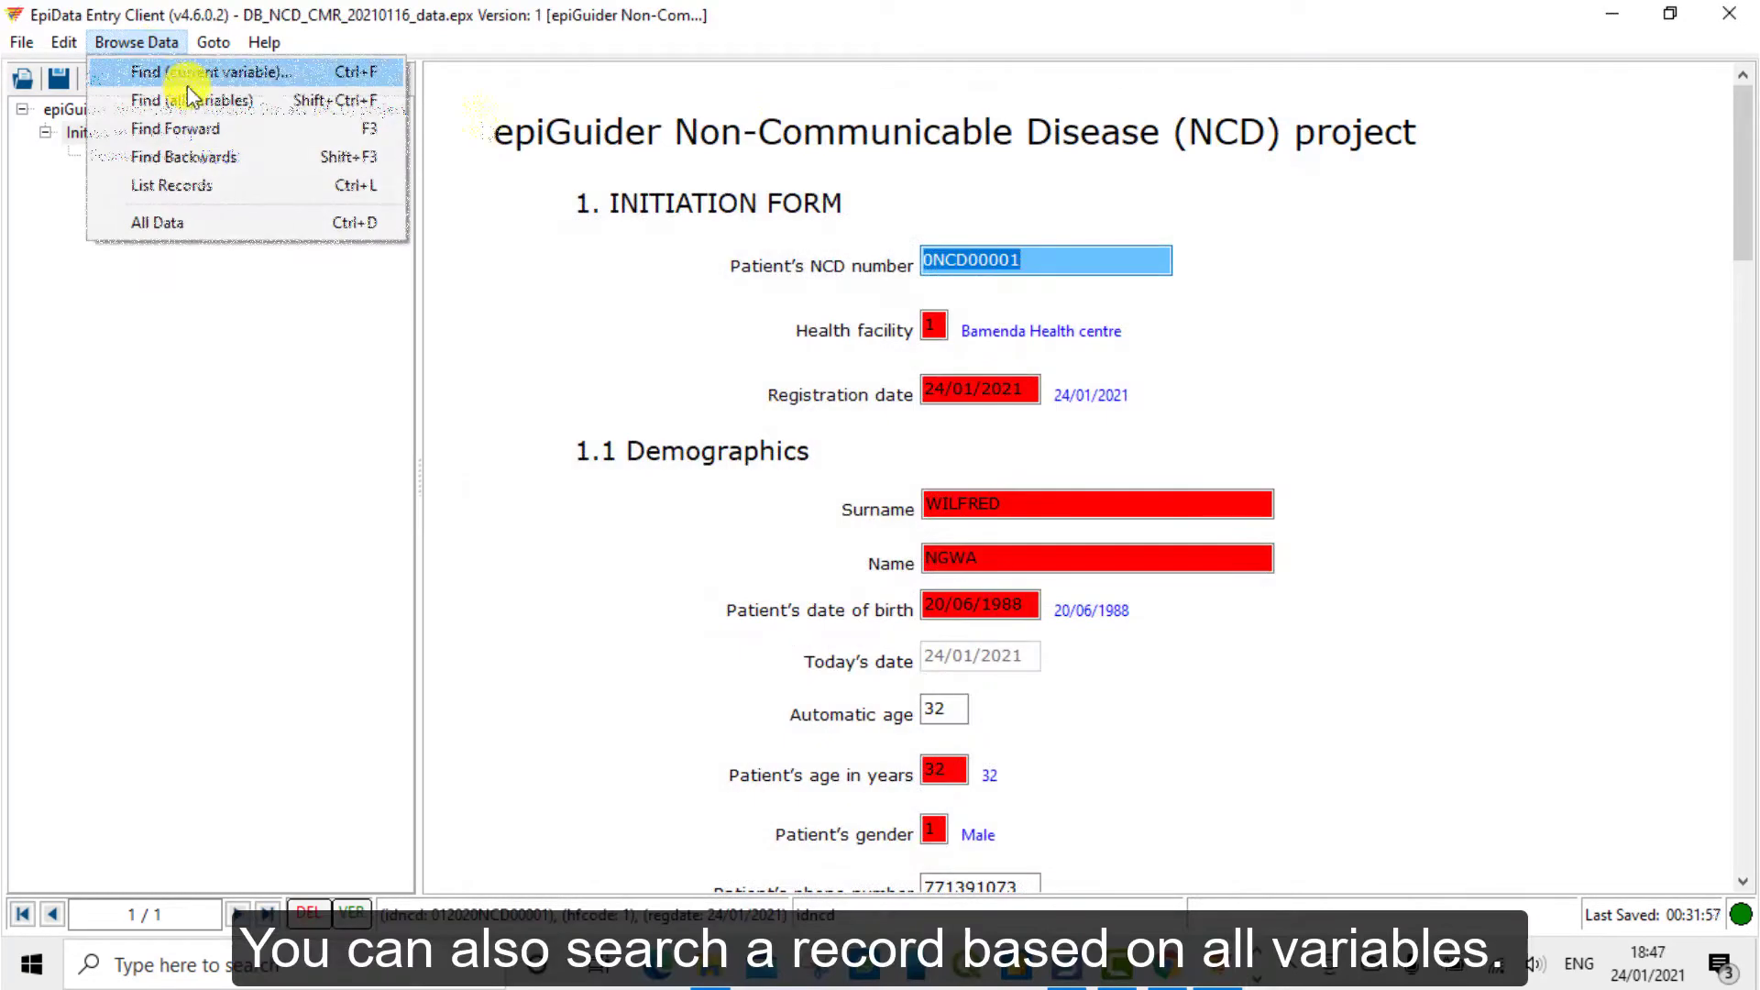
pyautogui.click(191, 99)
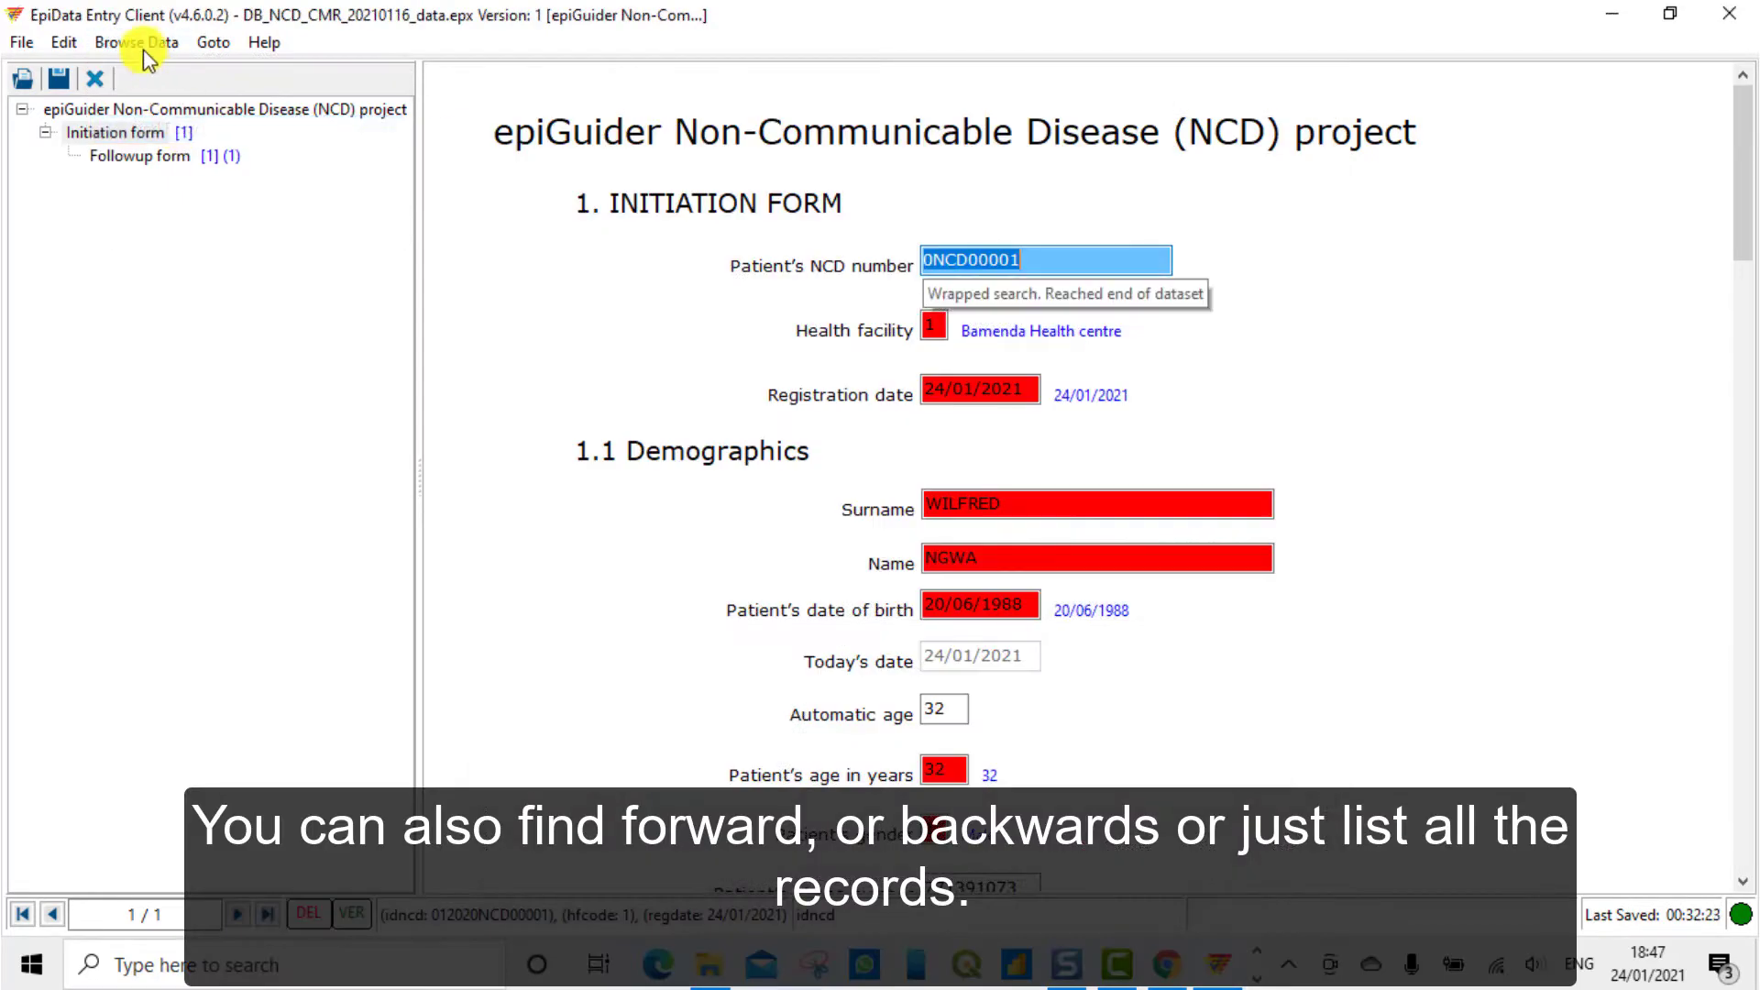
# List every record in the Result List, showing the single saved record
pyautogui.click(143, 44)
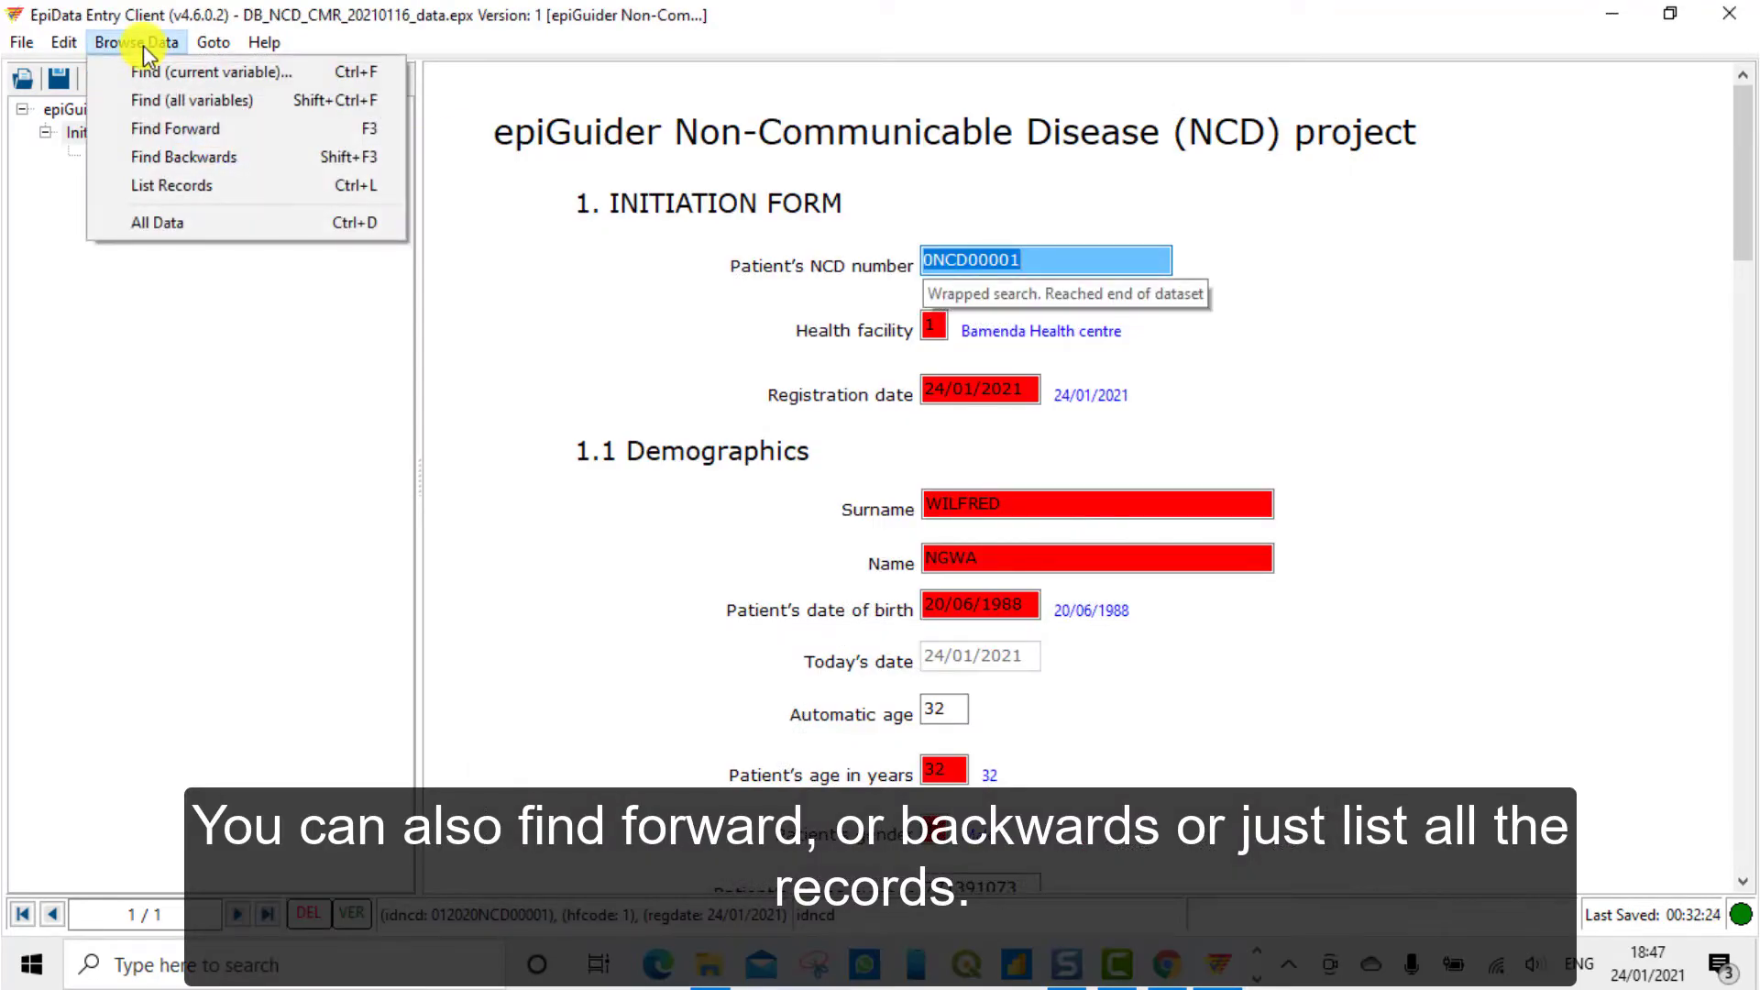
pyautogui.click(145, 43)
pyautogui.click(145, 43)
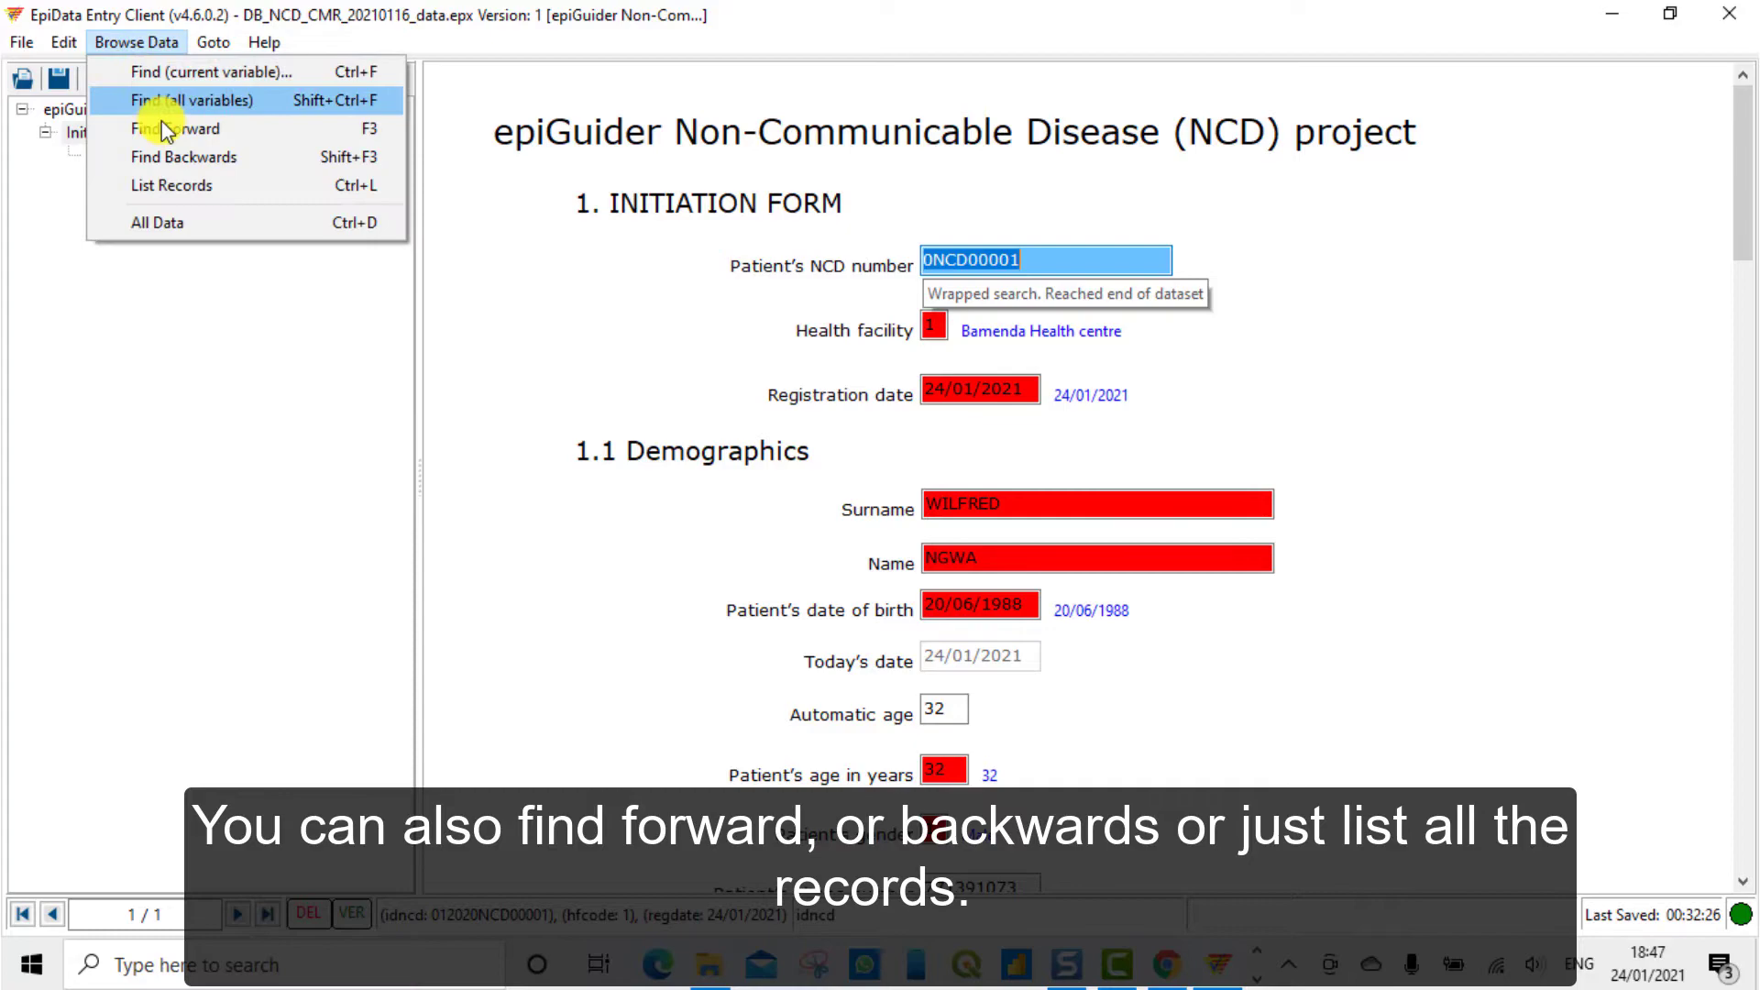
pyautogui.click(176, 186)
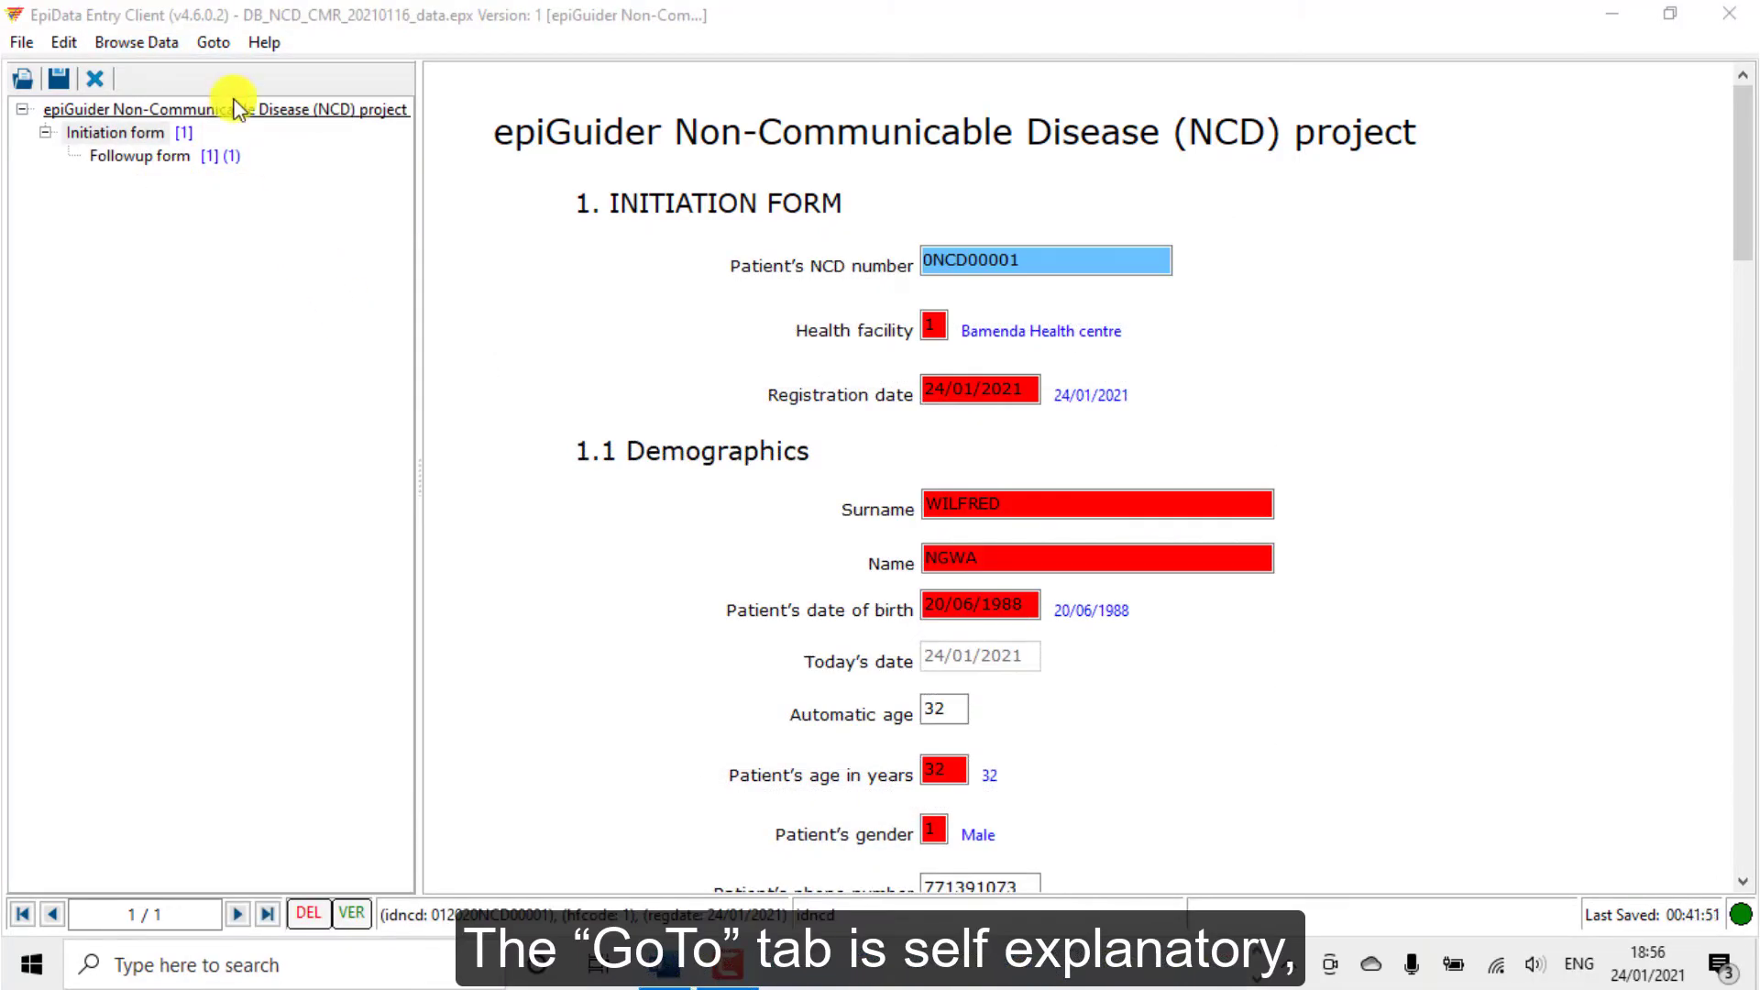
pyautogui.click(213, 42)
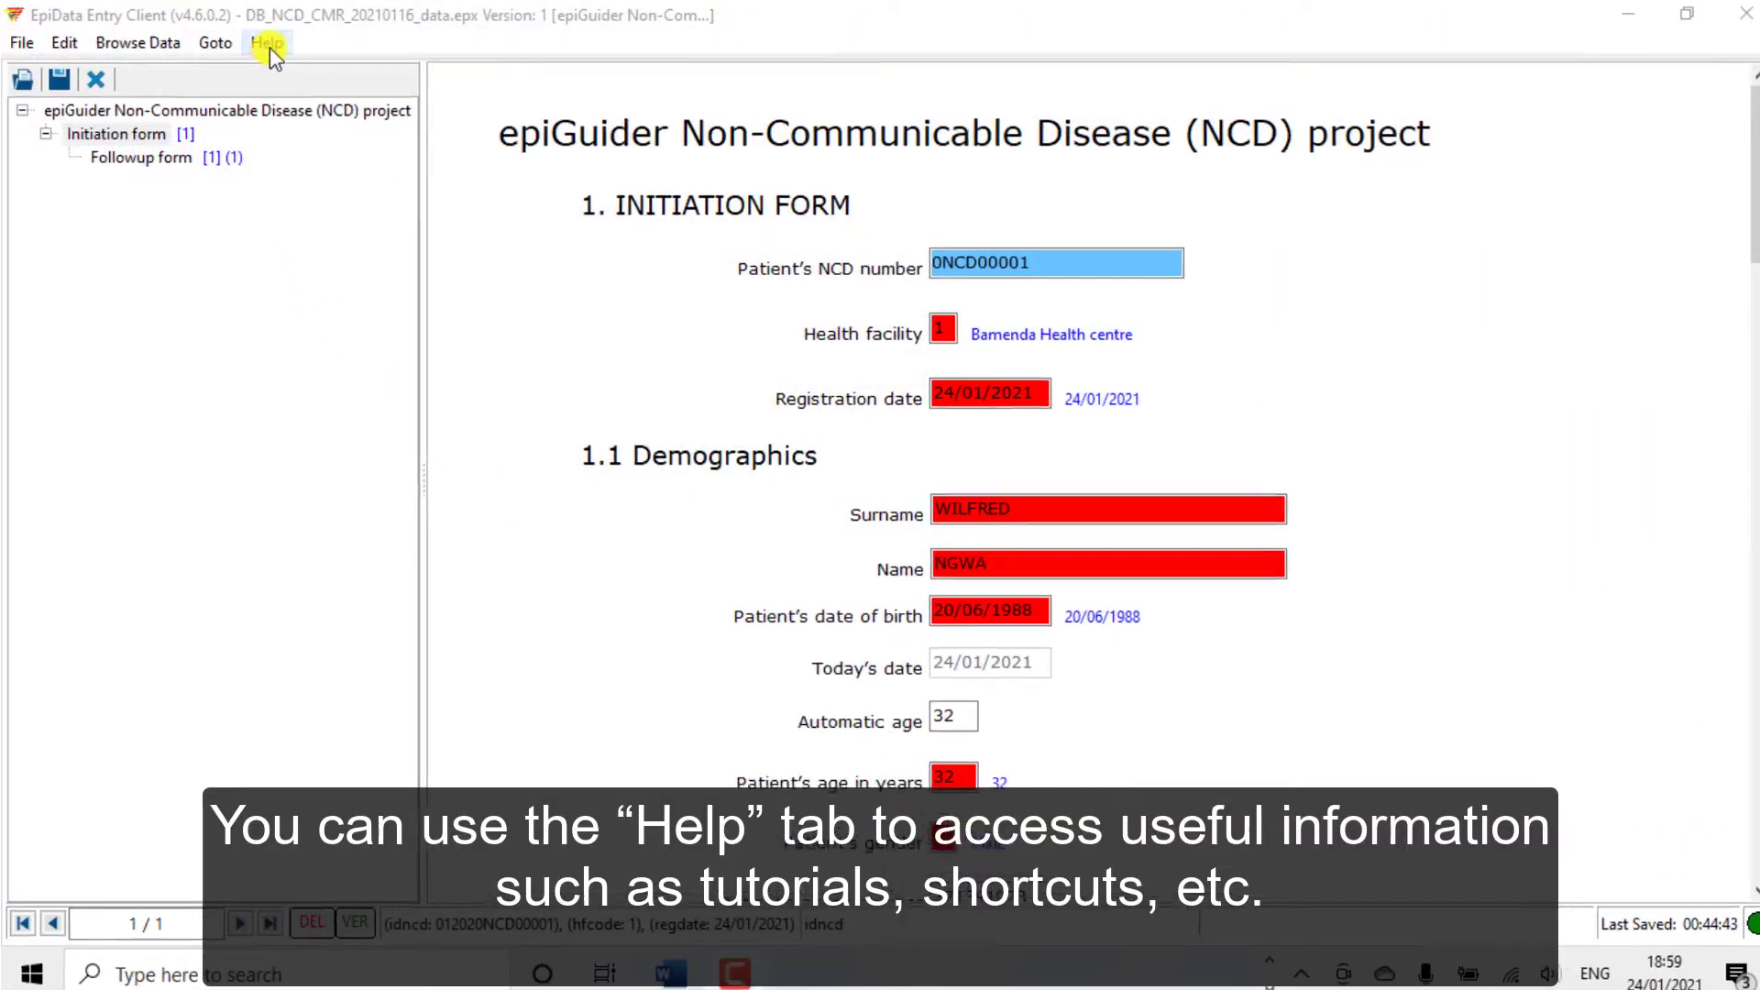
pyautogui.click(267, 43)
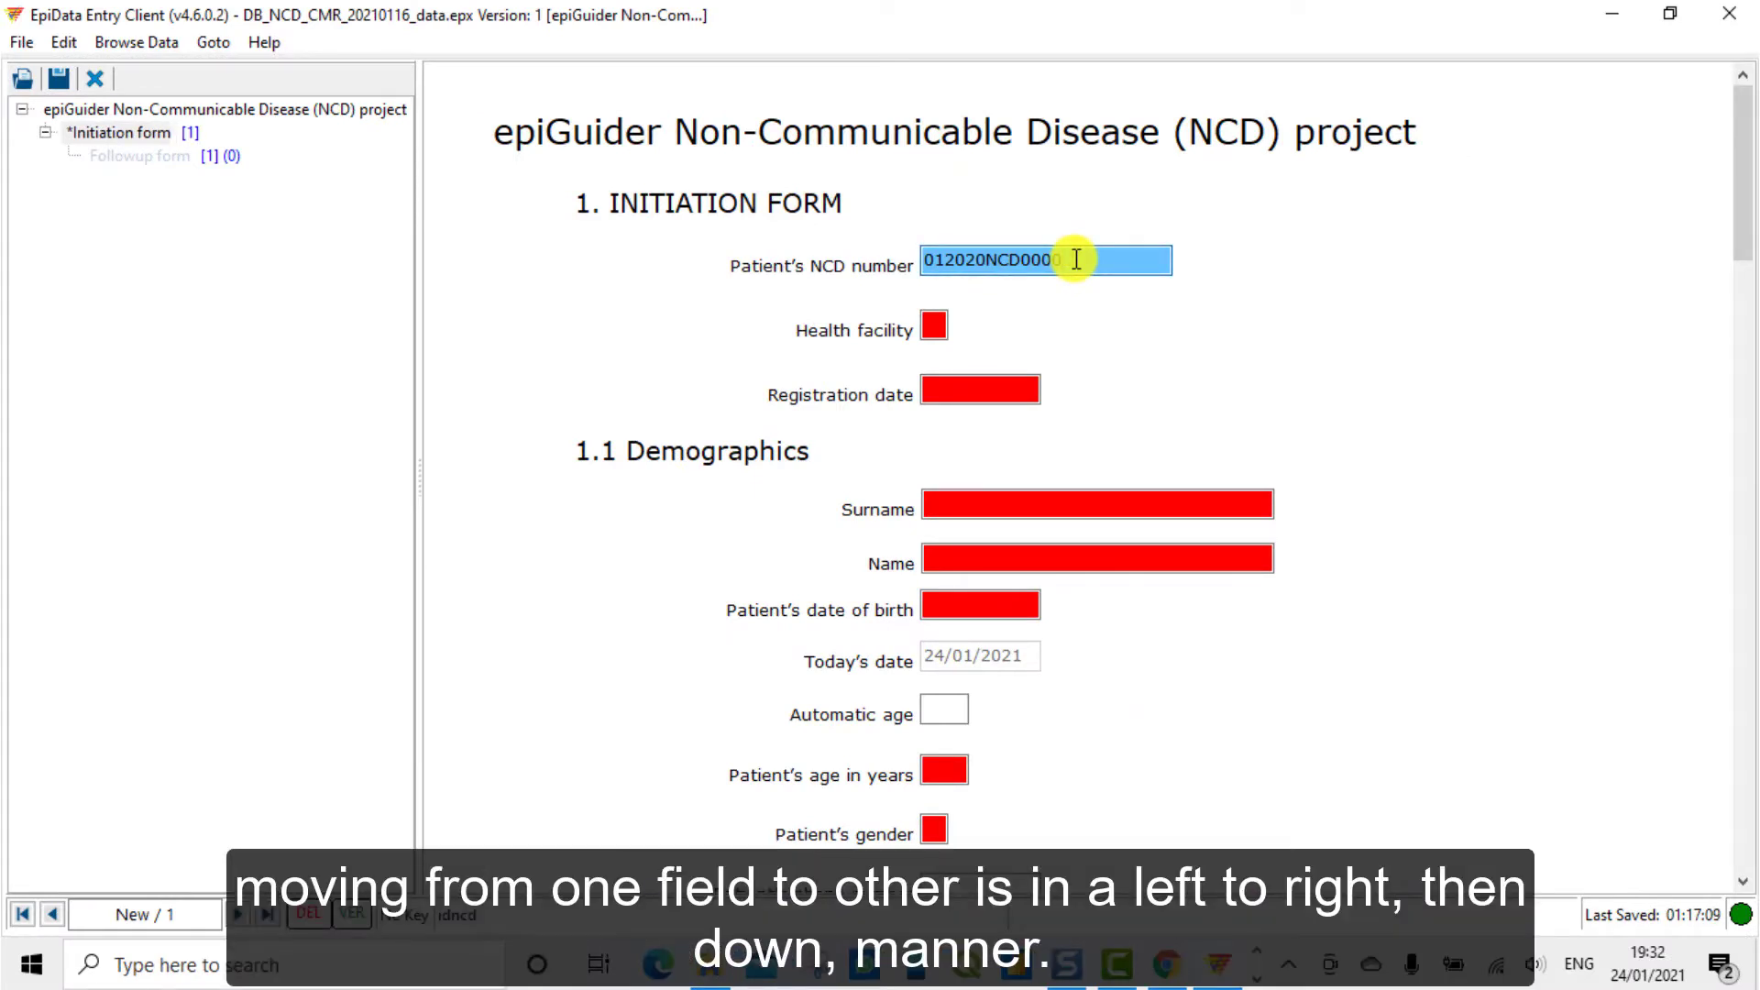
# Set health facility to 1 (Bamenda Health centre) and registration date to 24/01/2021
pyautogui.press('Return')
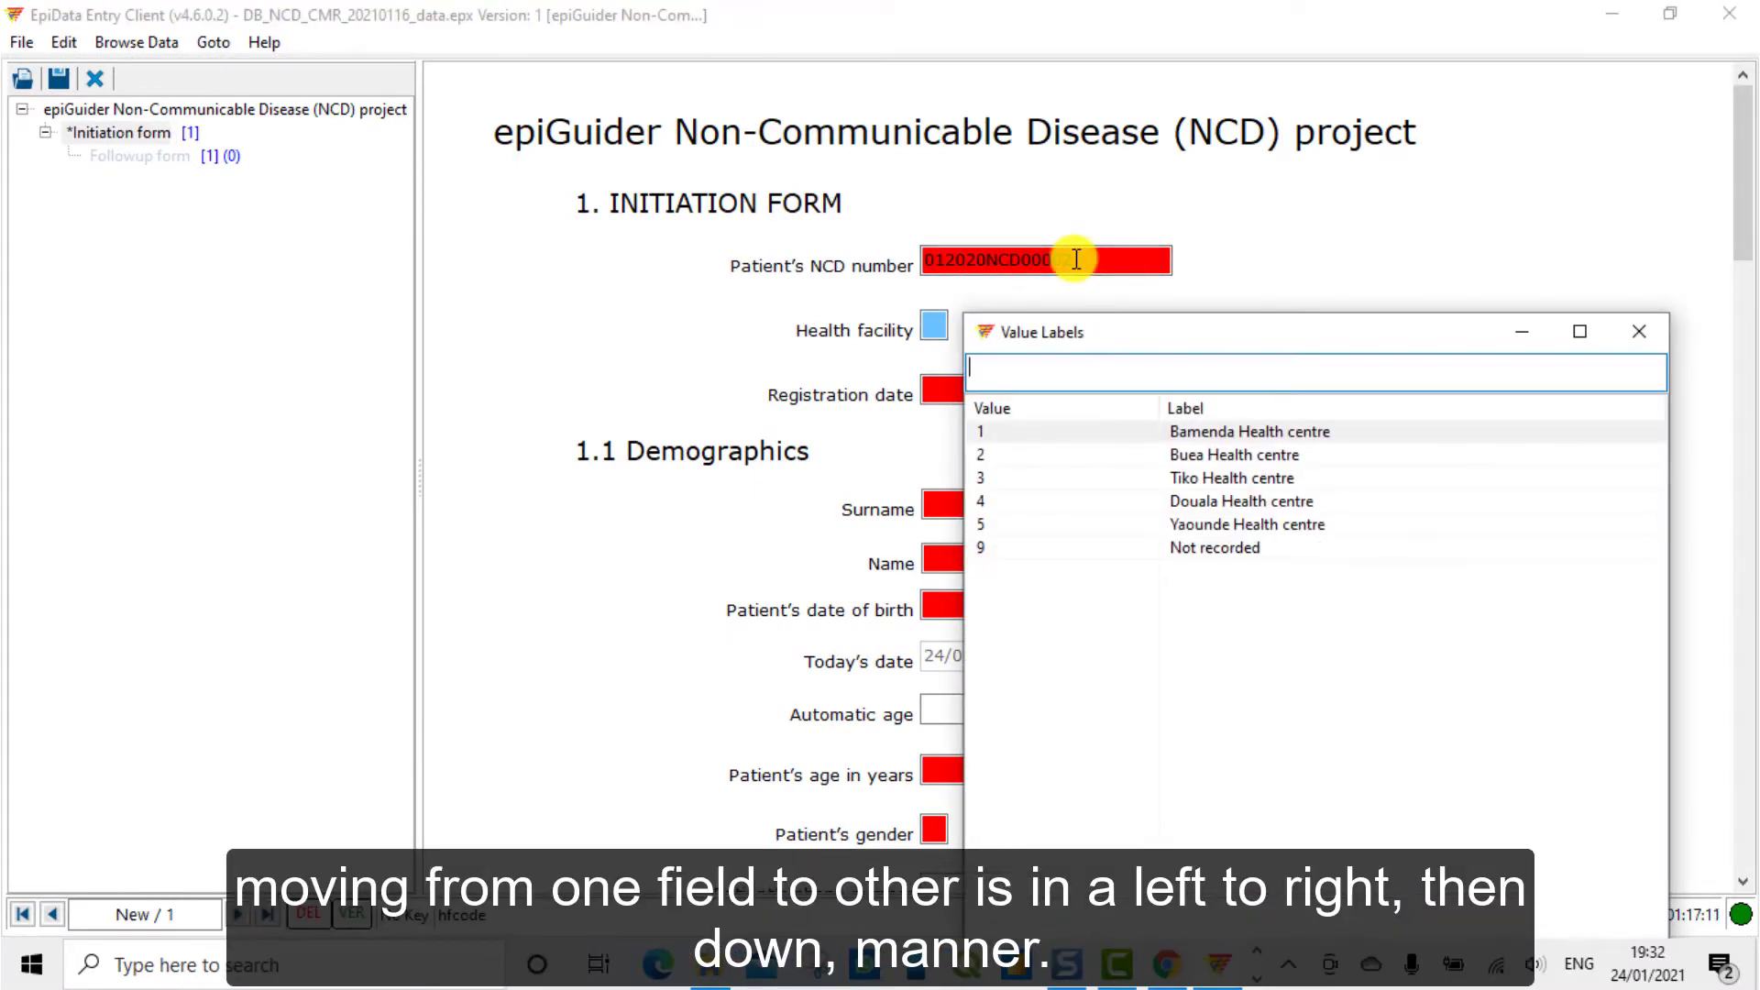
pyautogui.write('1')
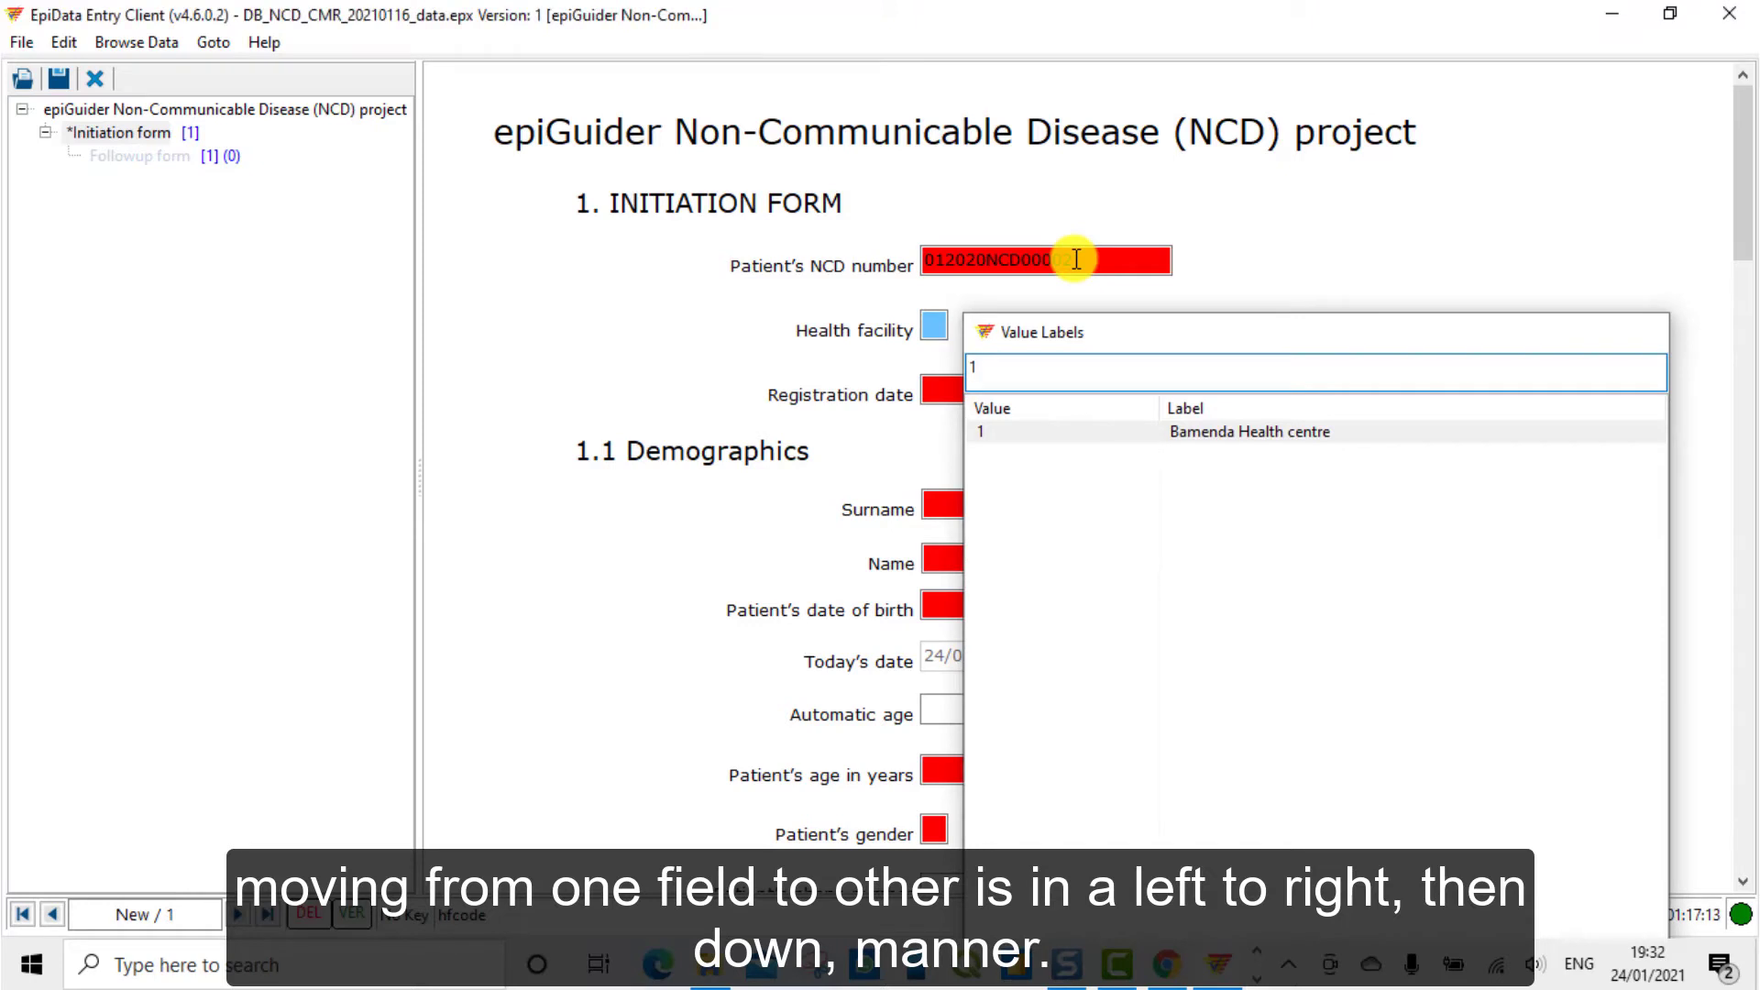
pyautogui.press('Return')
pyautogui.write('2')
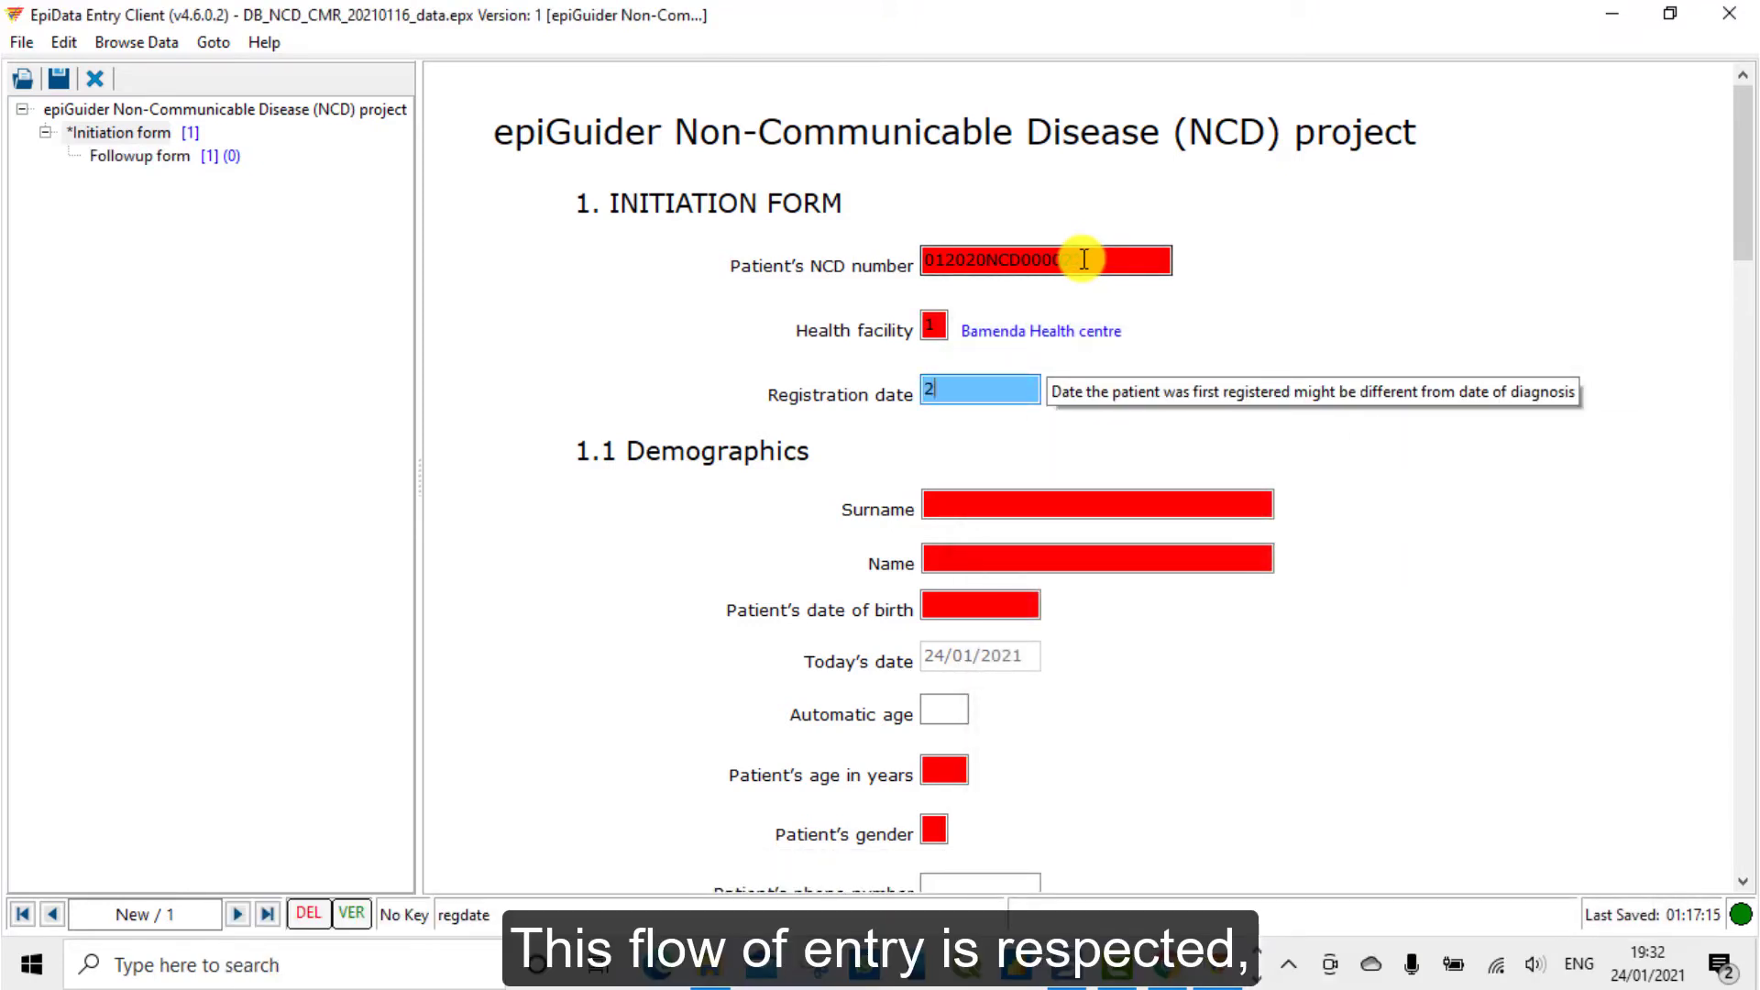
pyautogui.write('4/01/21')
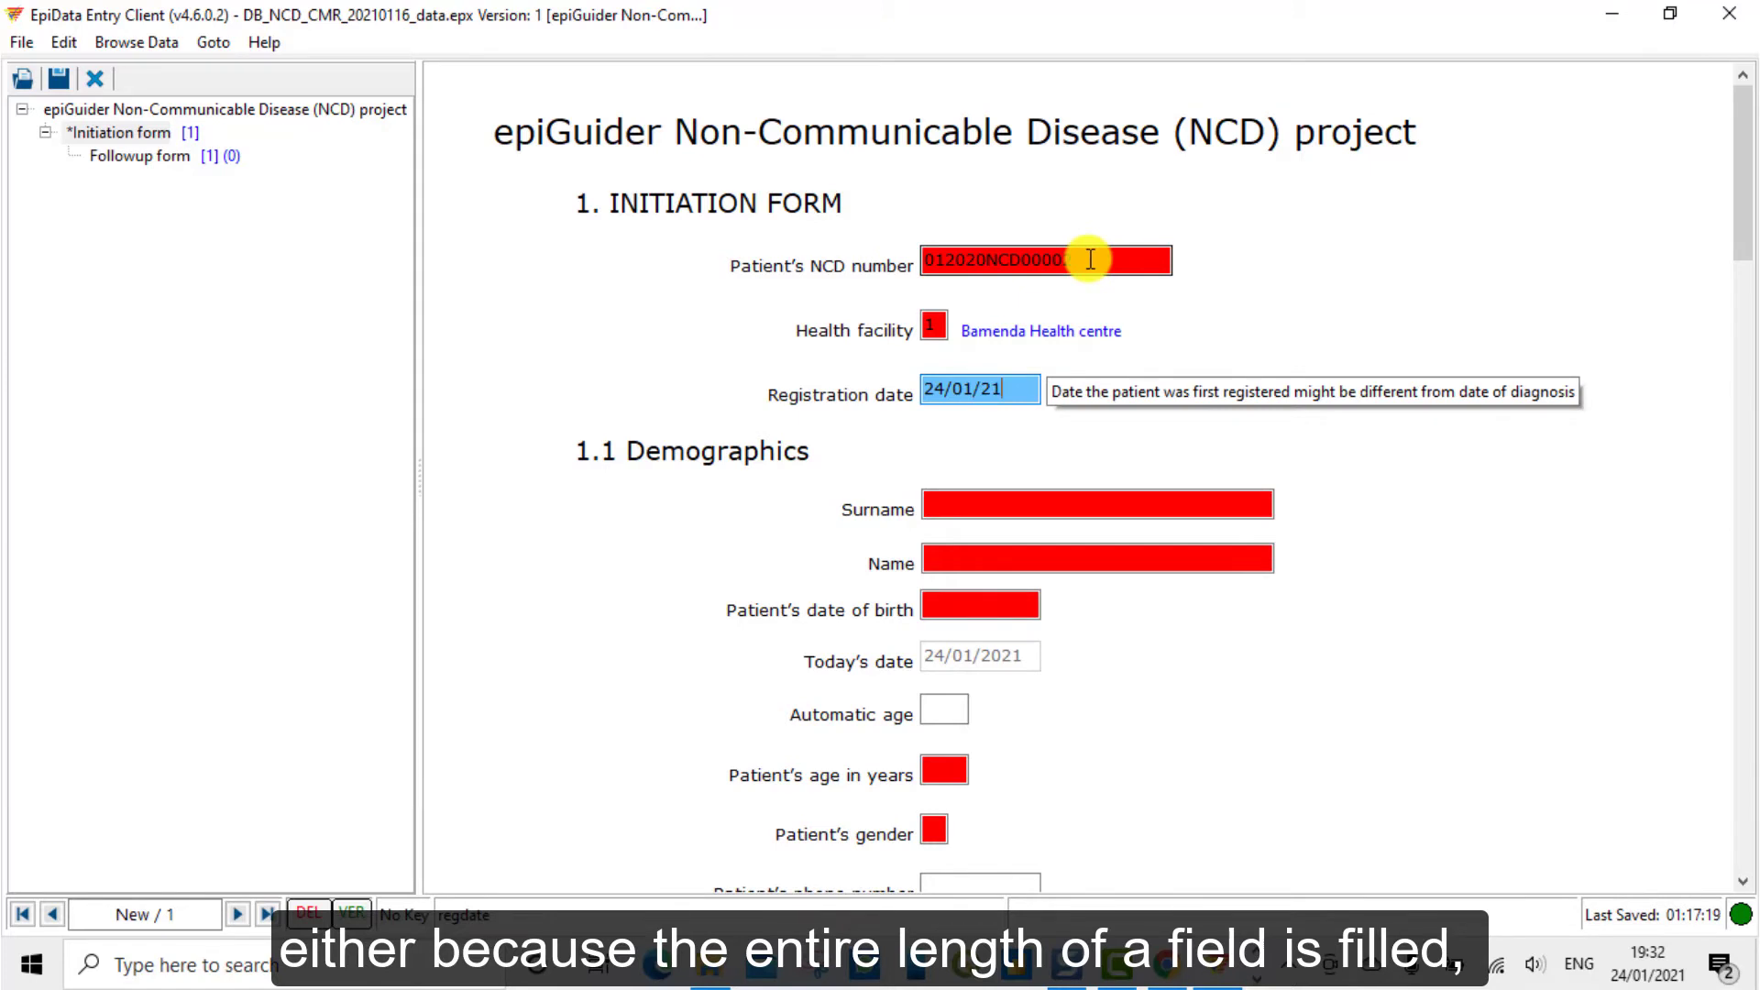
pyautogui.press('Return')
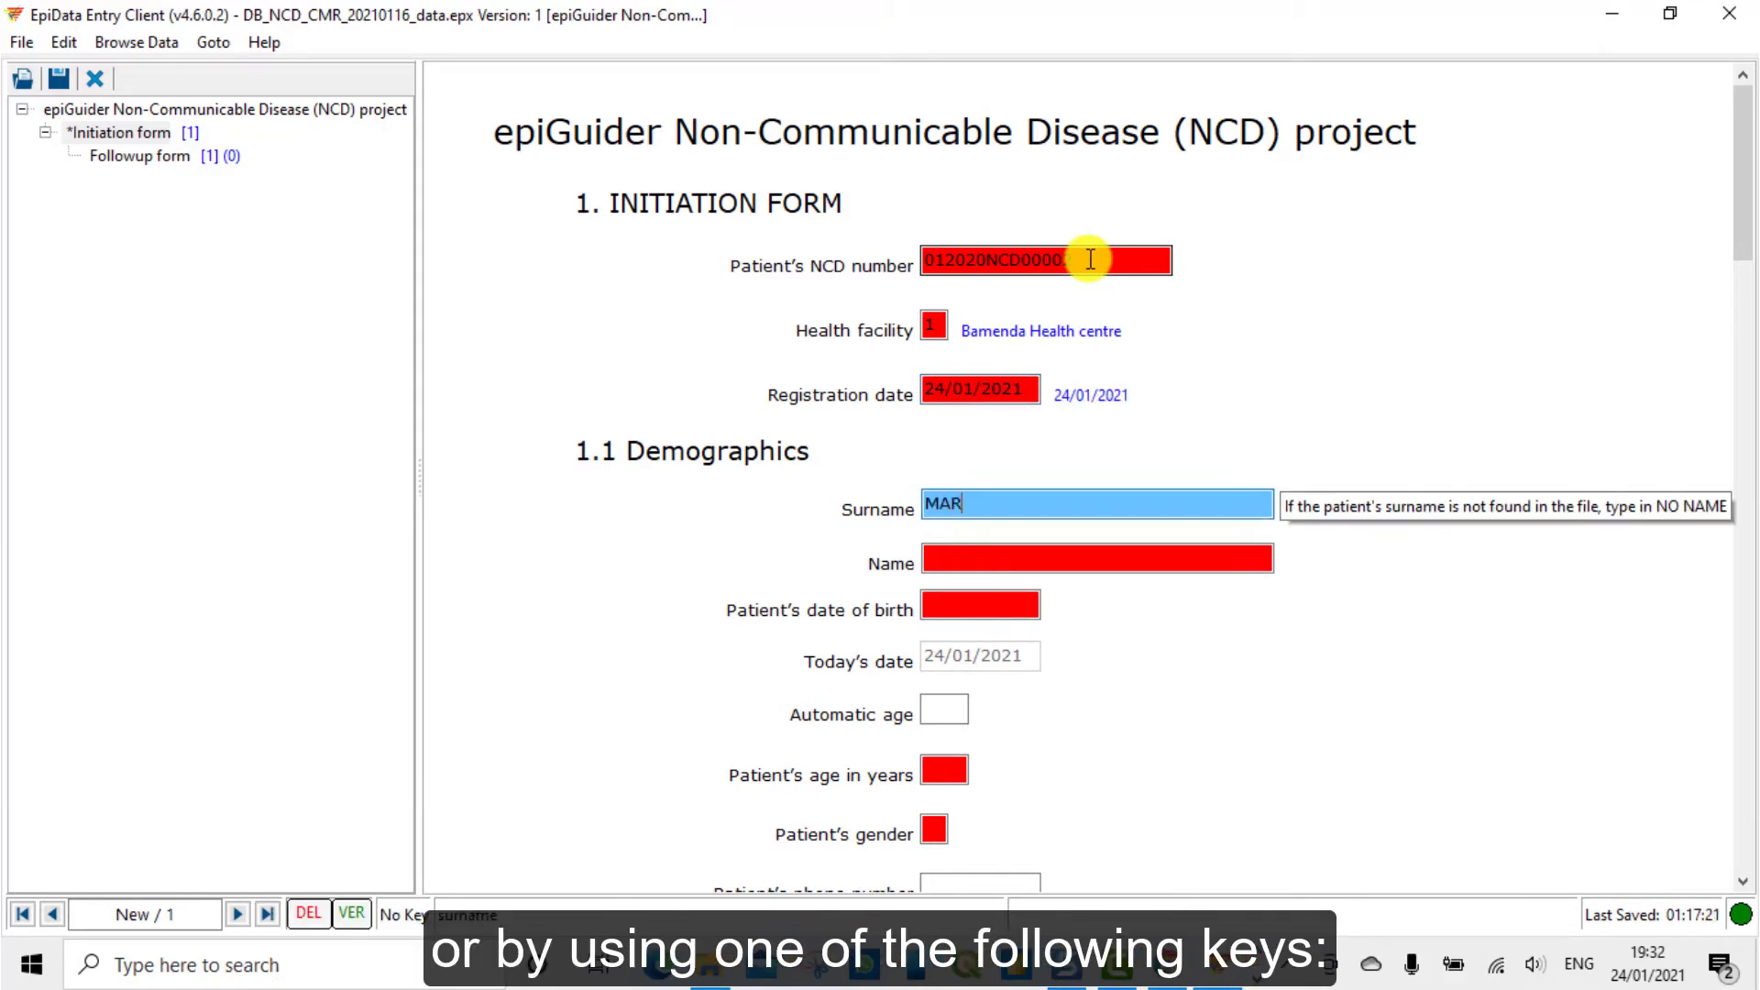
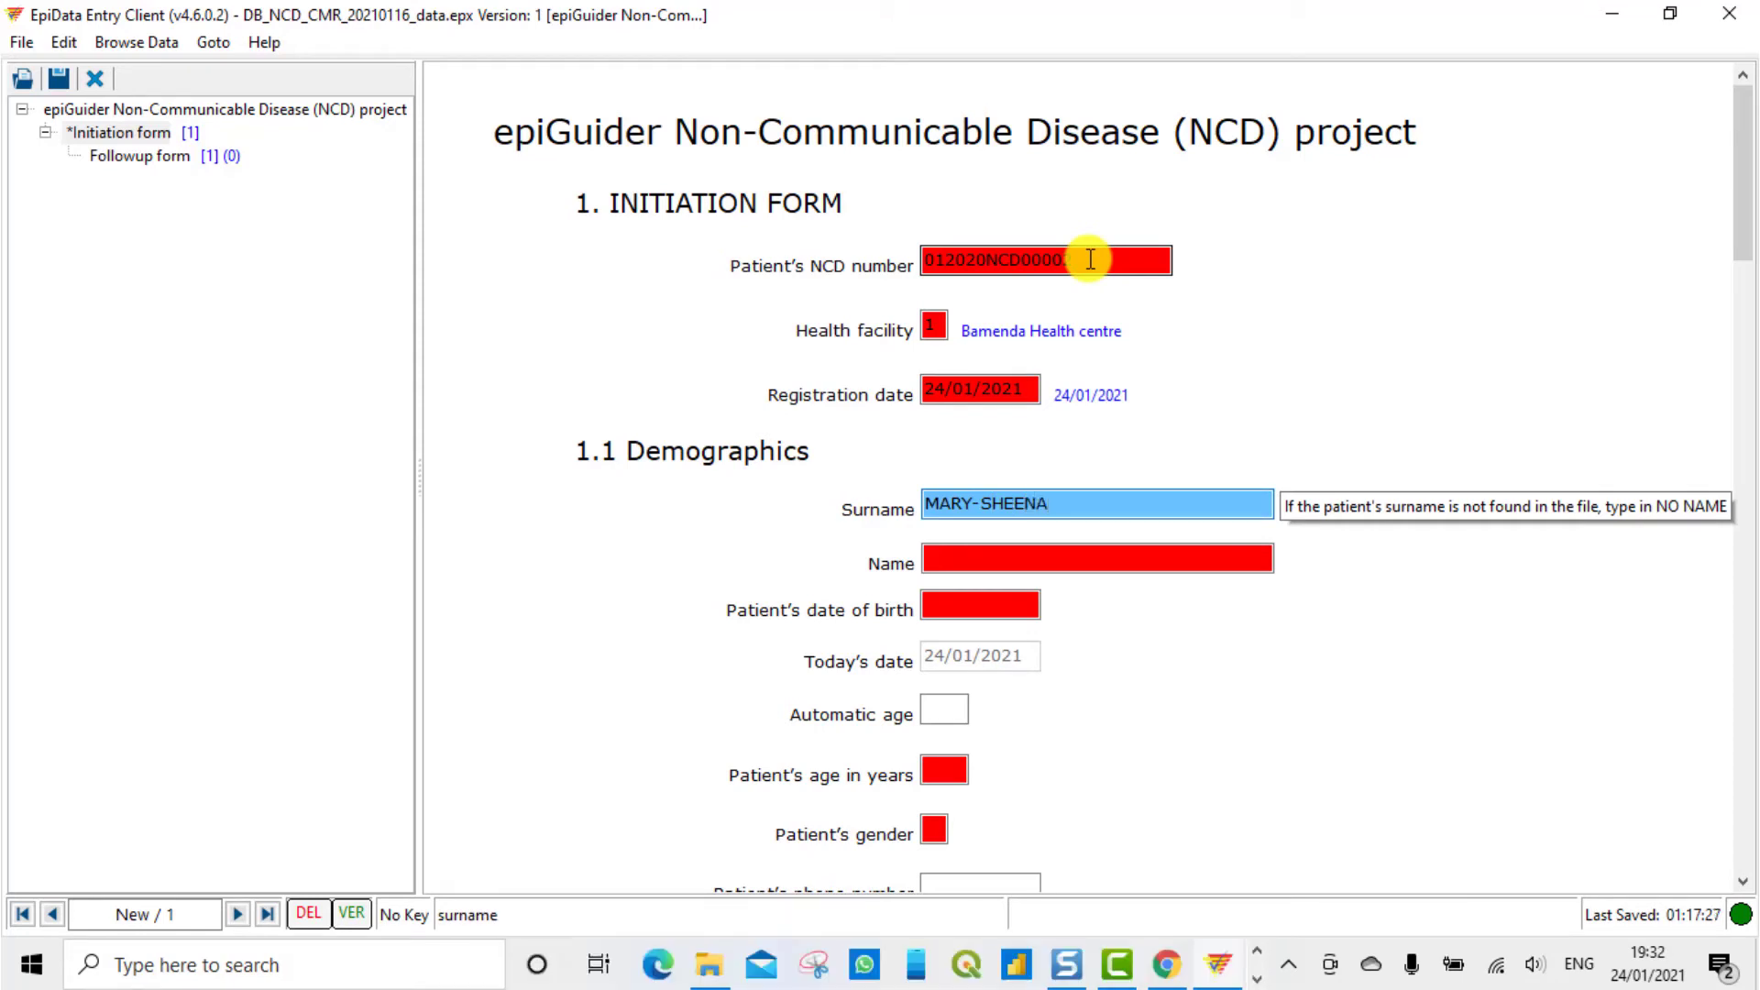
# Enter the patient's surname and name, moving on to date of birth
pyautogui.press('Return')
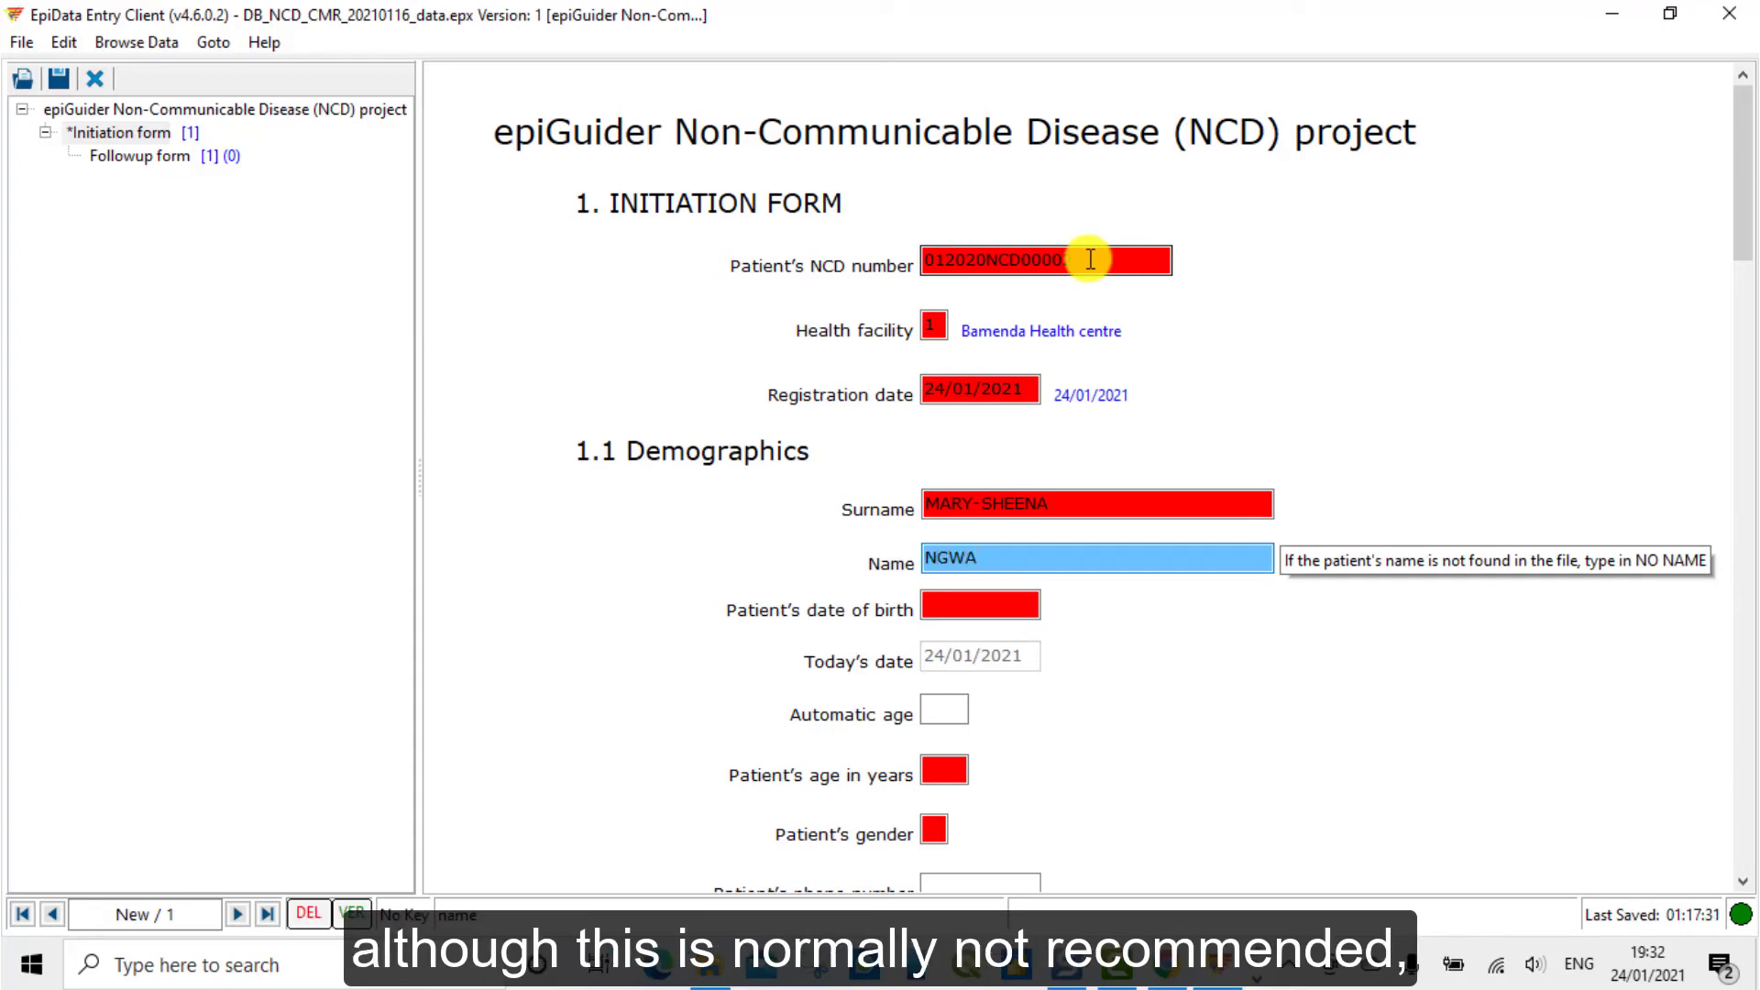
pyautogui.press('Return')
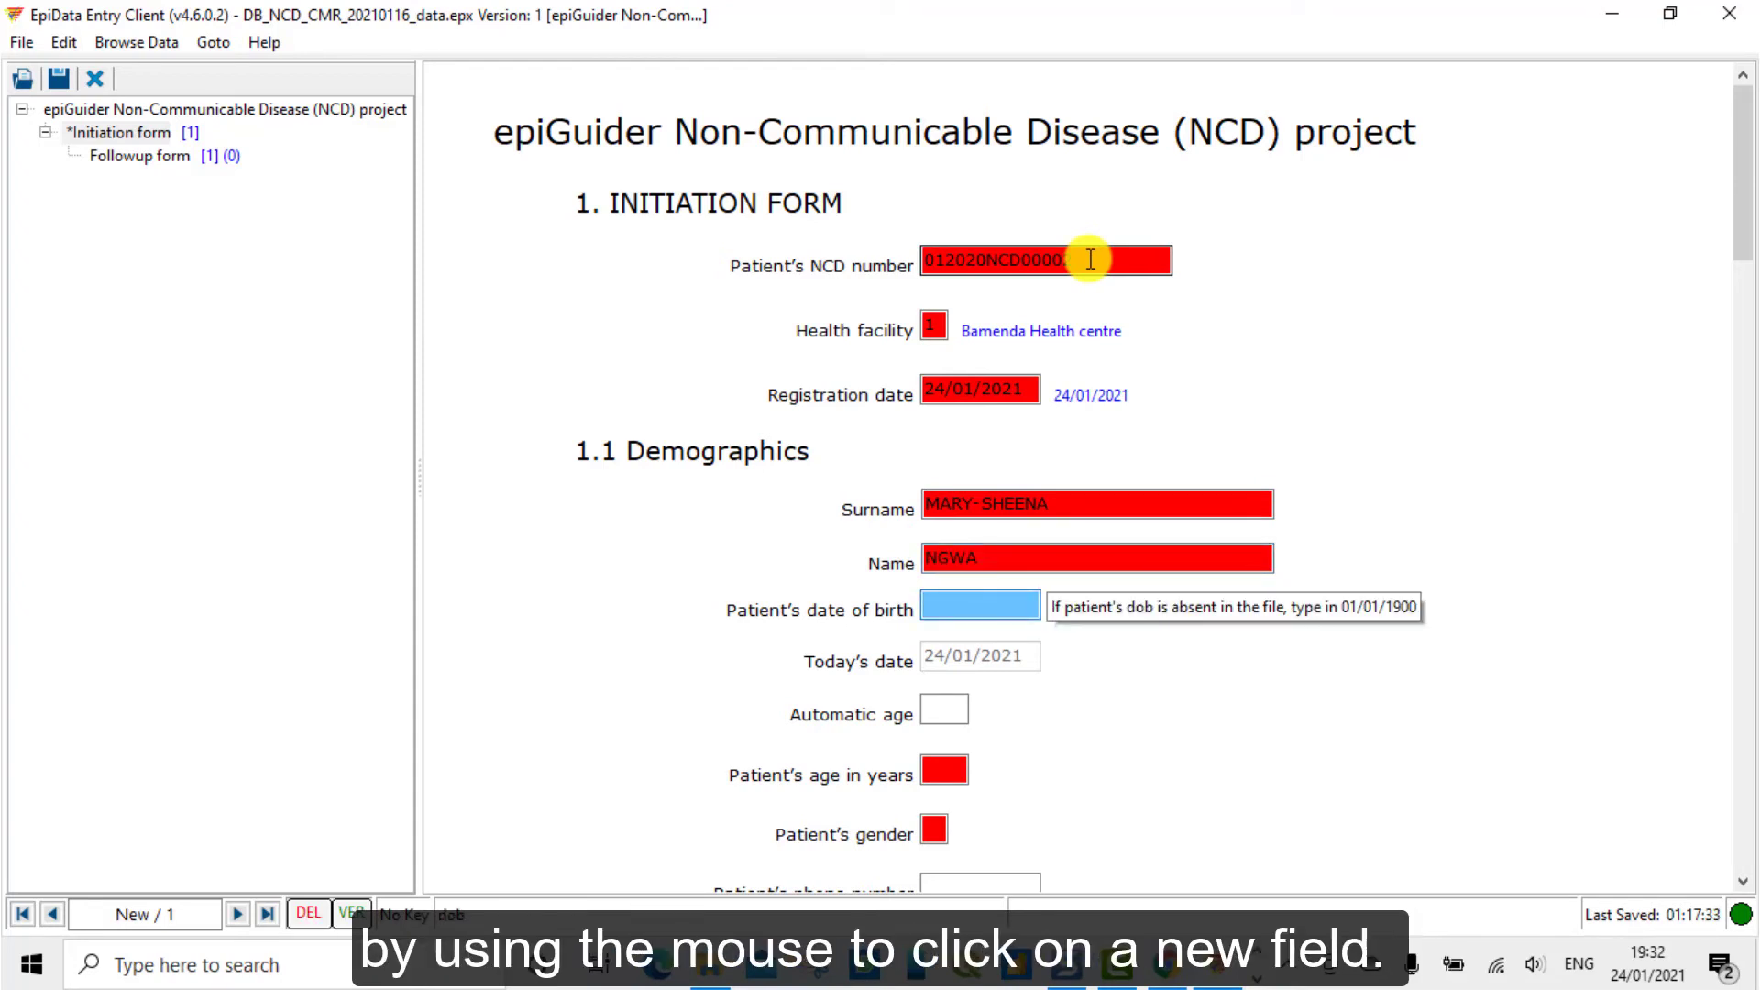
# Skip date of birth and enter 30 in the Patient's age in years field
pyautogui.scroll(-2, 1171, 648)
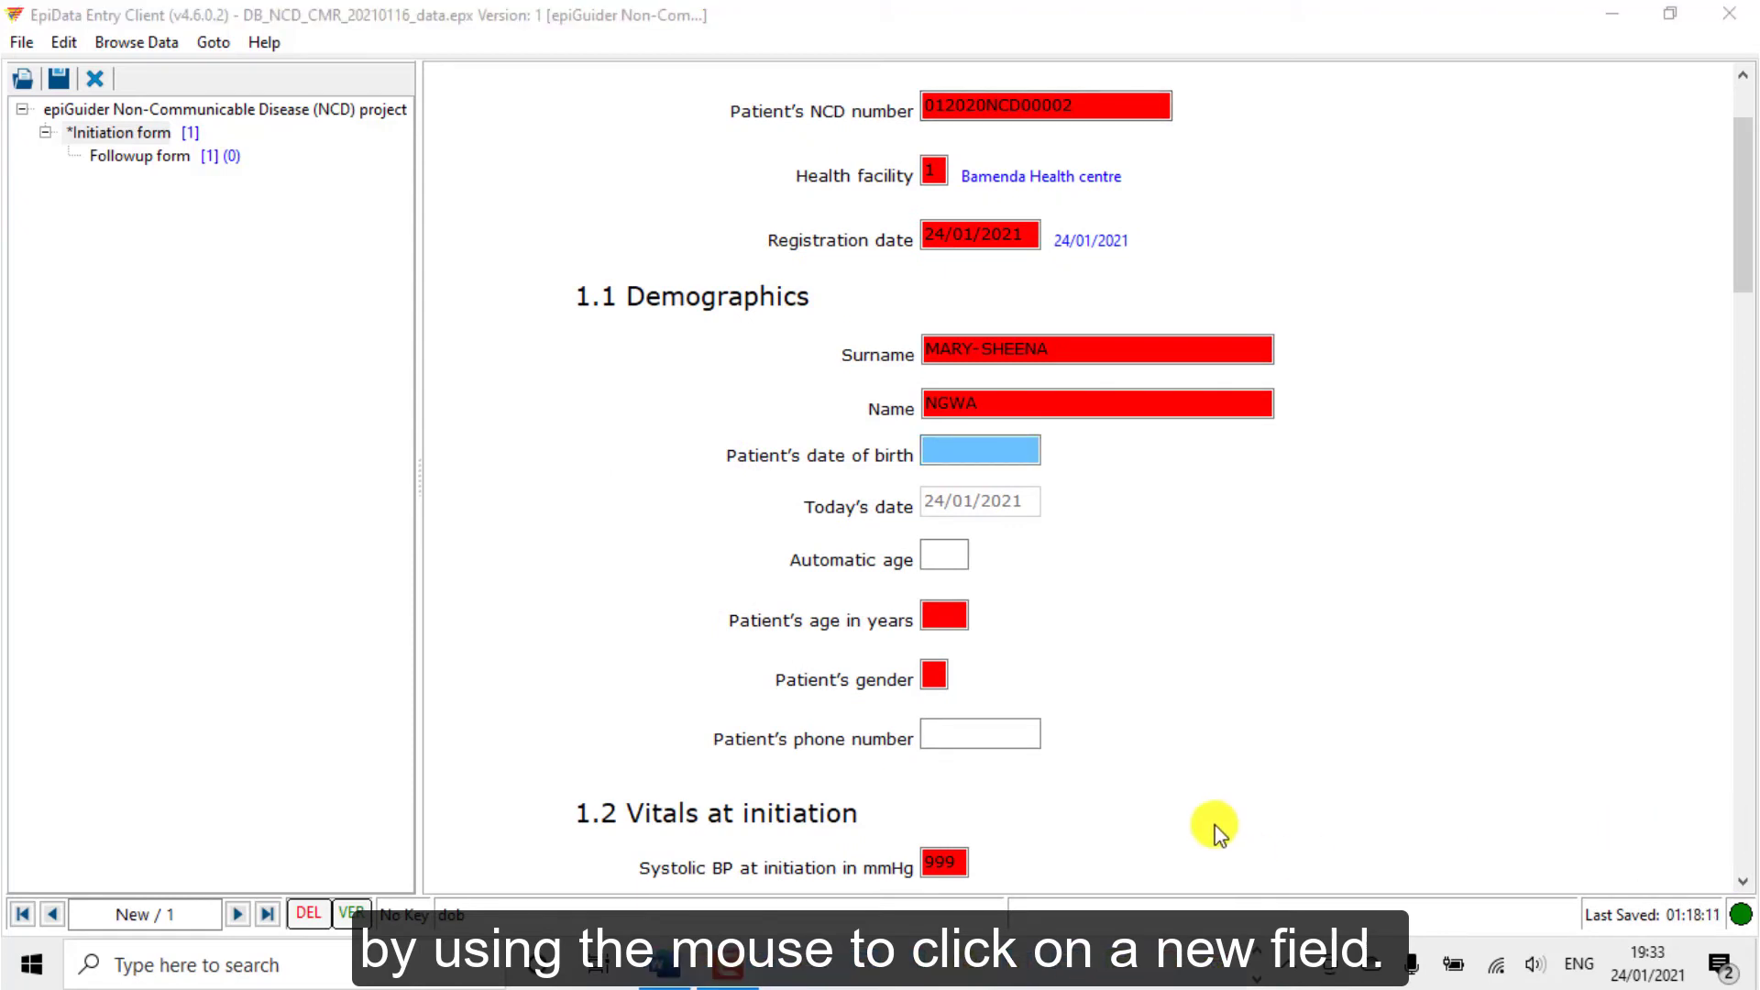
pyautogui.click(935, 617)
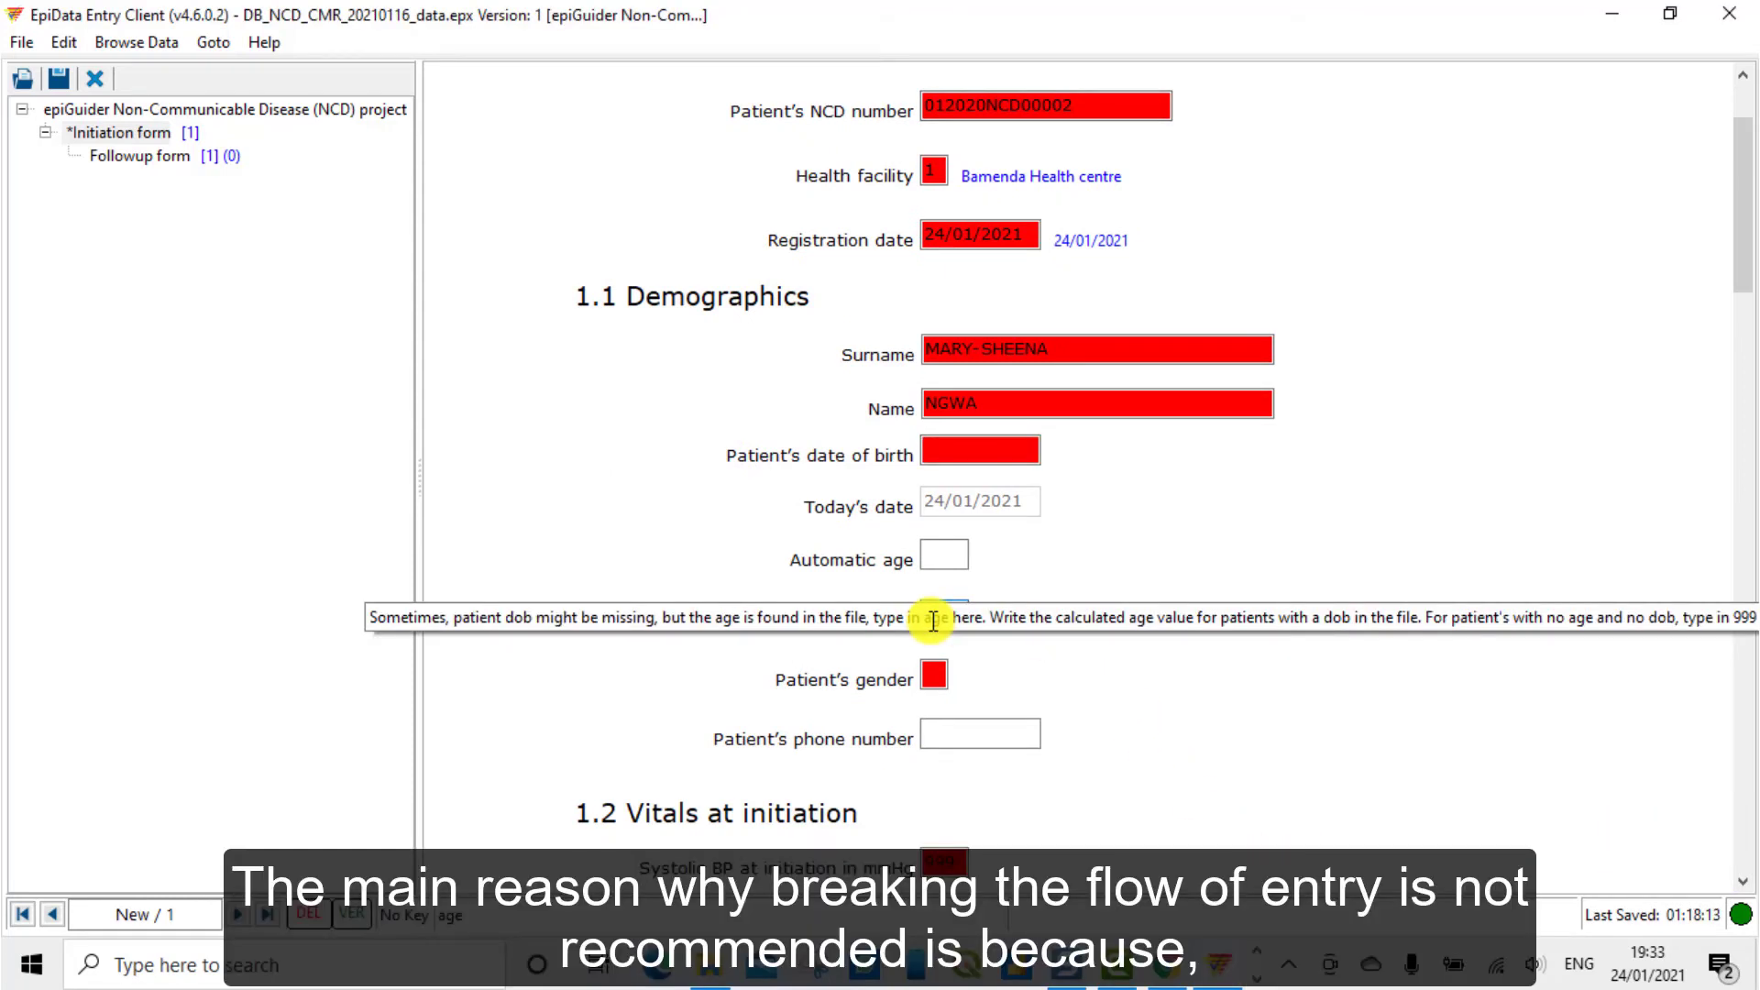
pyautogui.write('30')
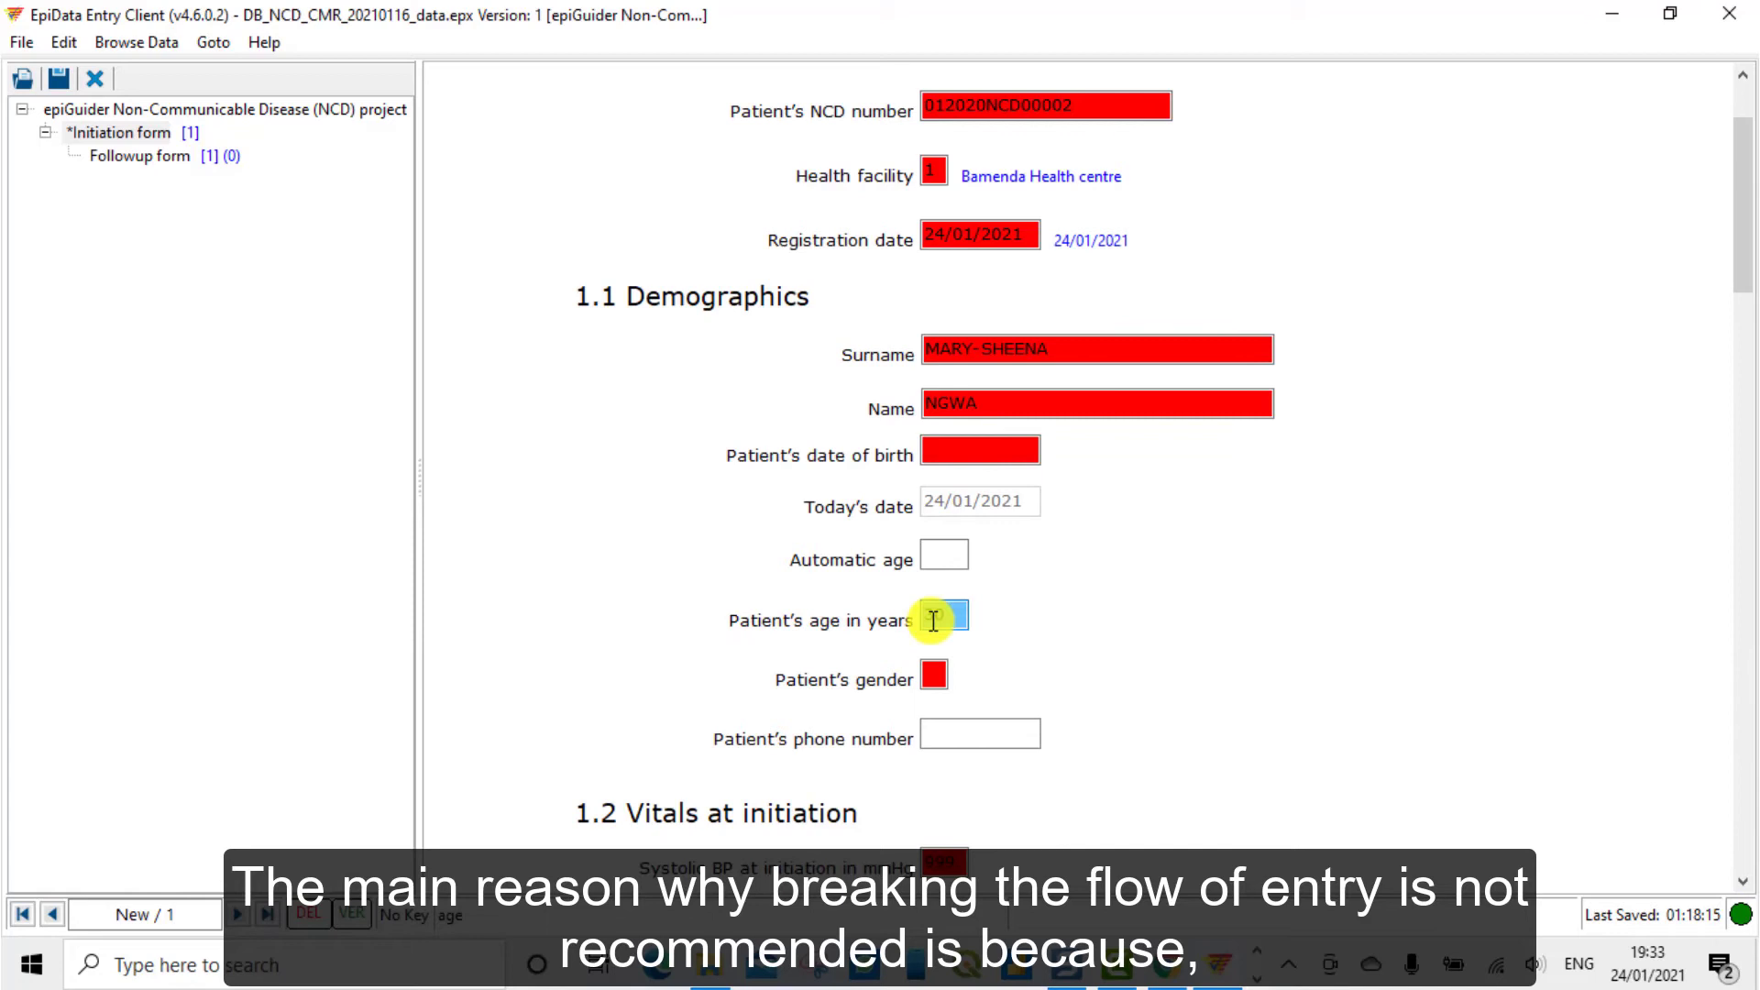
pyautogui.press('Return')
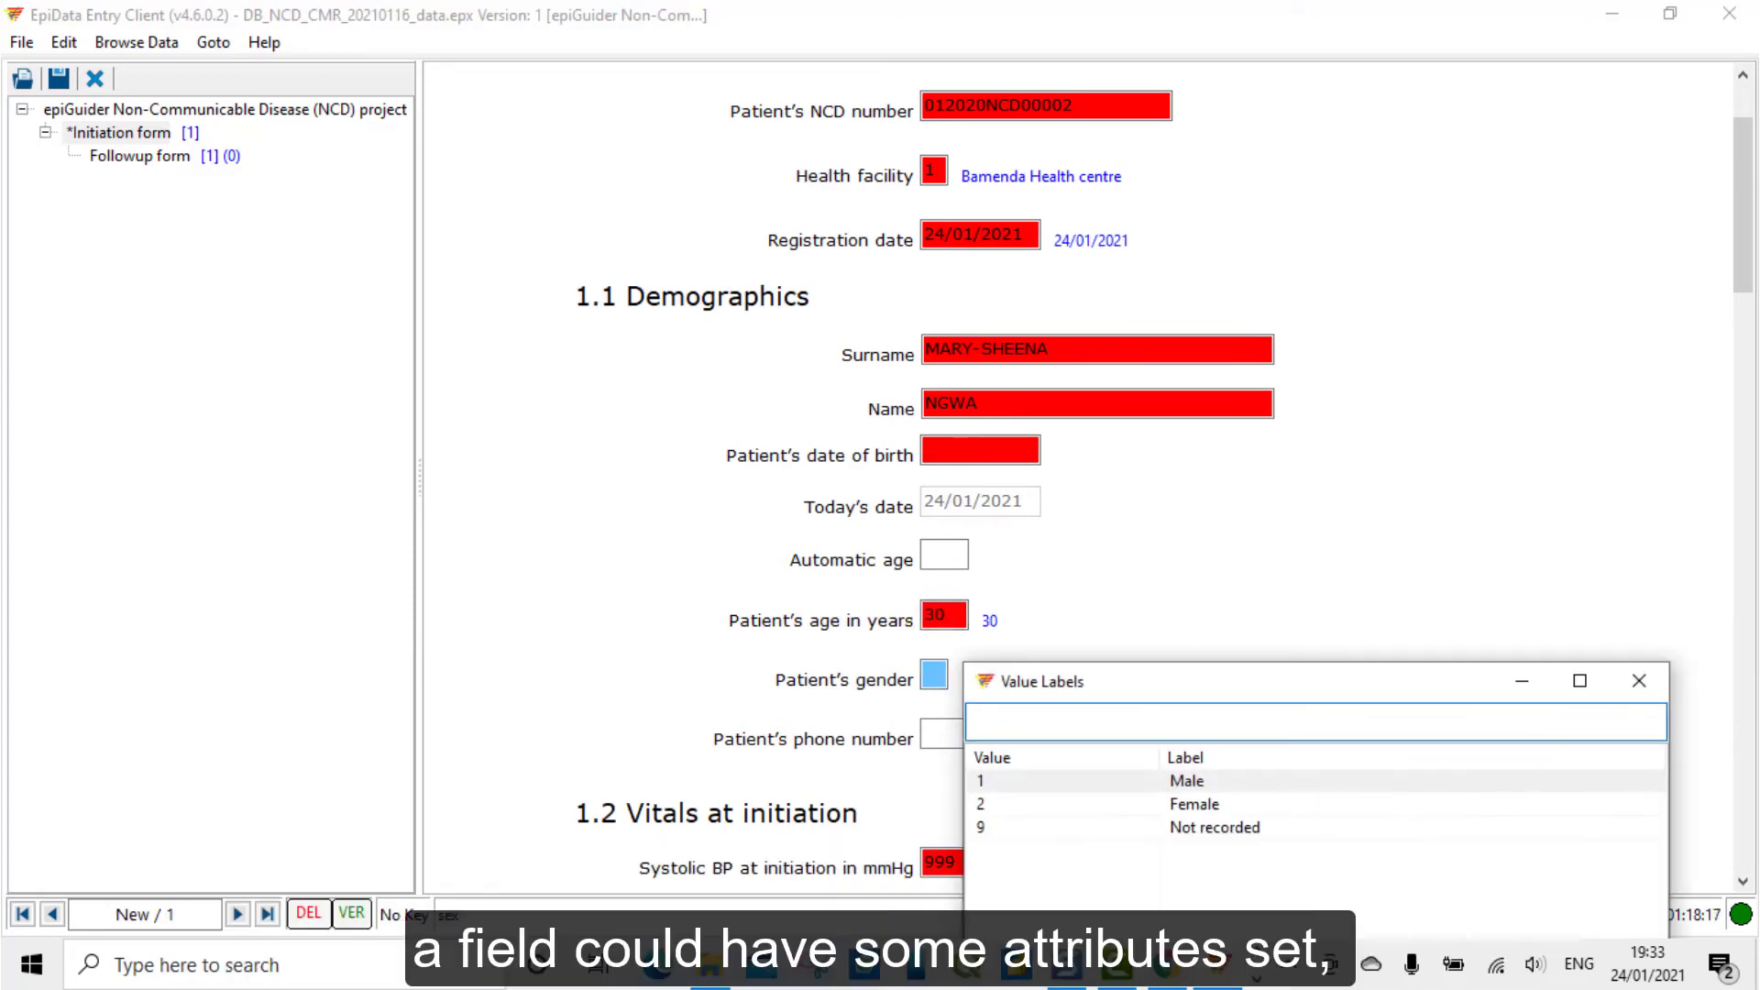